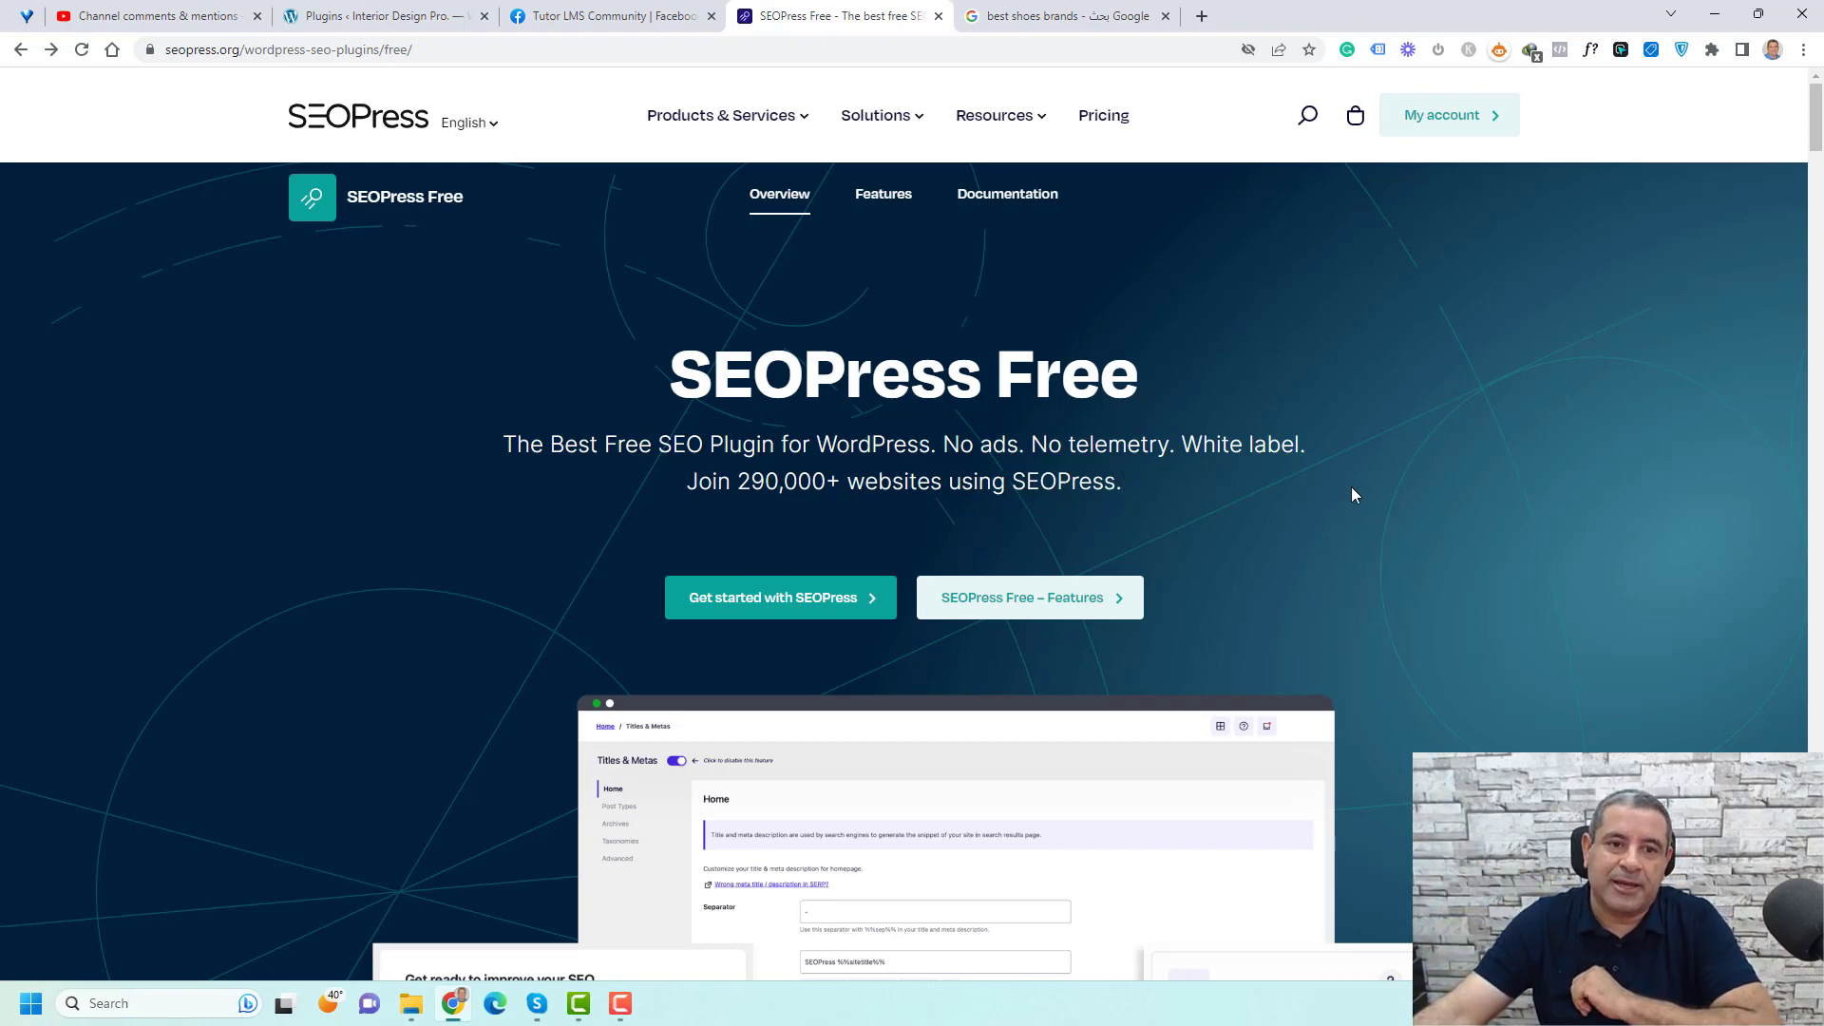
Switch to the WordPress admin and open the SEOPress dashboard at its SEO management modules
{"action": "left_click", "coordinate": [409, 23]}
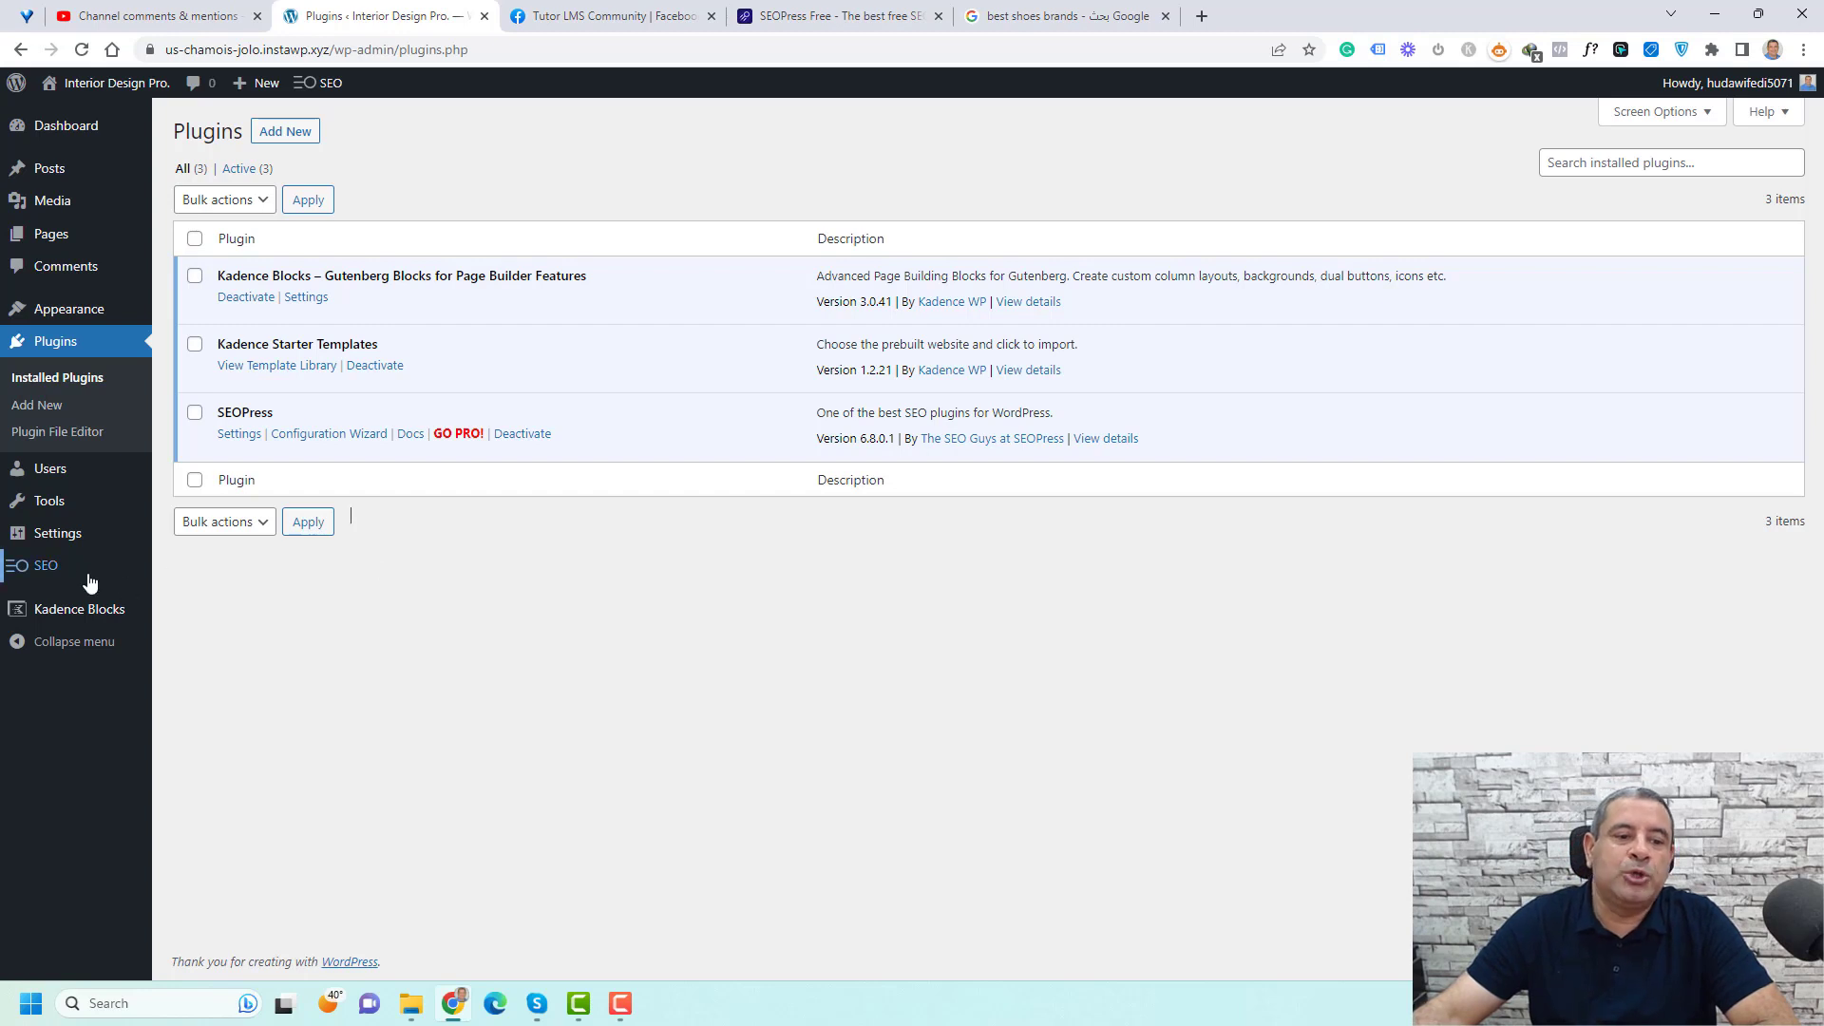
{"action": "mouse_move", "coordinate": [77, 578]}
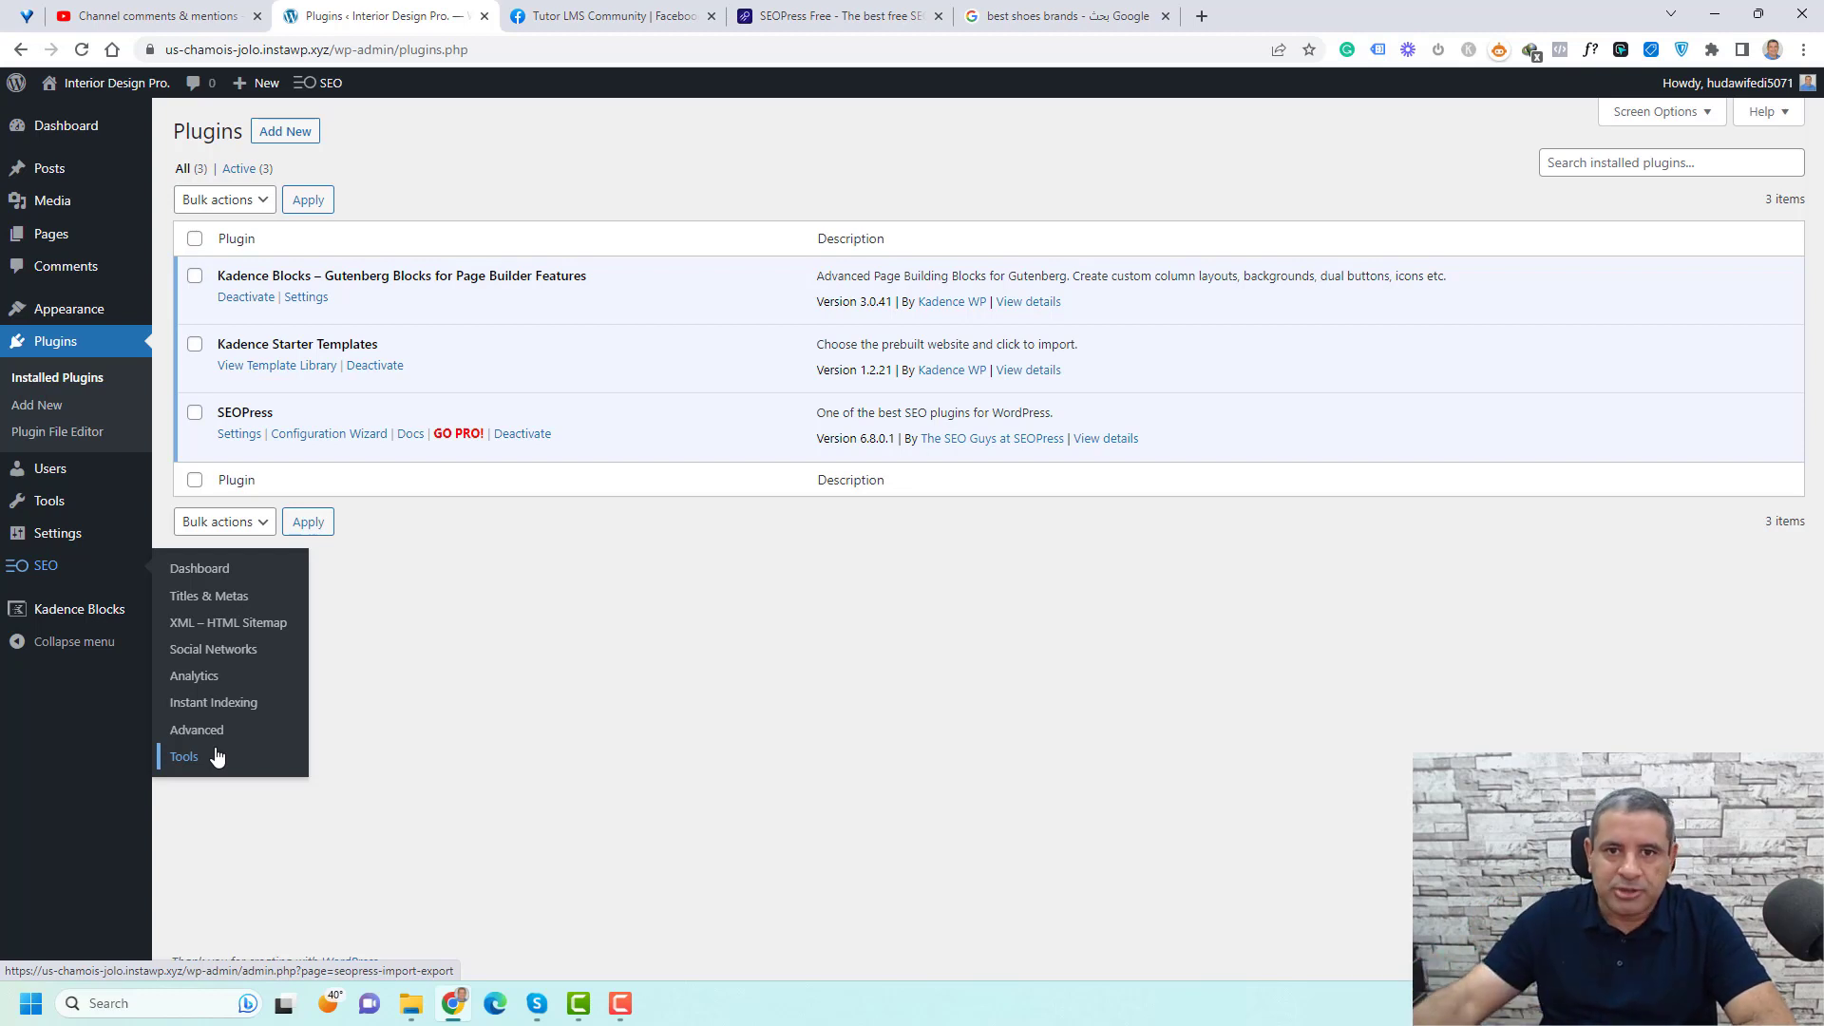
{"action": "left_click", "coordinate": [204, 570]}
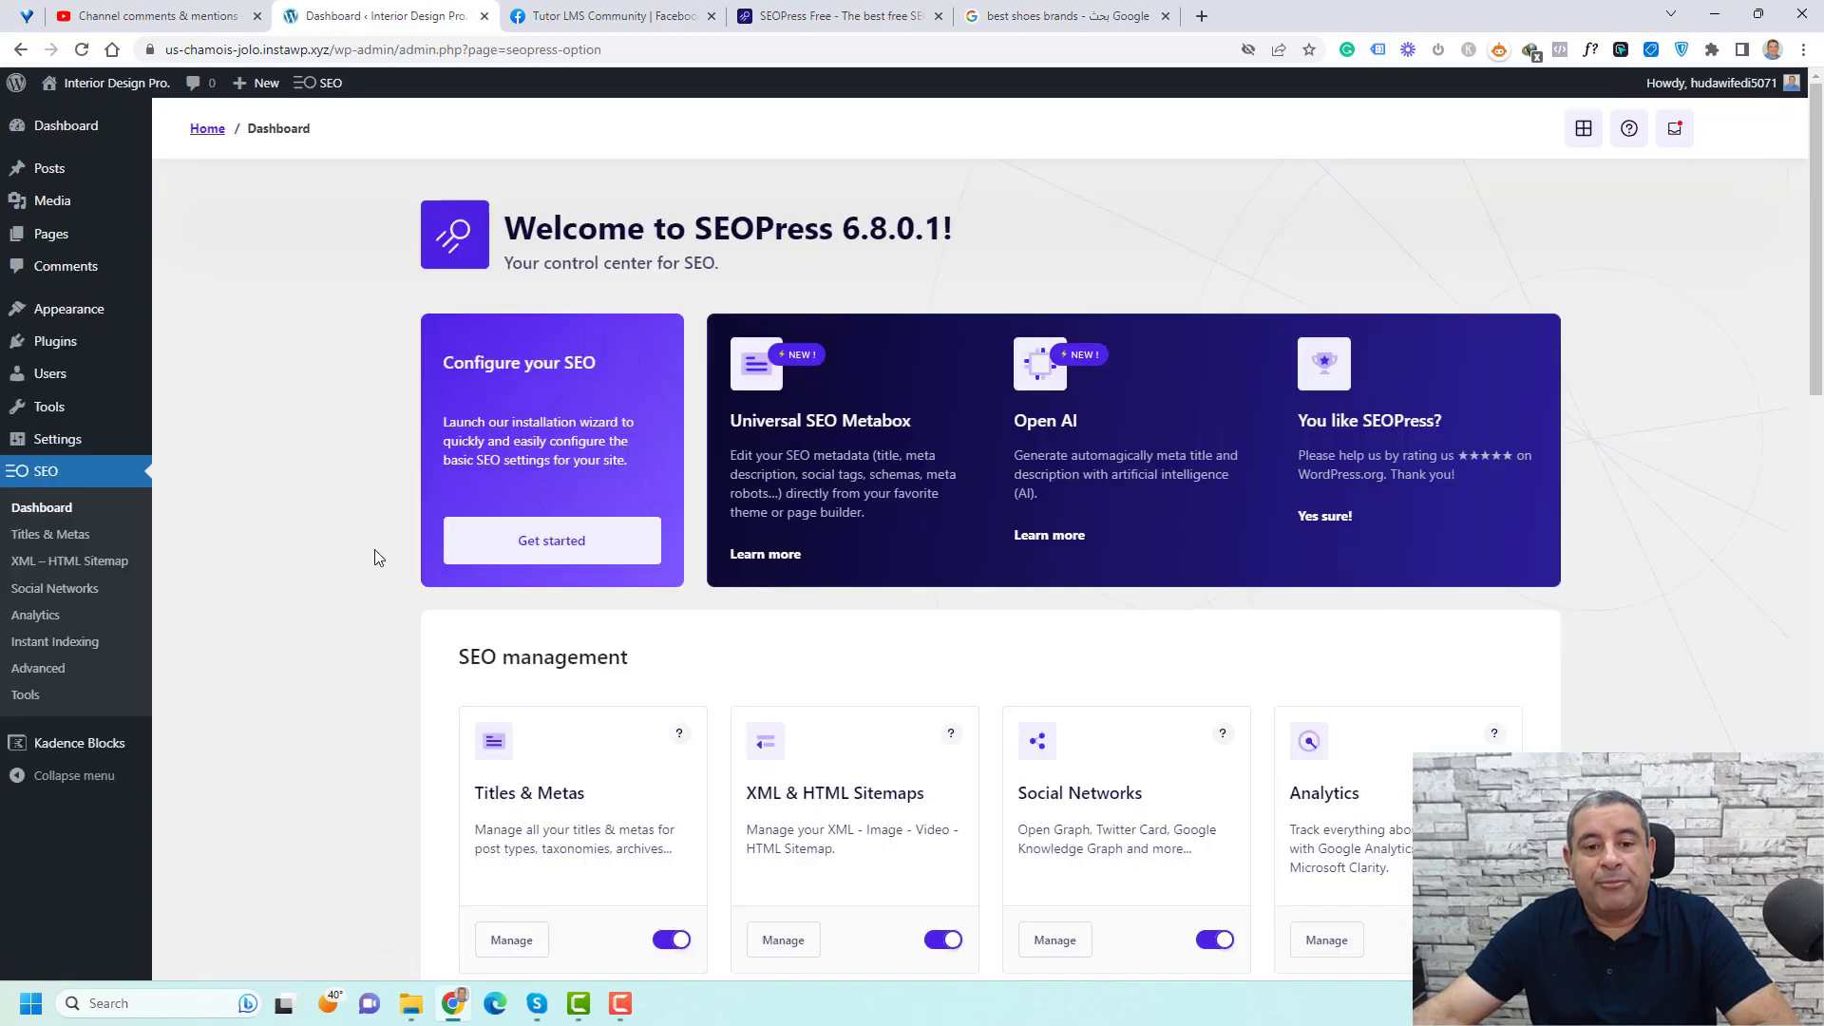
{"action": "scroll", "coordinate": [374, 551], "scroll_direction": "down", "scroll_amount": 5}
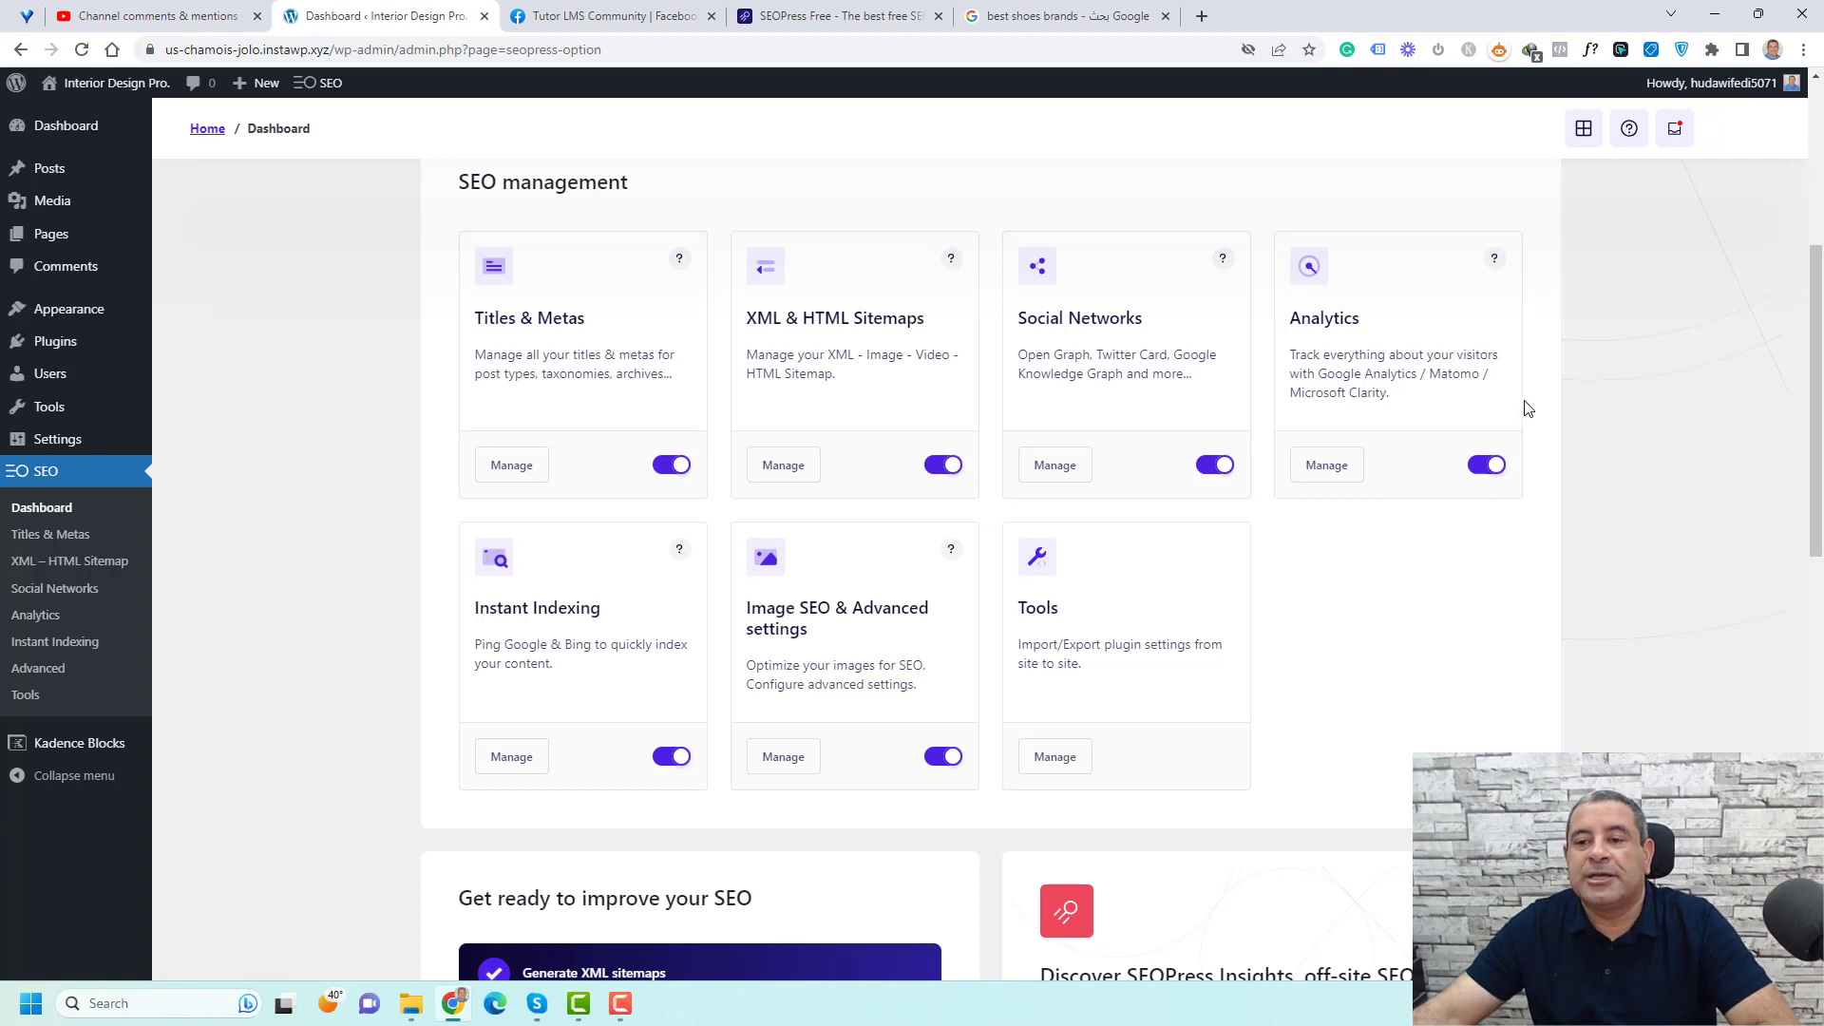
Switch the Analytics module off and back on, and review the notifications summary on the SEOPress dashboard
{"action": "left_click", "coordinate": [1484, 464]}
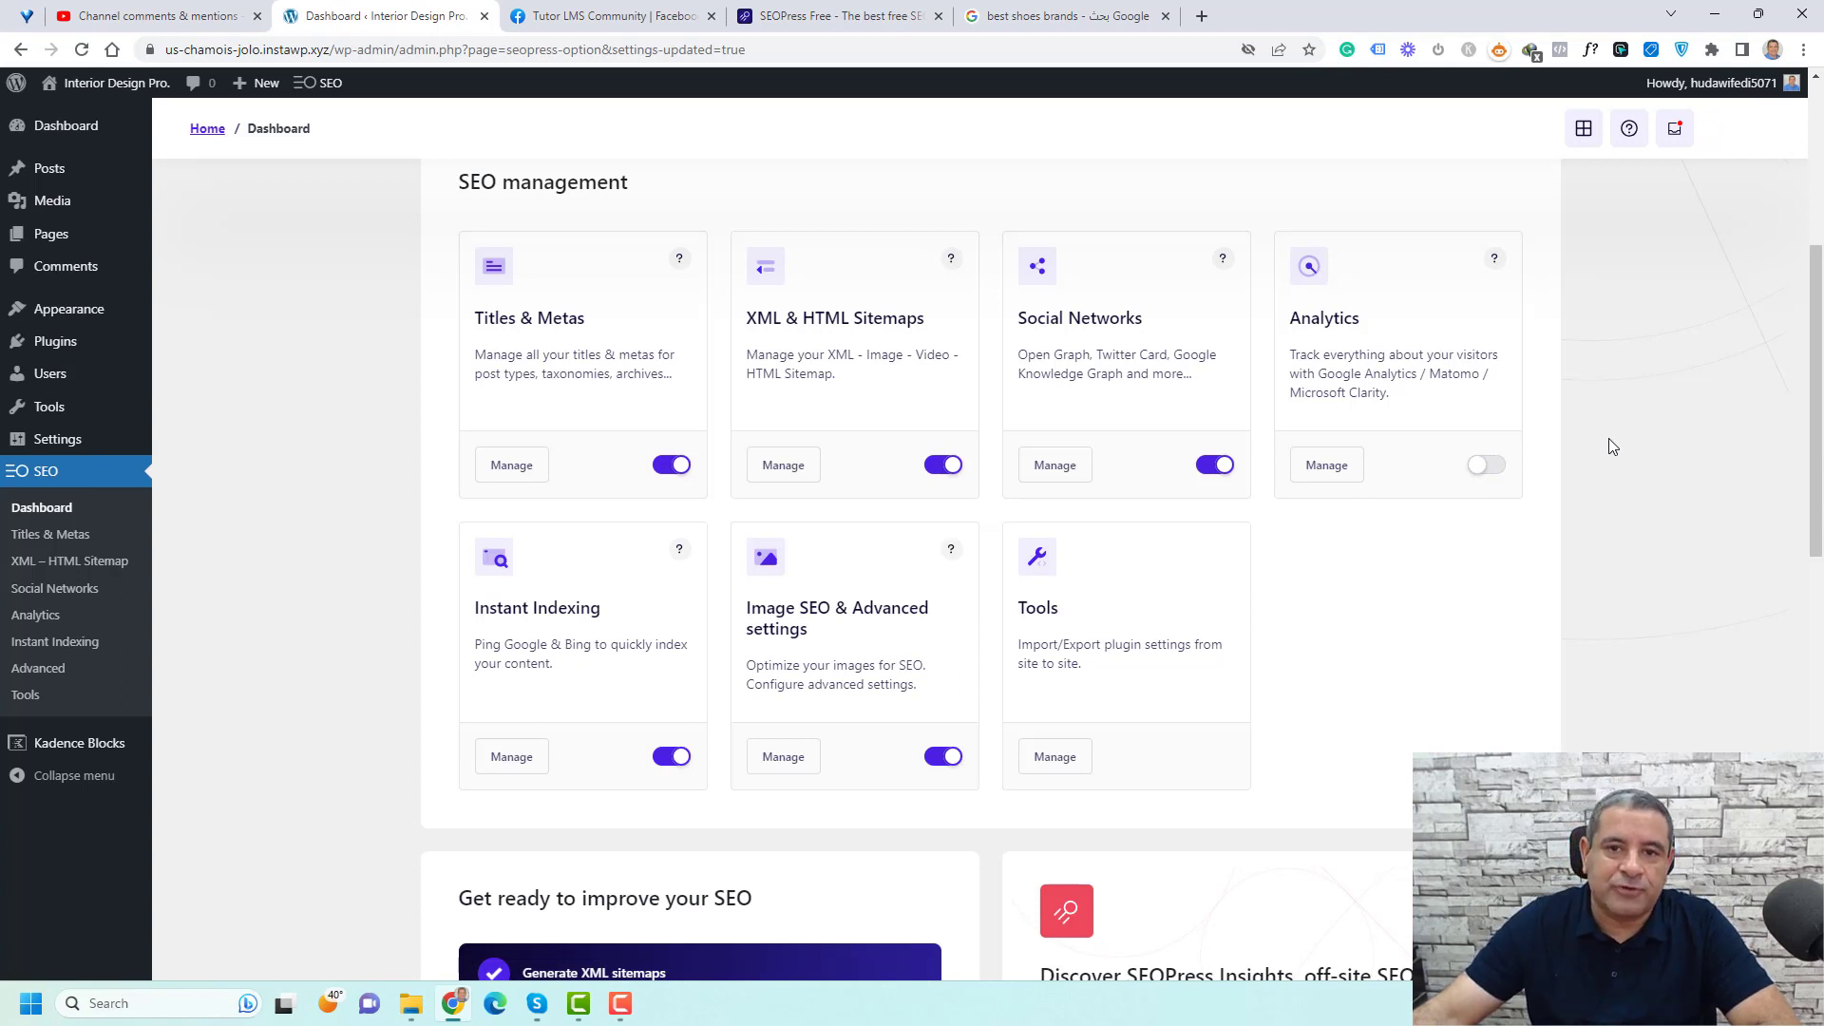
{"action": "left_click", "coordinate": [1486, 465]}
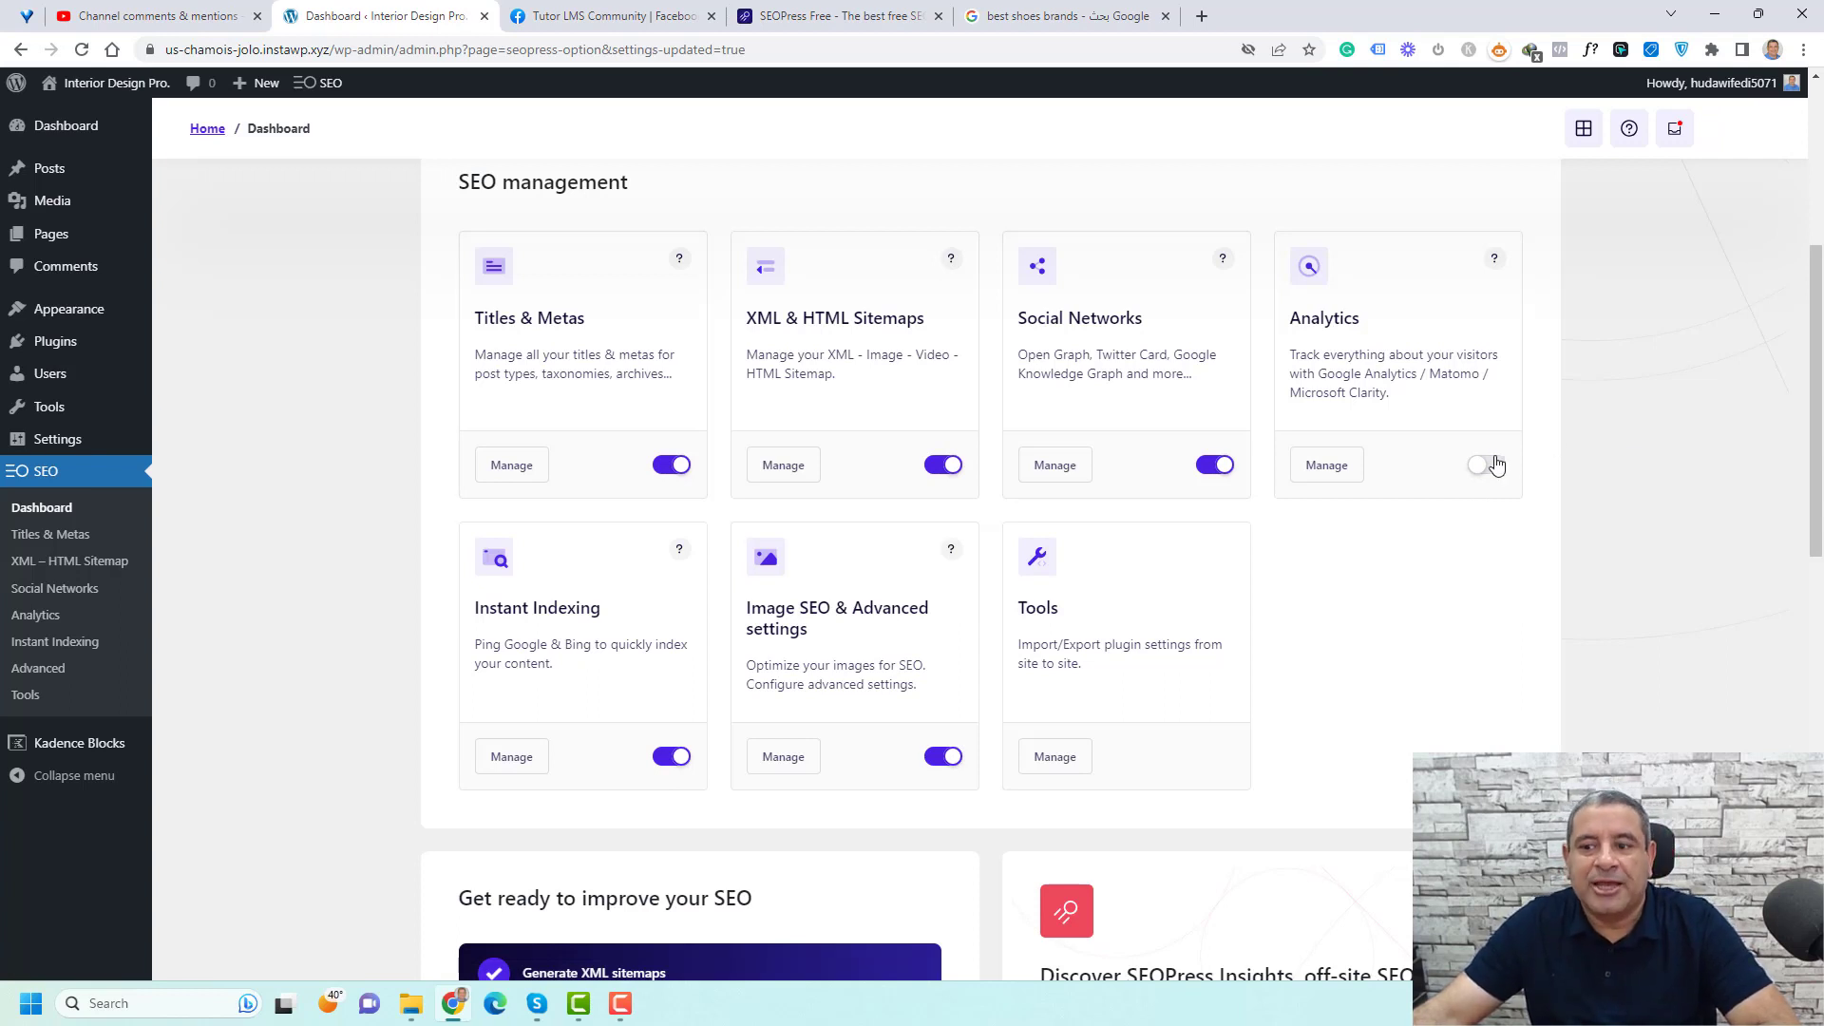
{"action": "scroll", "coordinate": [1581, 473], "scroll_direction": "down", "scroll_amount": 1}
{"action": "scroll", "coordinate": [1584, 480], "scroll_direction": "down", "scroll_amount": 8}
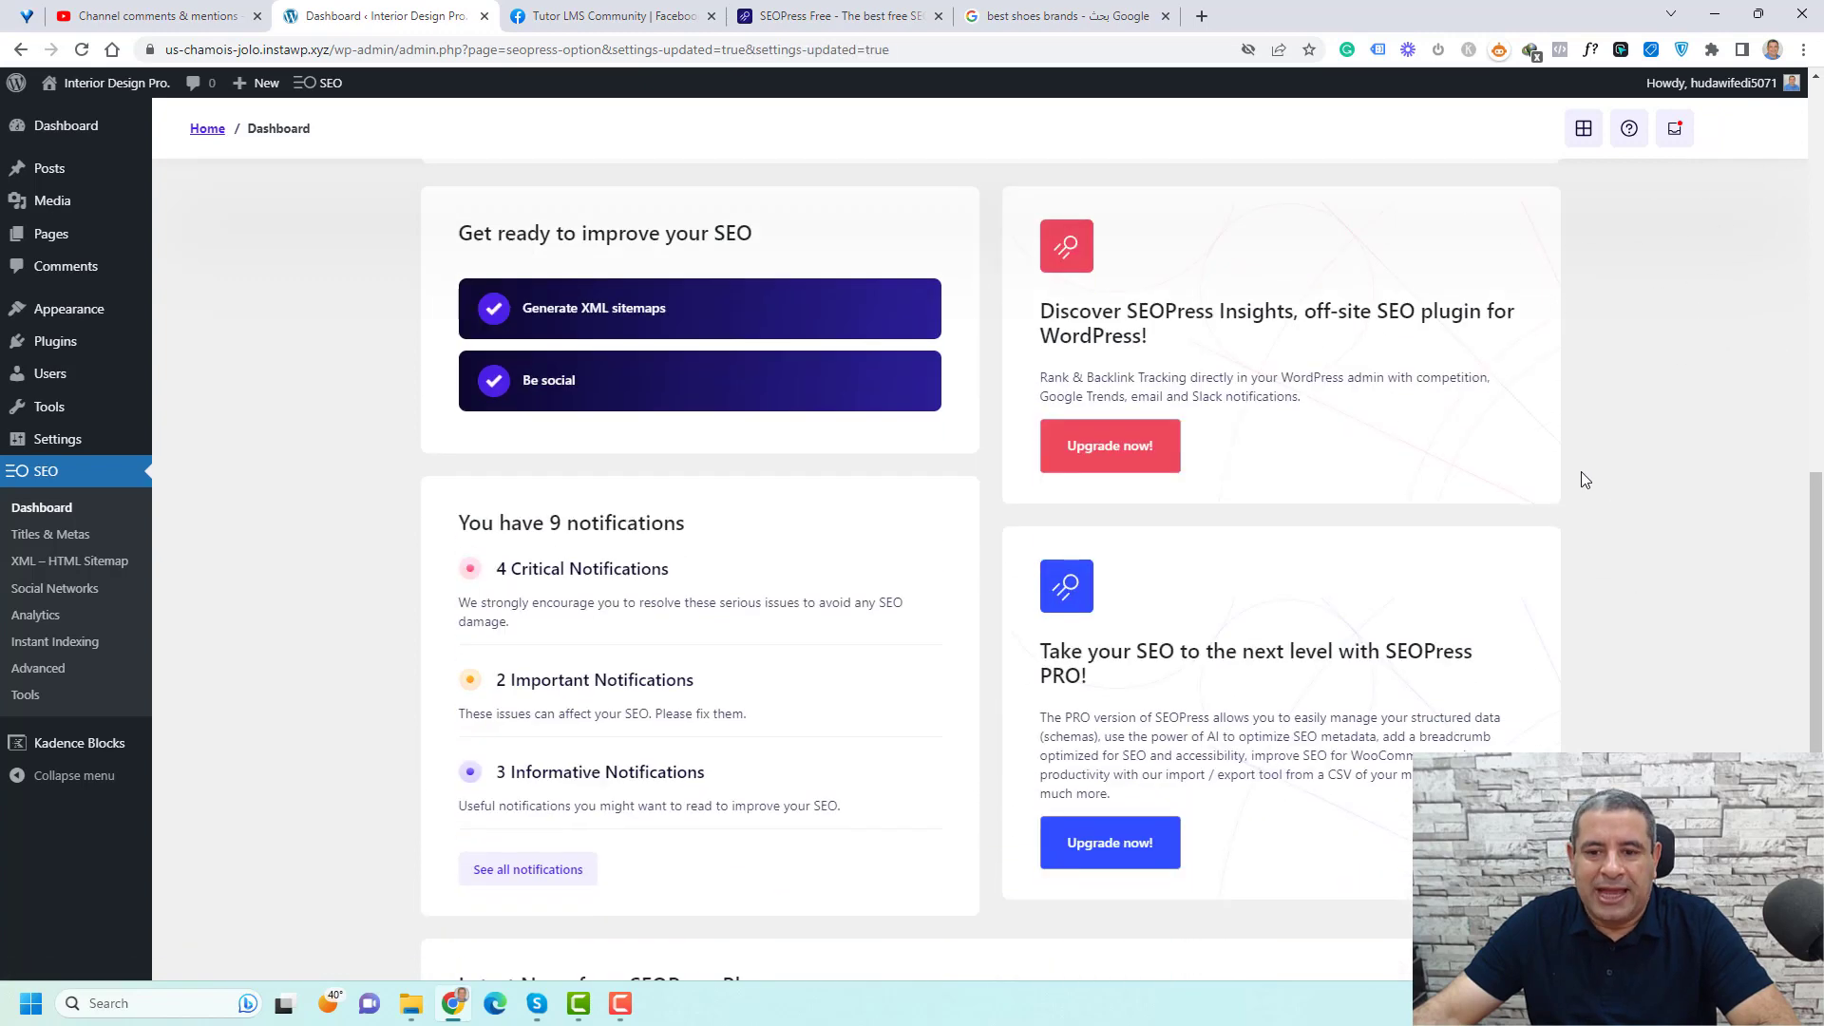
{"action": "scroll", "coordinate": [317, 432], "scroll_direction": "up", "scroll_amount": 2}
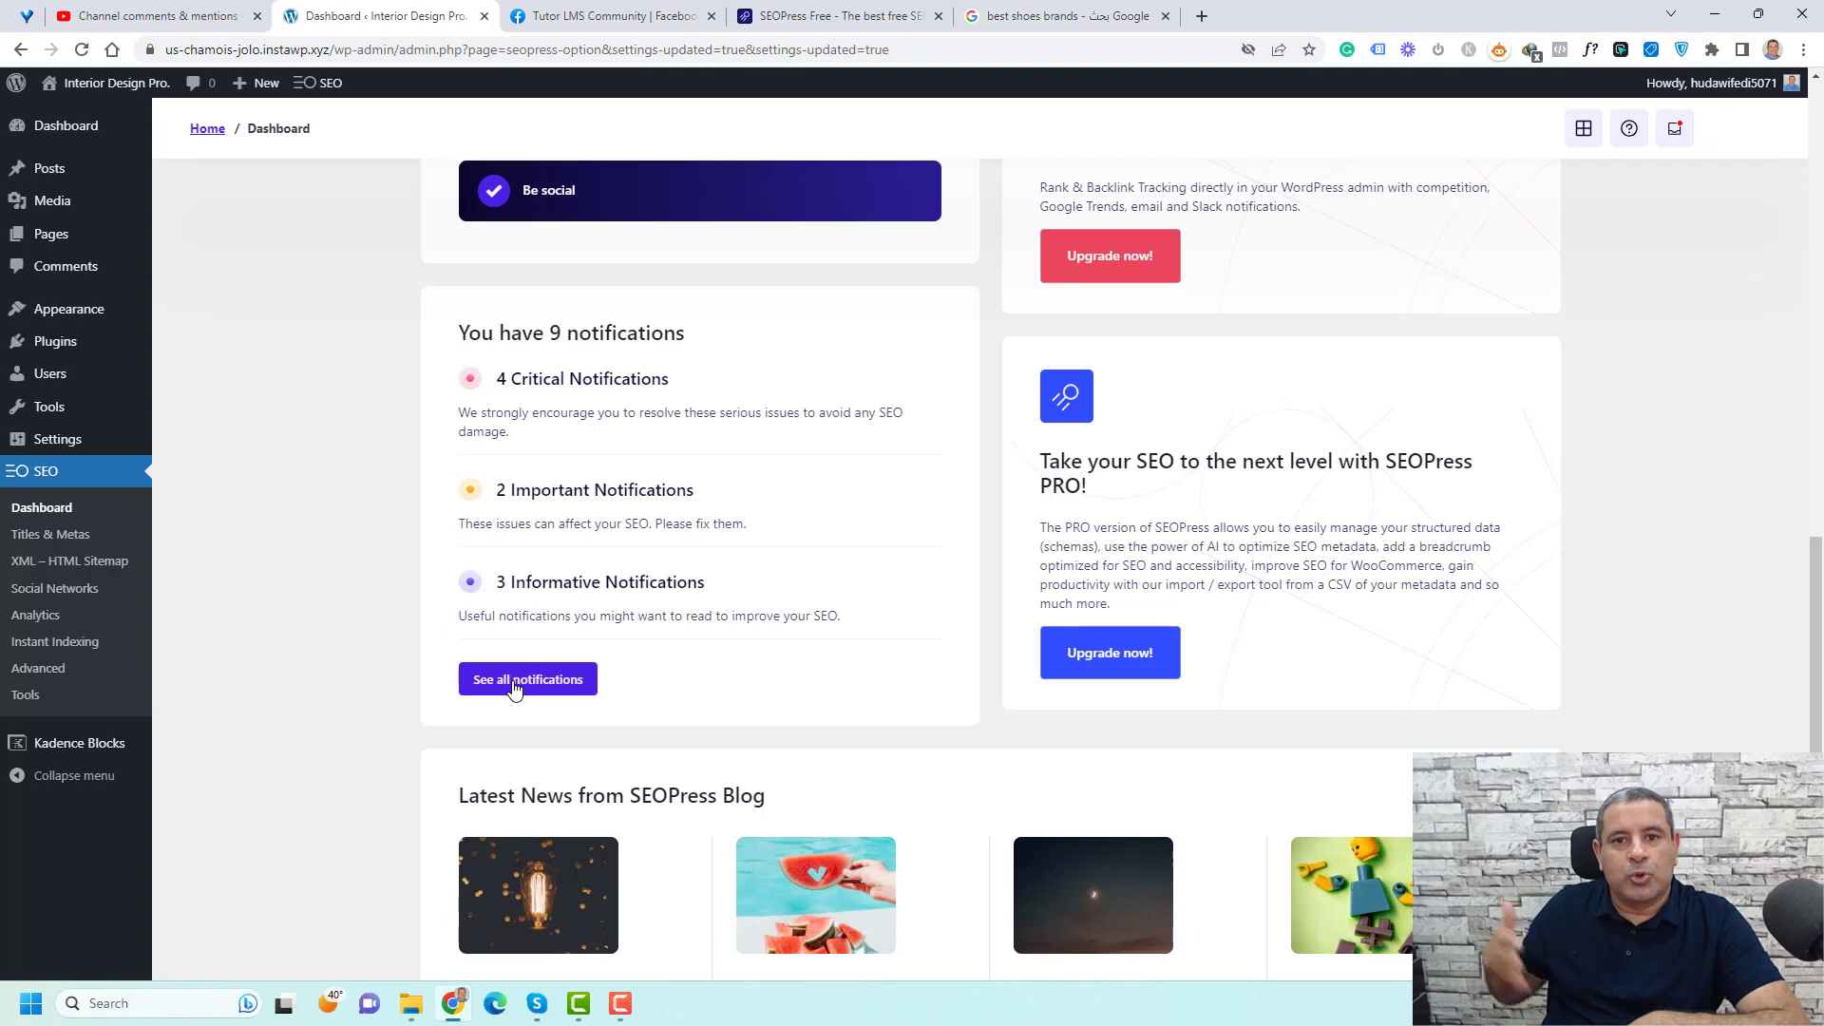
Open the Titles & Metas settings and review the homepage separator, site title and meta description fields
{"action": "left_click", "coordinate": [42, 534]}
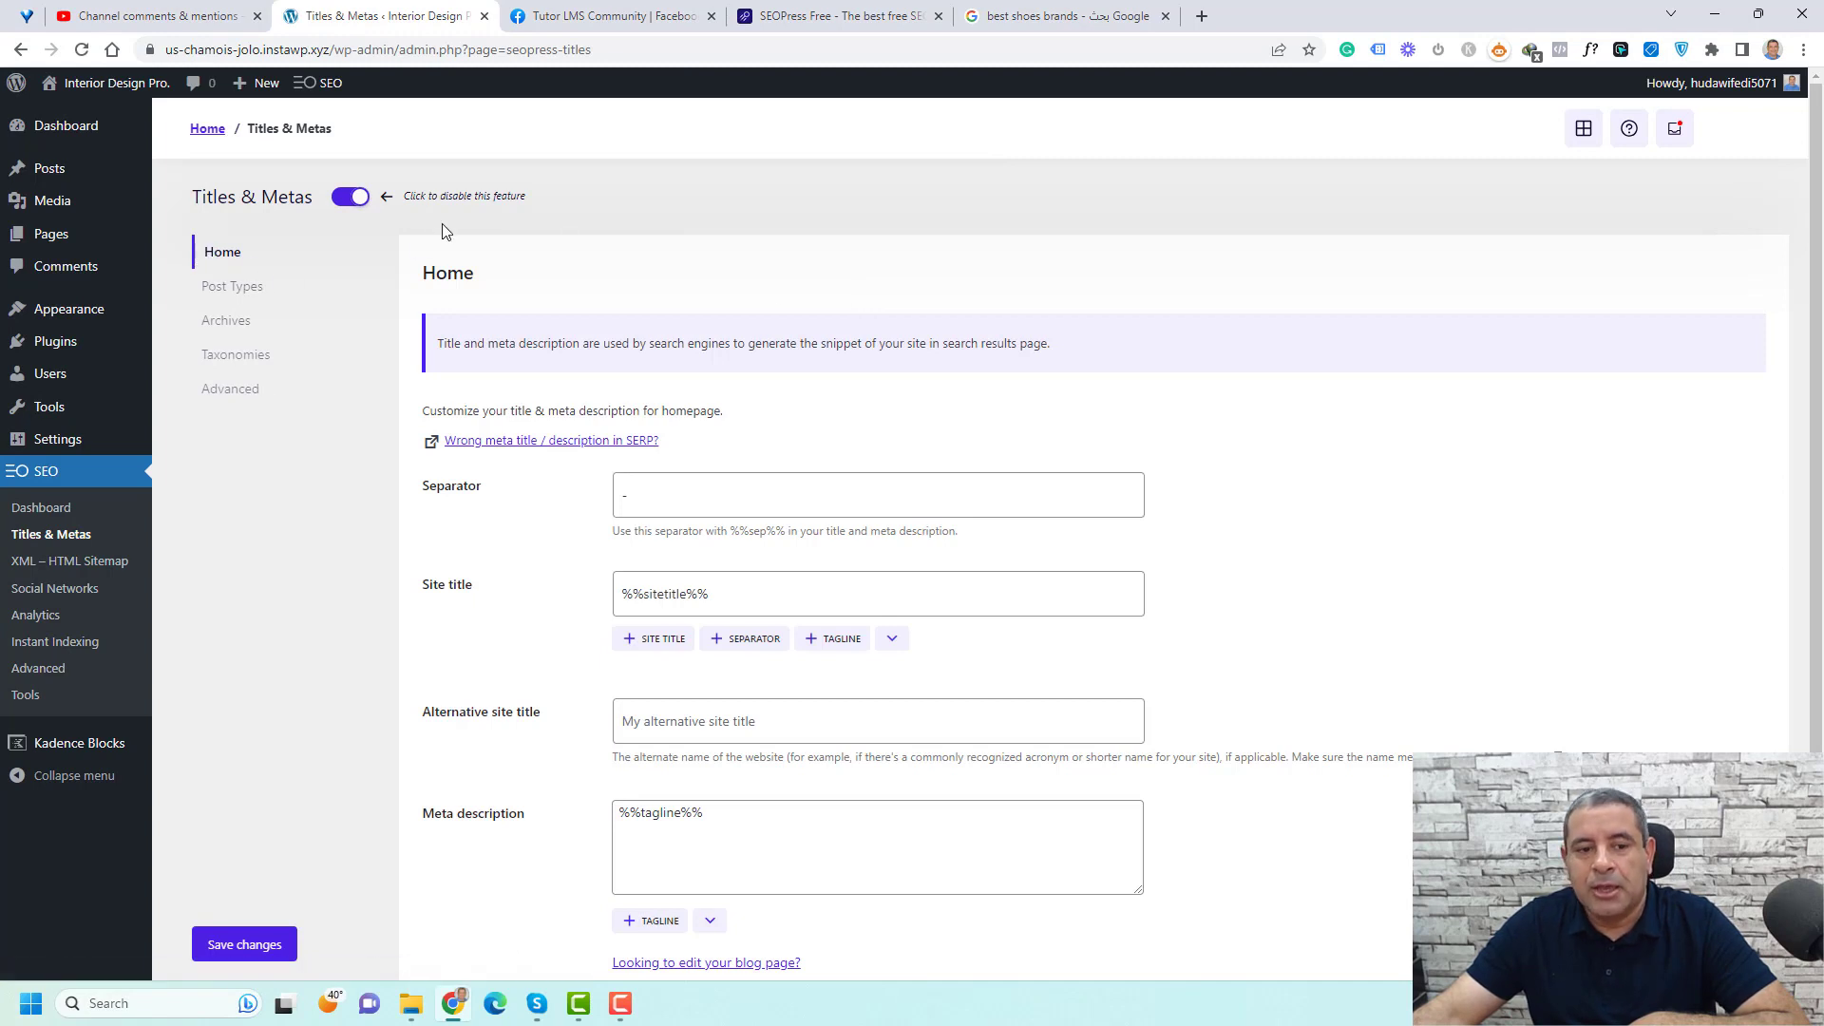
{"action": "scroll", "coordinate": [1270, 437], "scroll_direction": "down", "scroll_amount": 1}
{"action": "scroll", "coordinate": [1270, 437], "scroll_direction": "down", "scroll_amount": 2}
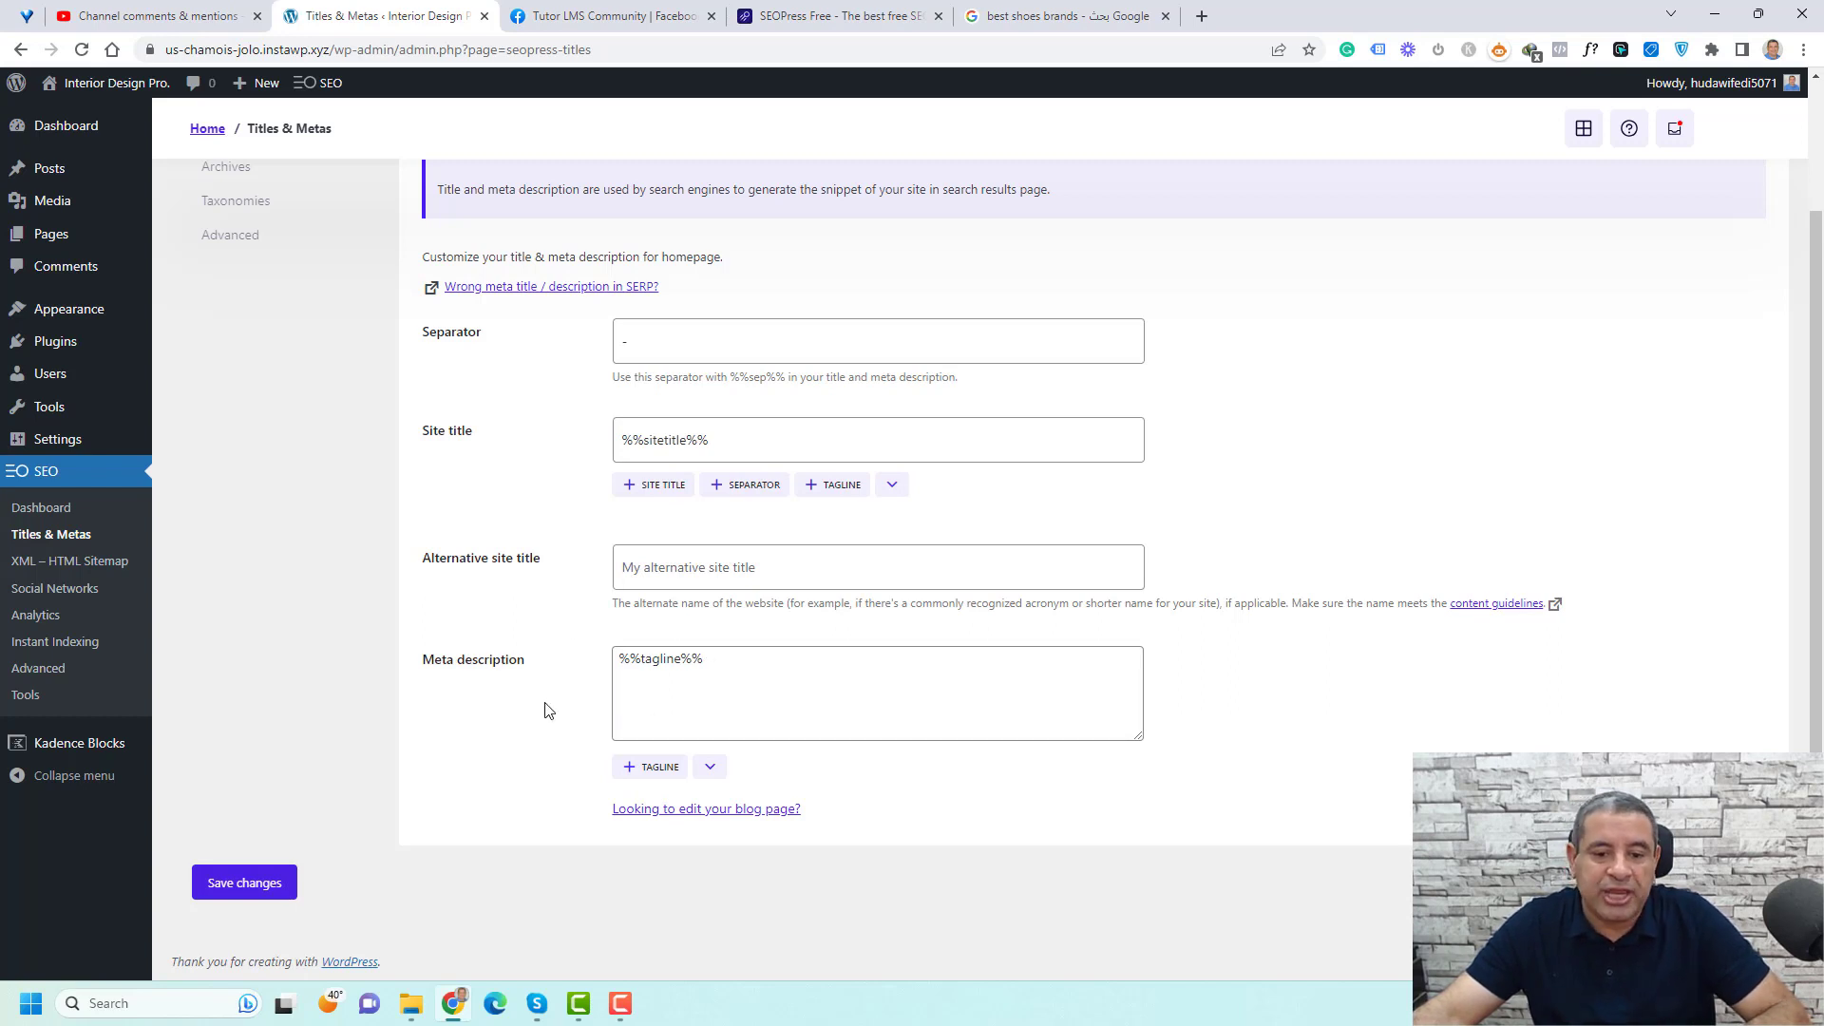
{"action": "scroll", "coordinate": [537, 626], "scroll_direction": "up", "scroll_amount": 2}
Examine the title and meta description templates and indexing options for Posts and Pages under Post Types
{"action": "left_click", "coordinate": [236, 286]}
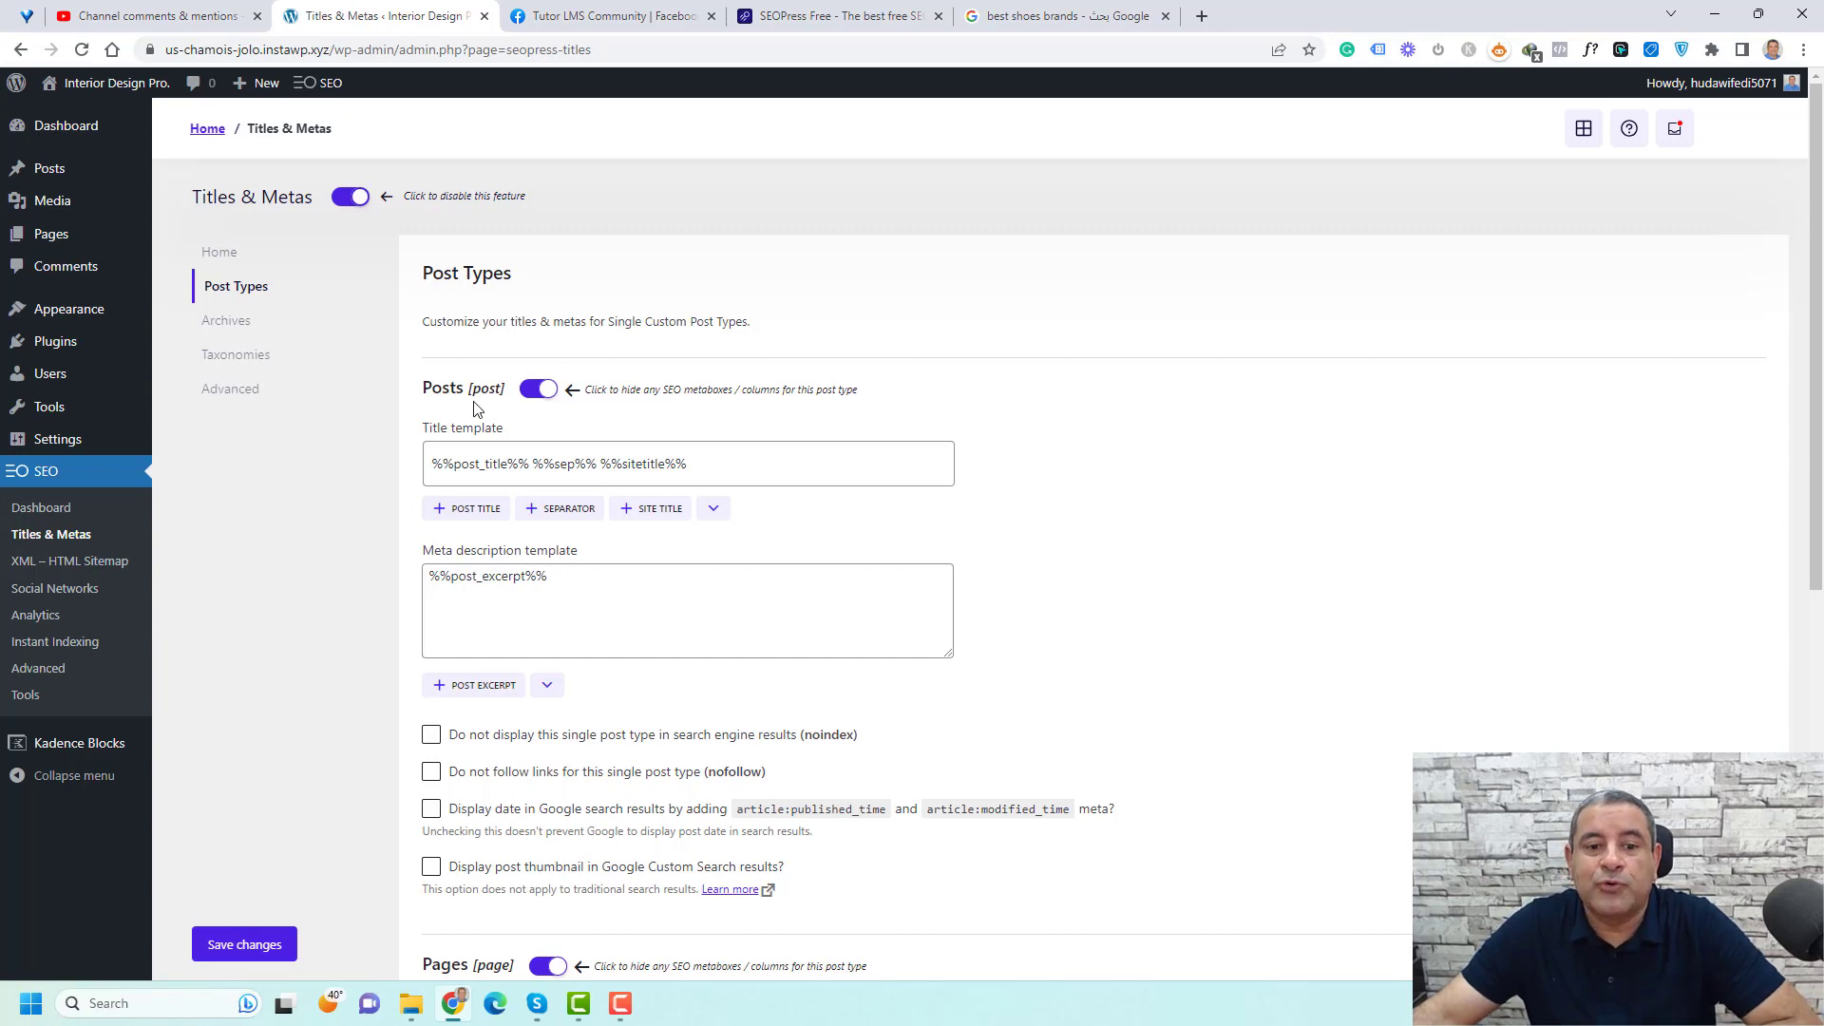
{"action": "scroll", "coordinate": [477, 406], "scroll_direction": "down", "scroll_amount": 4}
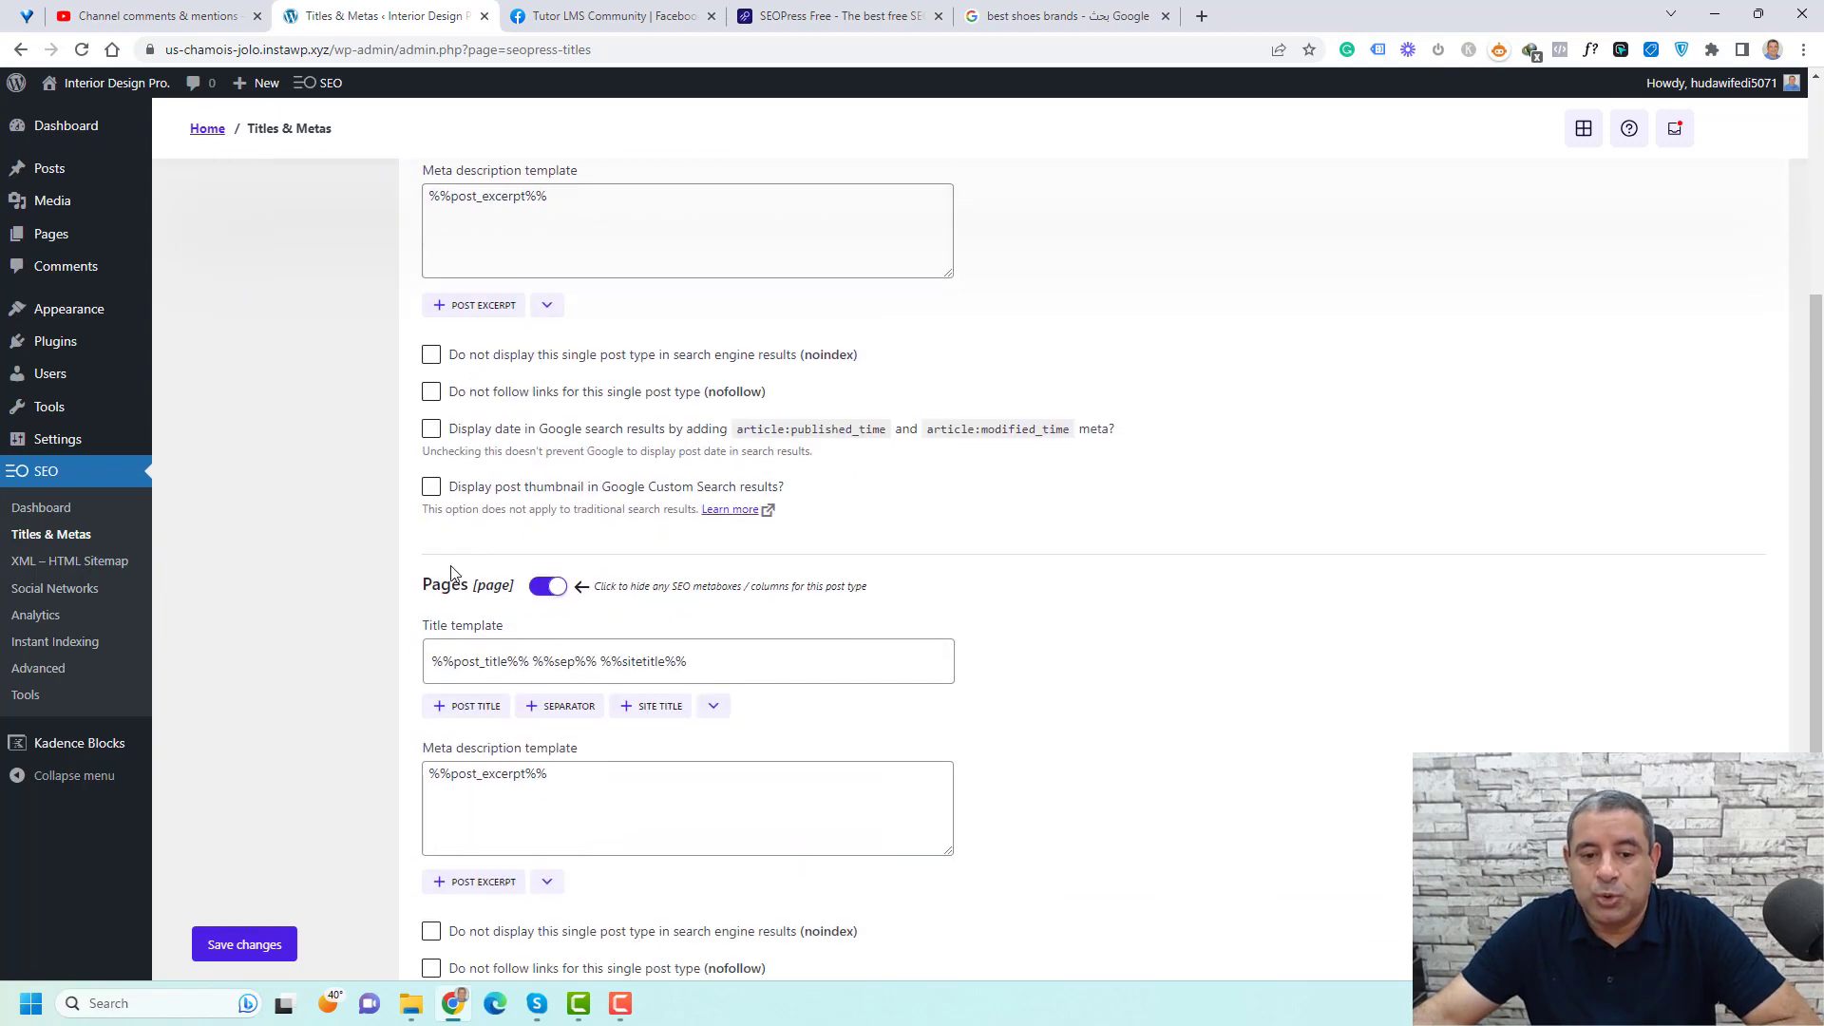
{"action": "scroll", "coordinate": [1009, 527], "scroll_direction": "down", "scroll_amount": 3}
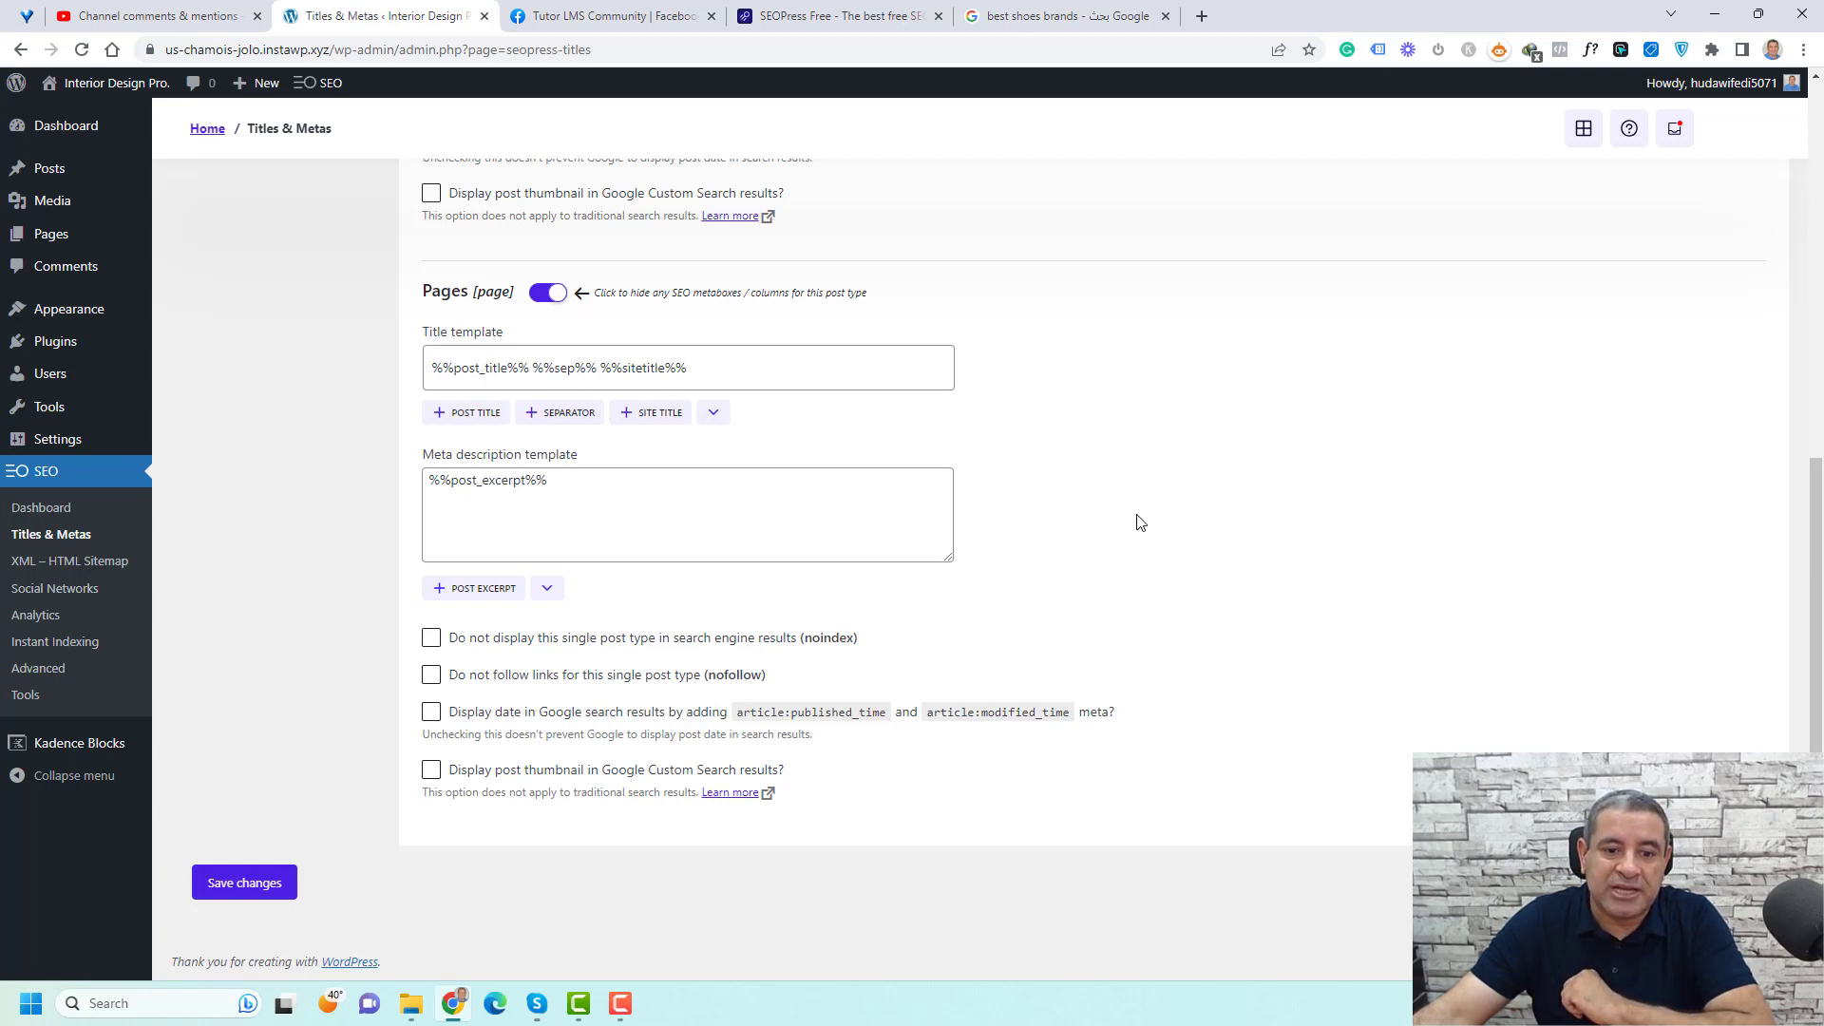
{"action": "scroll", "coordinate": [1140, 522], "scroll_direction": "up", "scroll_amount": 4}
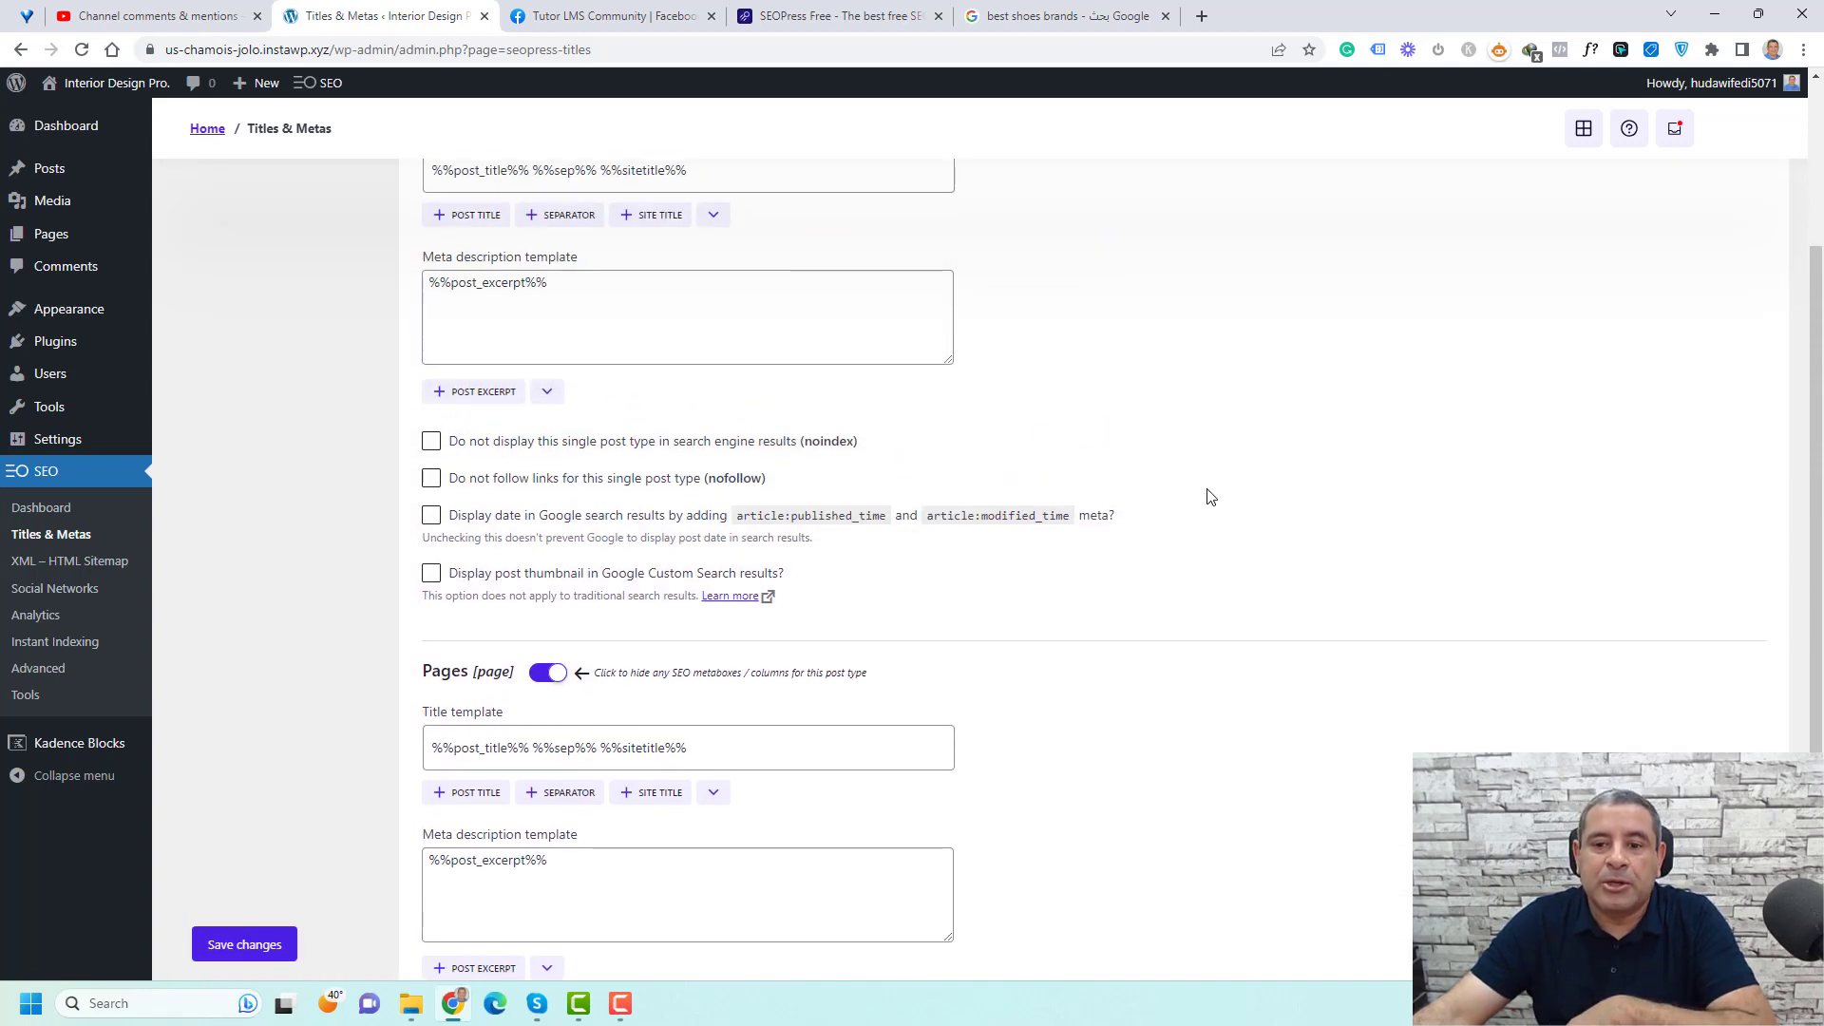
{"action": "scroll", "coordinate": [1219, 496], "scroll_direction": "up", "scroll_amount": 3}
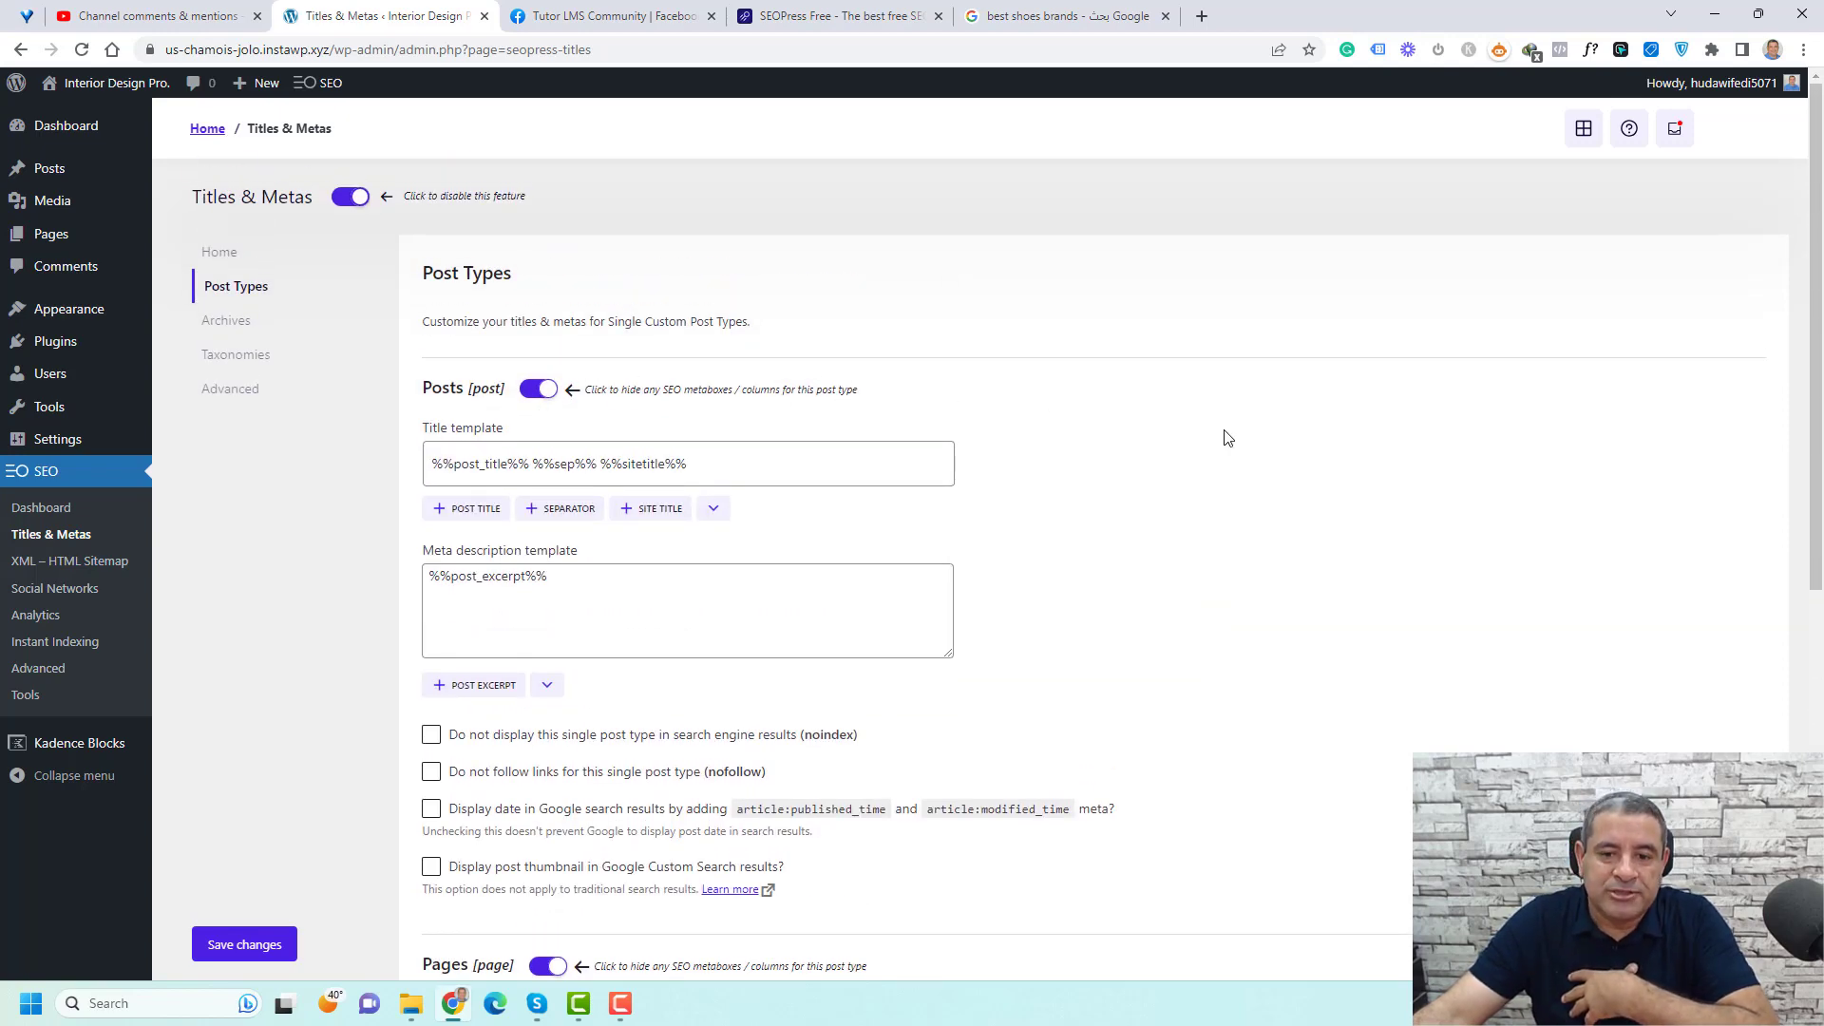
{"action": "scroll", "coordinate": [1225, 437], "scroll_direction": "down", "scroll_amount": 3}
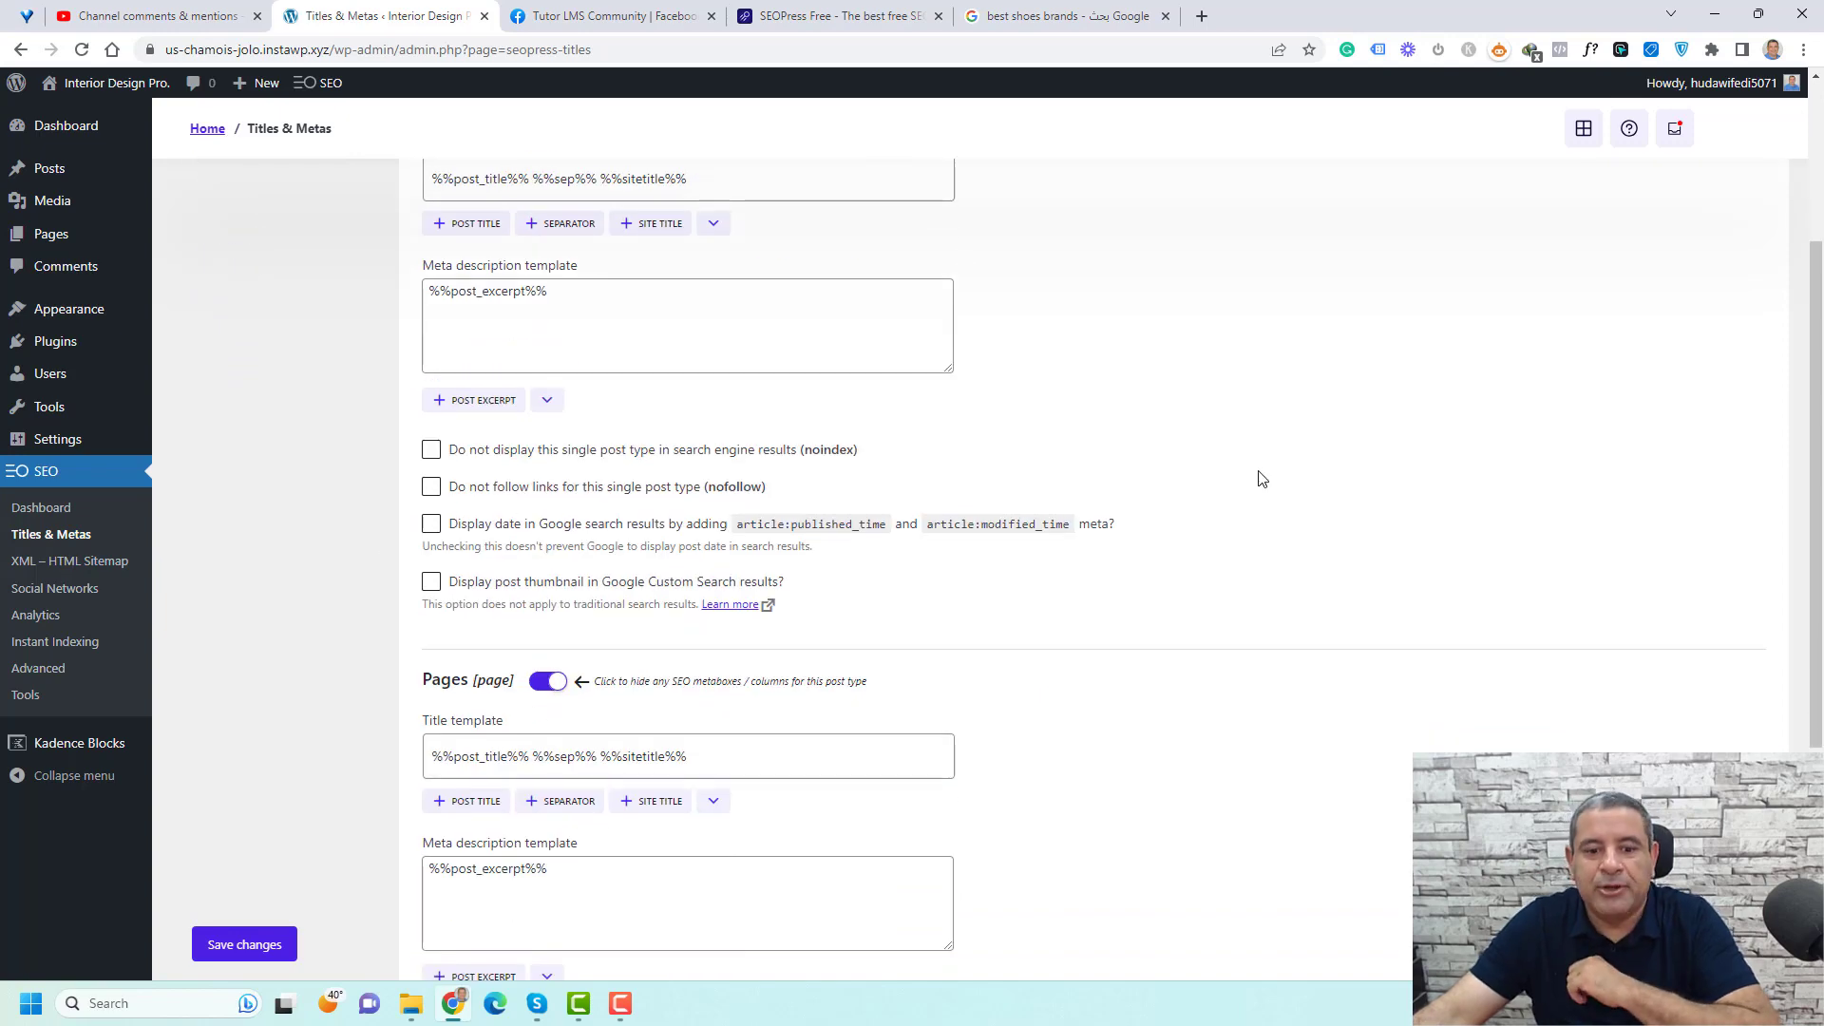
{"action": "scroll", "coordinate": [1261, 478], "scroll_direction": "up", "scroll_amount": 3}
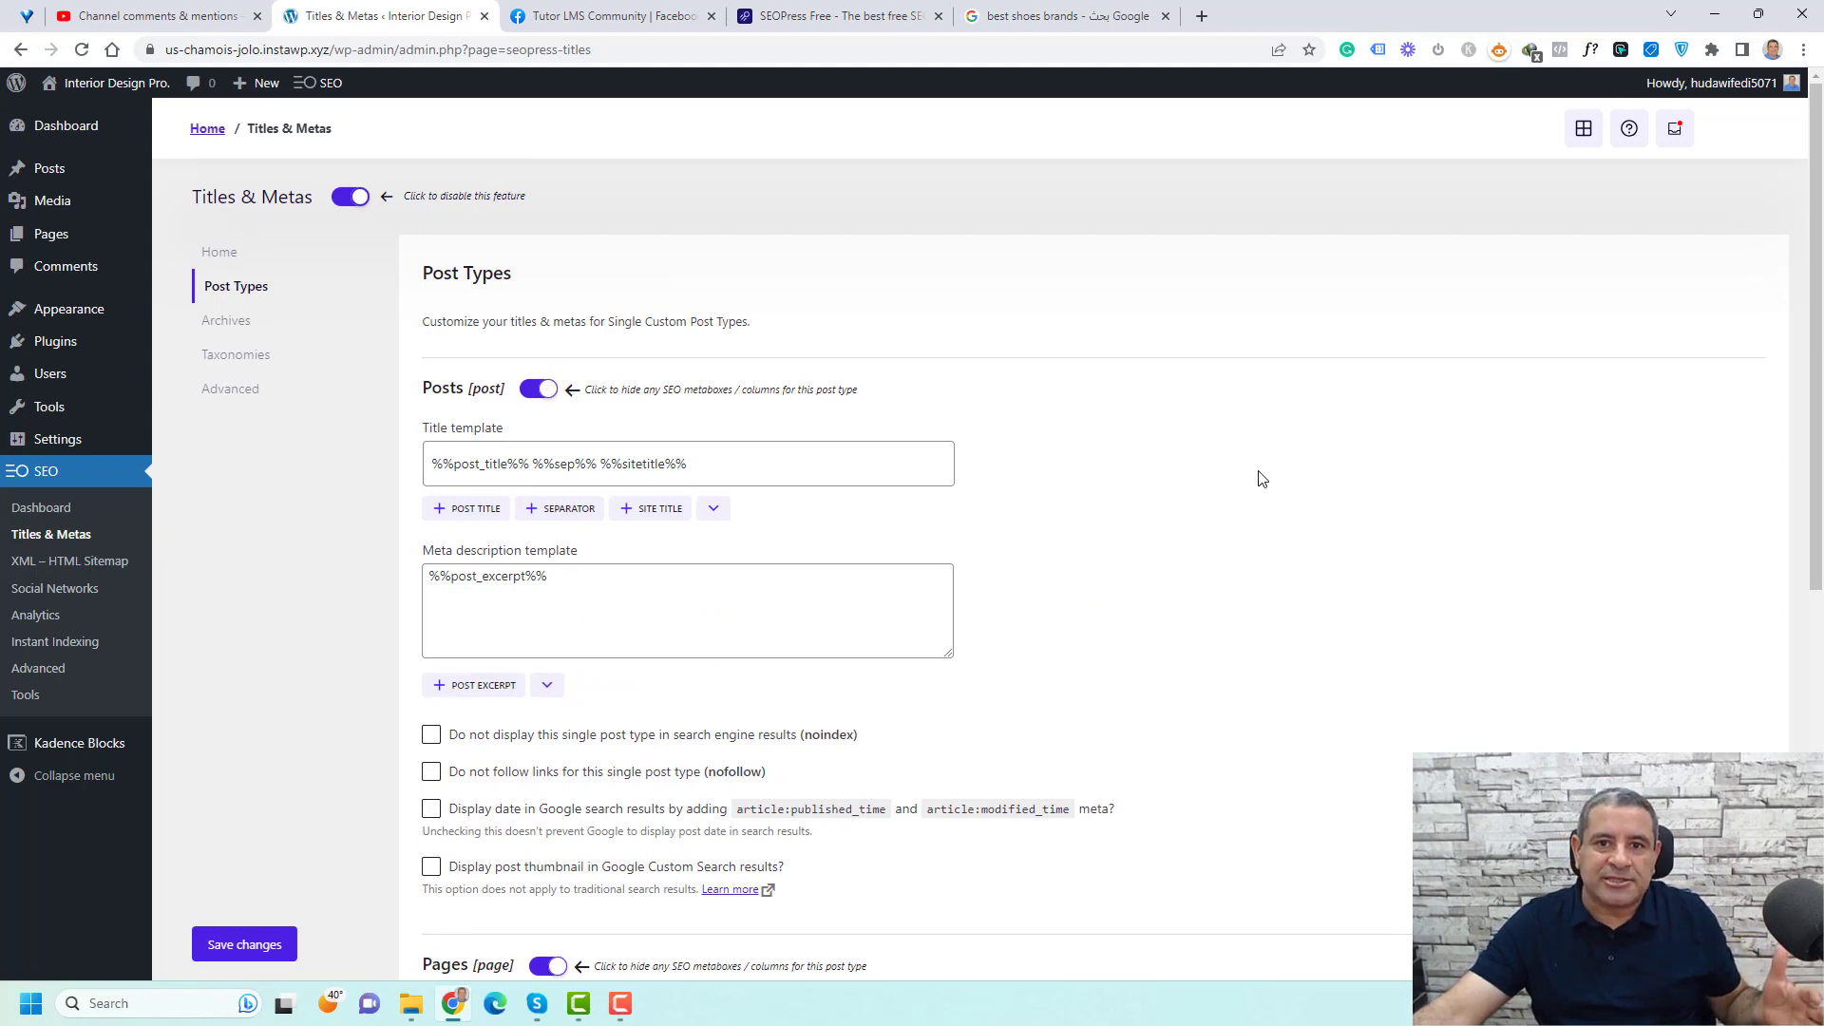
{"action": "scroll", "coordinate": [1262, 478], "scroll_direction": "down", "scroll_amount": 7}
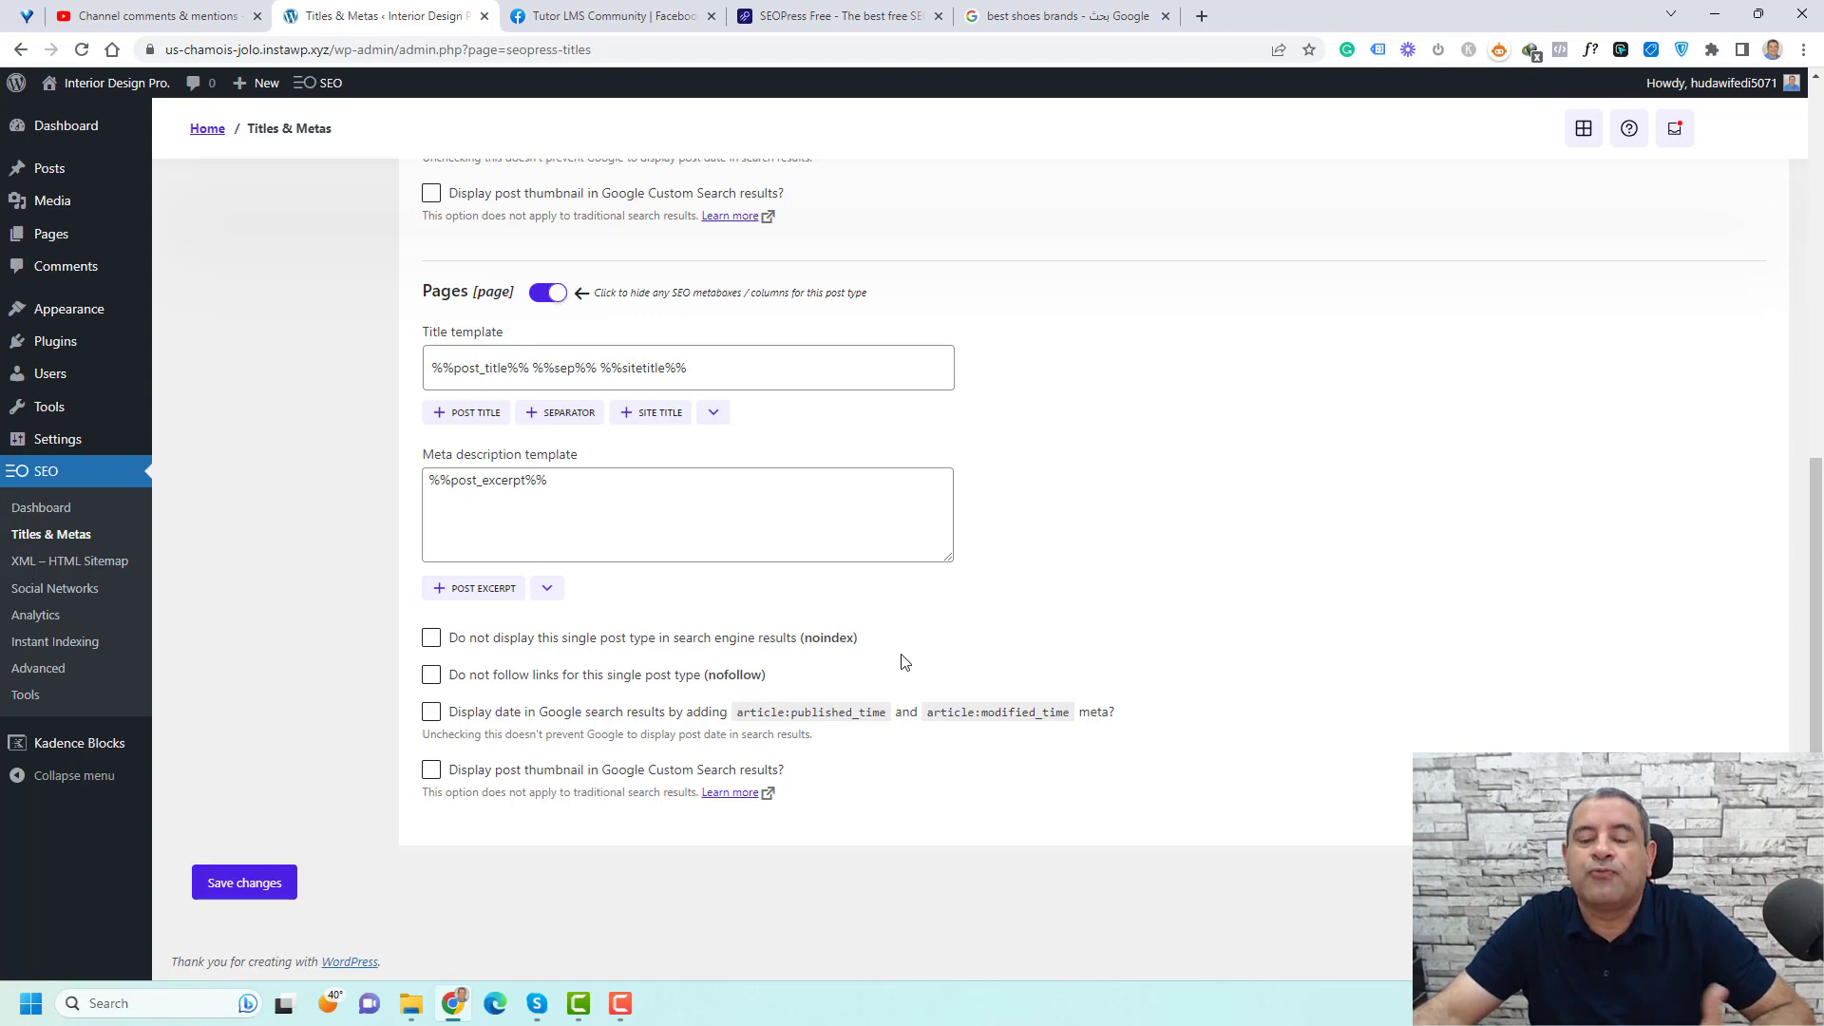
{"action": "scroll", "coordinate": [1068, 632], "scroll_direction": "up", "scroll_amount": 7}
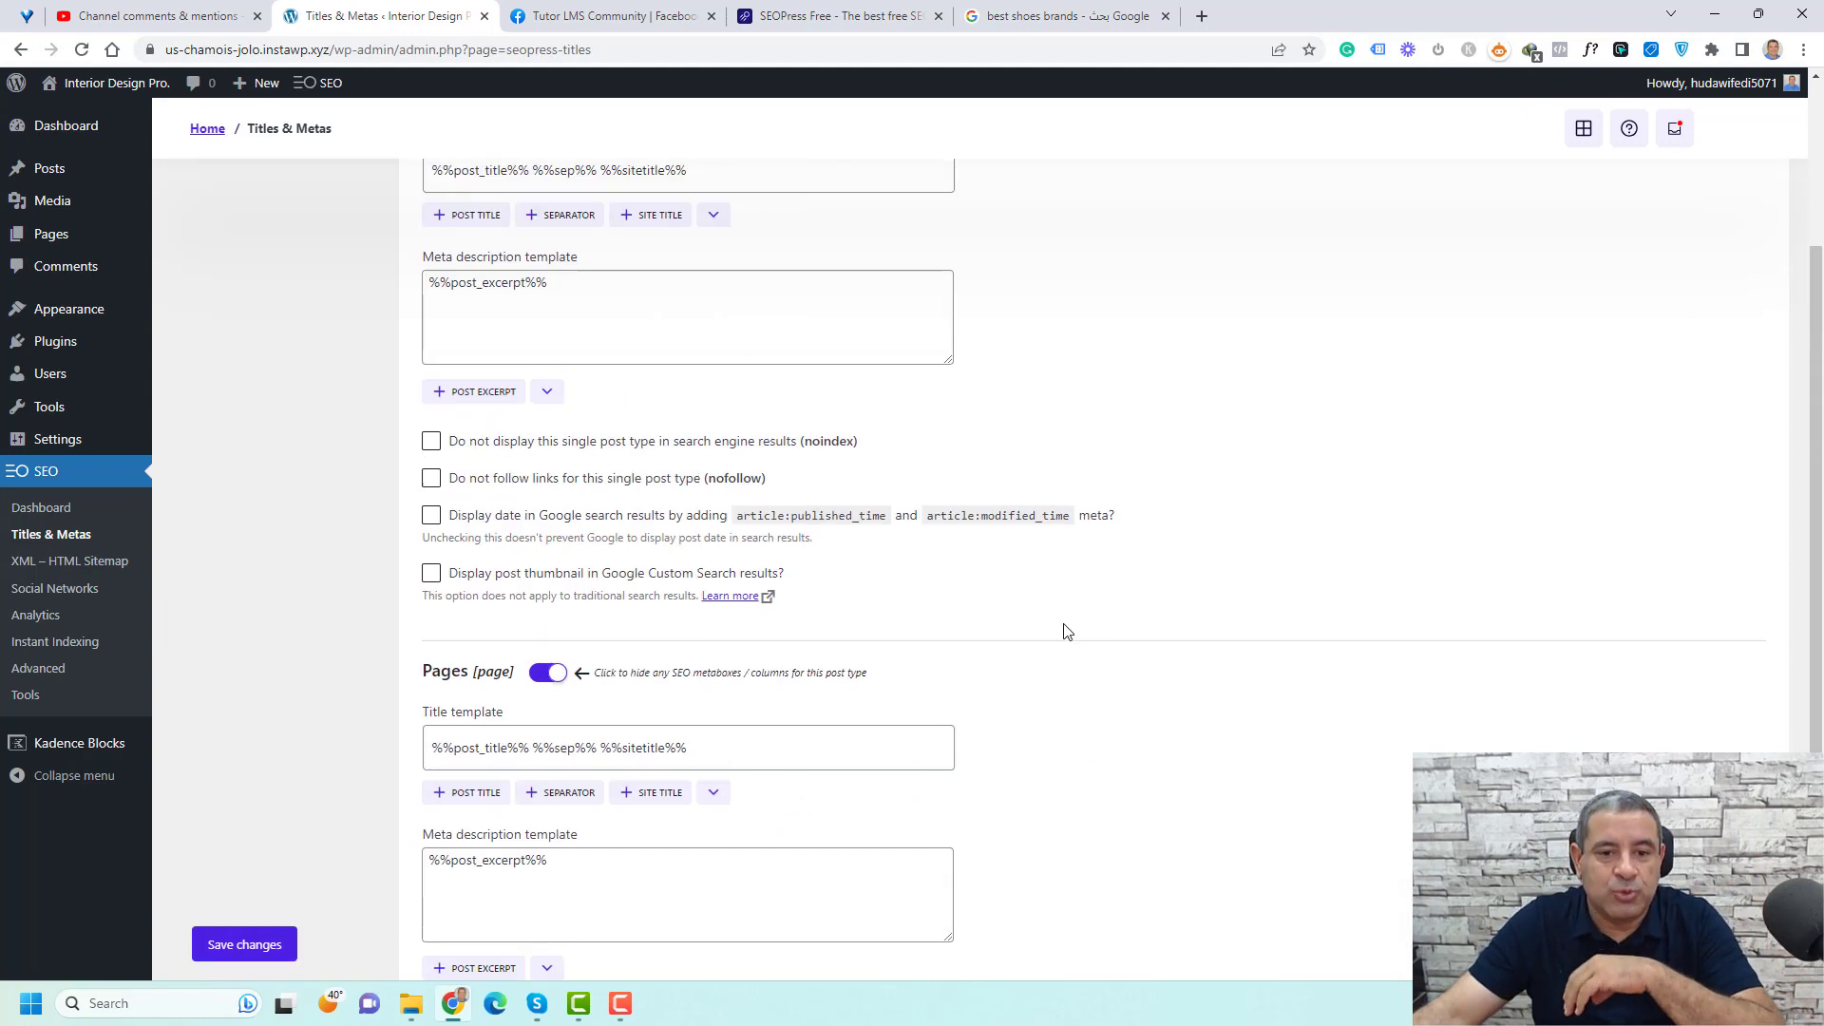
Examine the Archives title templates and noindex options for author, date, search and 404 archives
{"action": "left_click", "coordinate": [230, 323]}
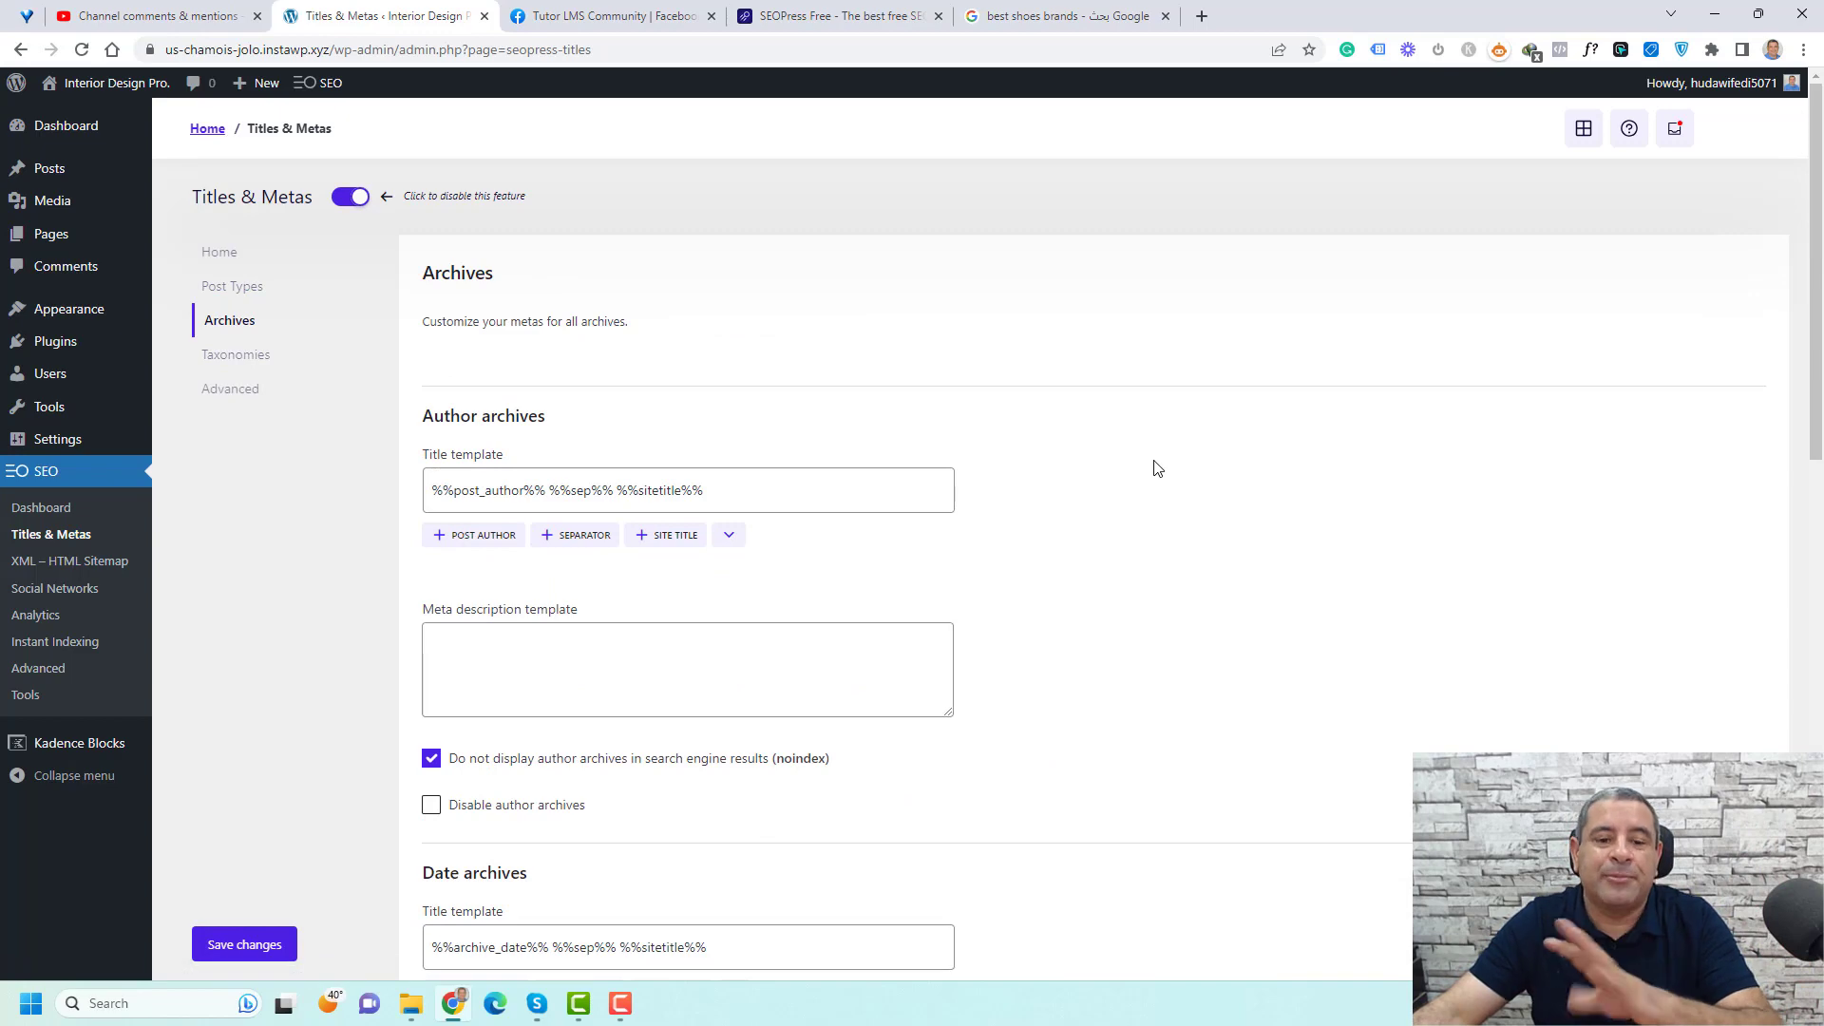
{"action": "scroll", "coordinate": [1157, 468], "scroll_direction": "down", "scroll_amount": 1}
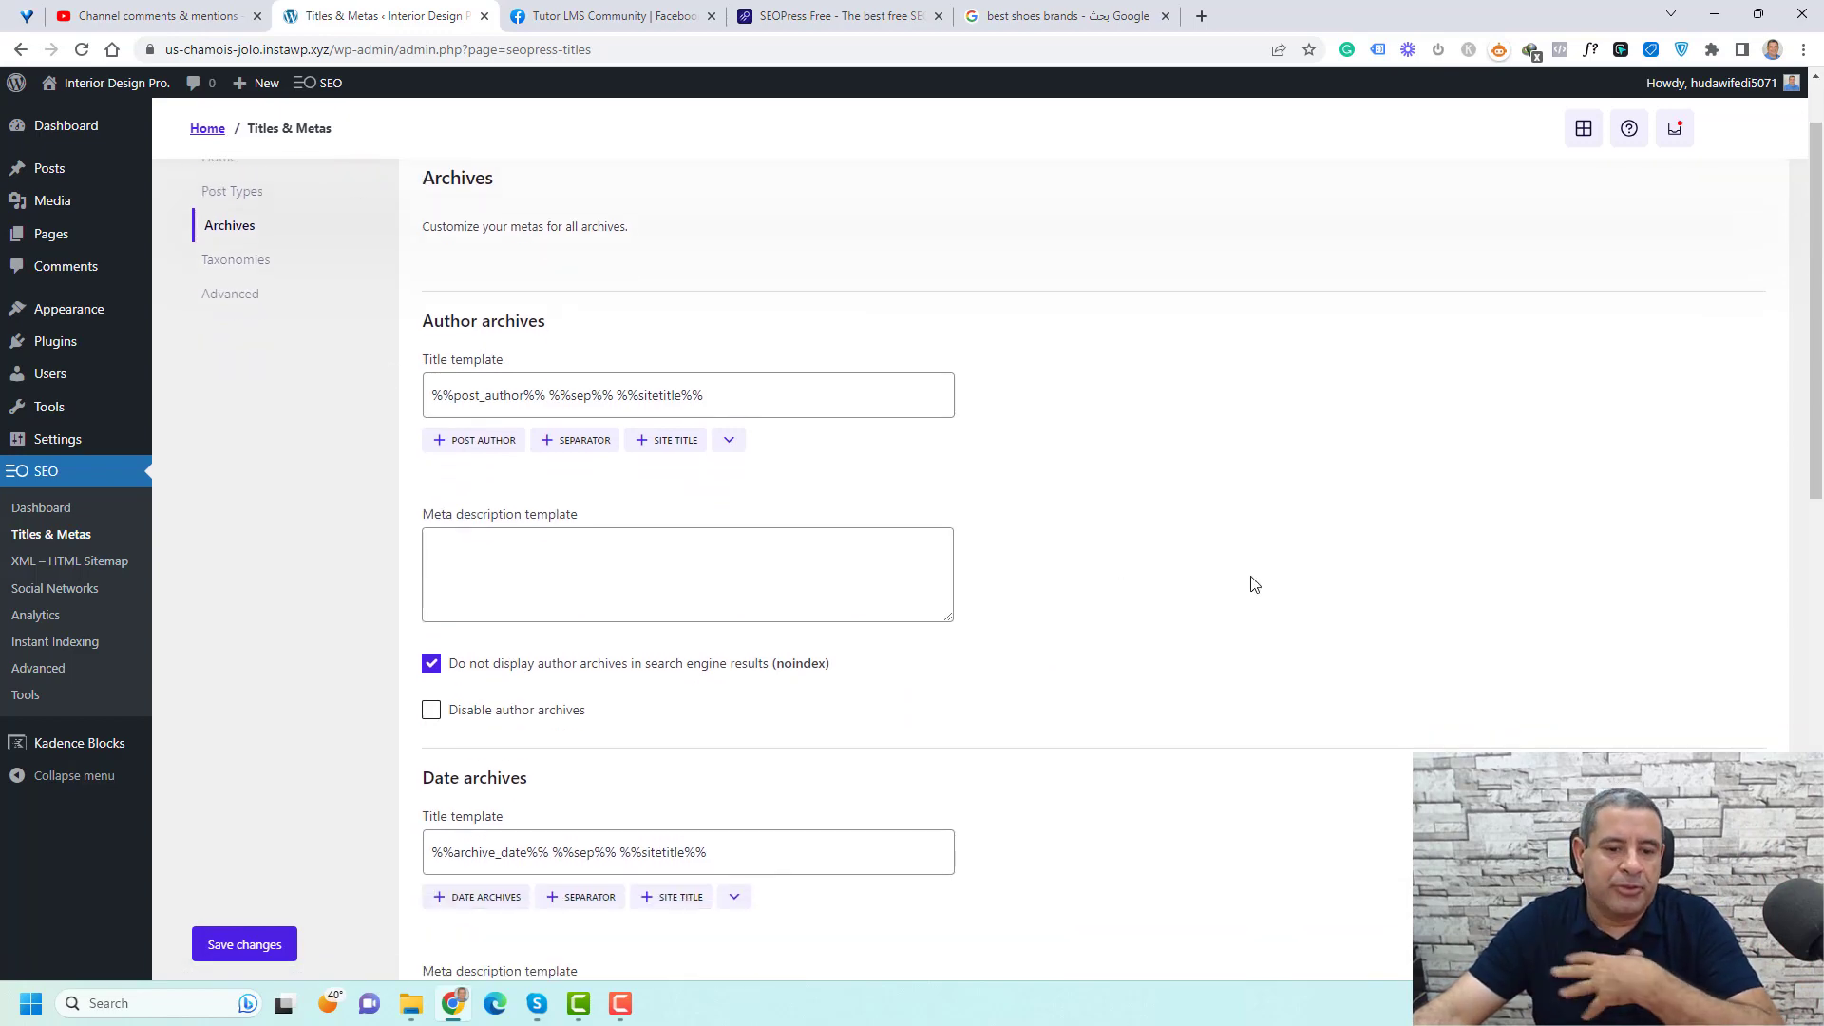
{"action": "scroll", "coordinate": [1252, 583], "scroll_direction": "down", "scroll_amount": 4}
{"action": "scroll", "coordinate": [920, 520], "scroll_direction": "down", "scroll_amount": 5}
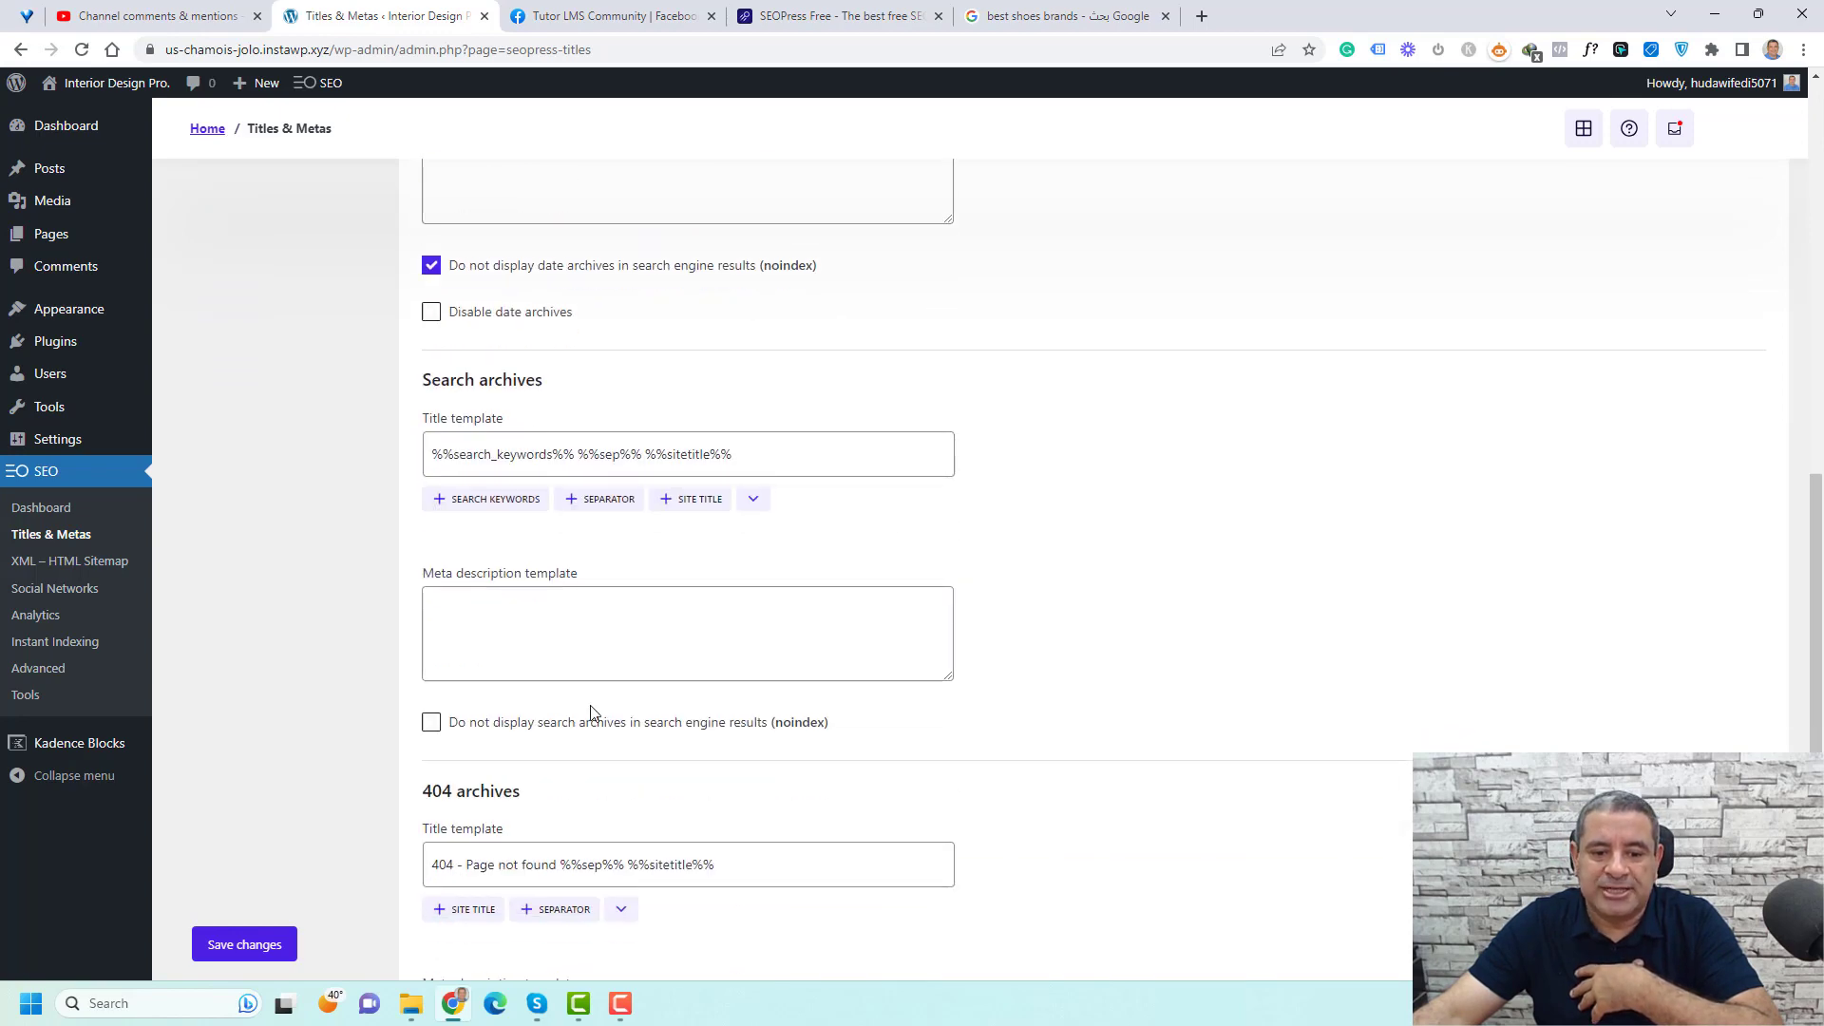
{"action": "scroll", "coordinate": [1233, 599], "scroll_direction": "up", "scroll_amount": 2}
{"action": "scroll", "coordinate": [1233, 599], "scroll_direction": "up", "scroll_amount": 8}
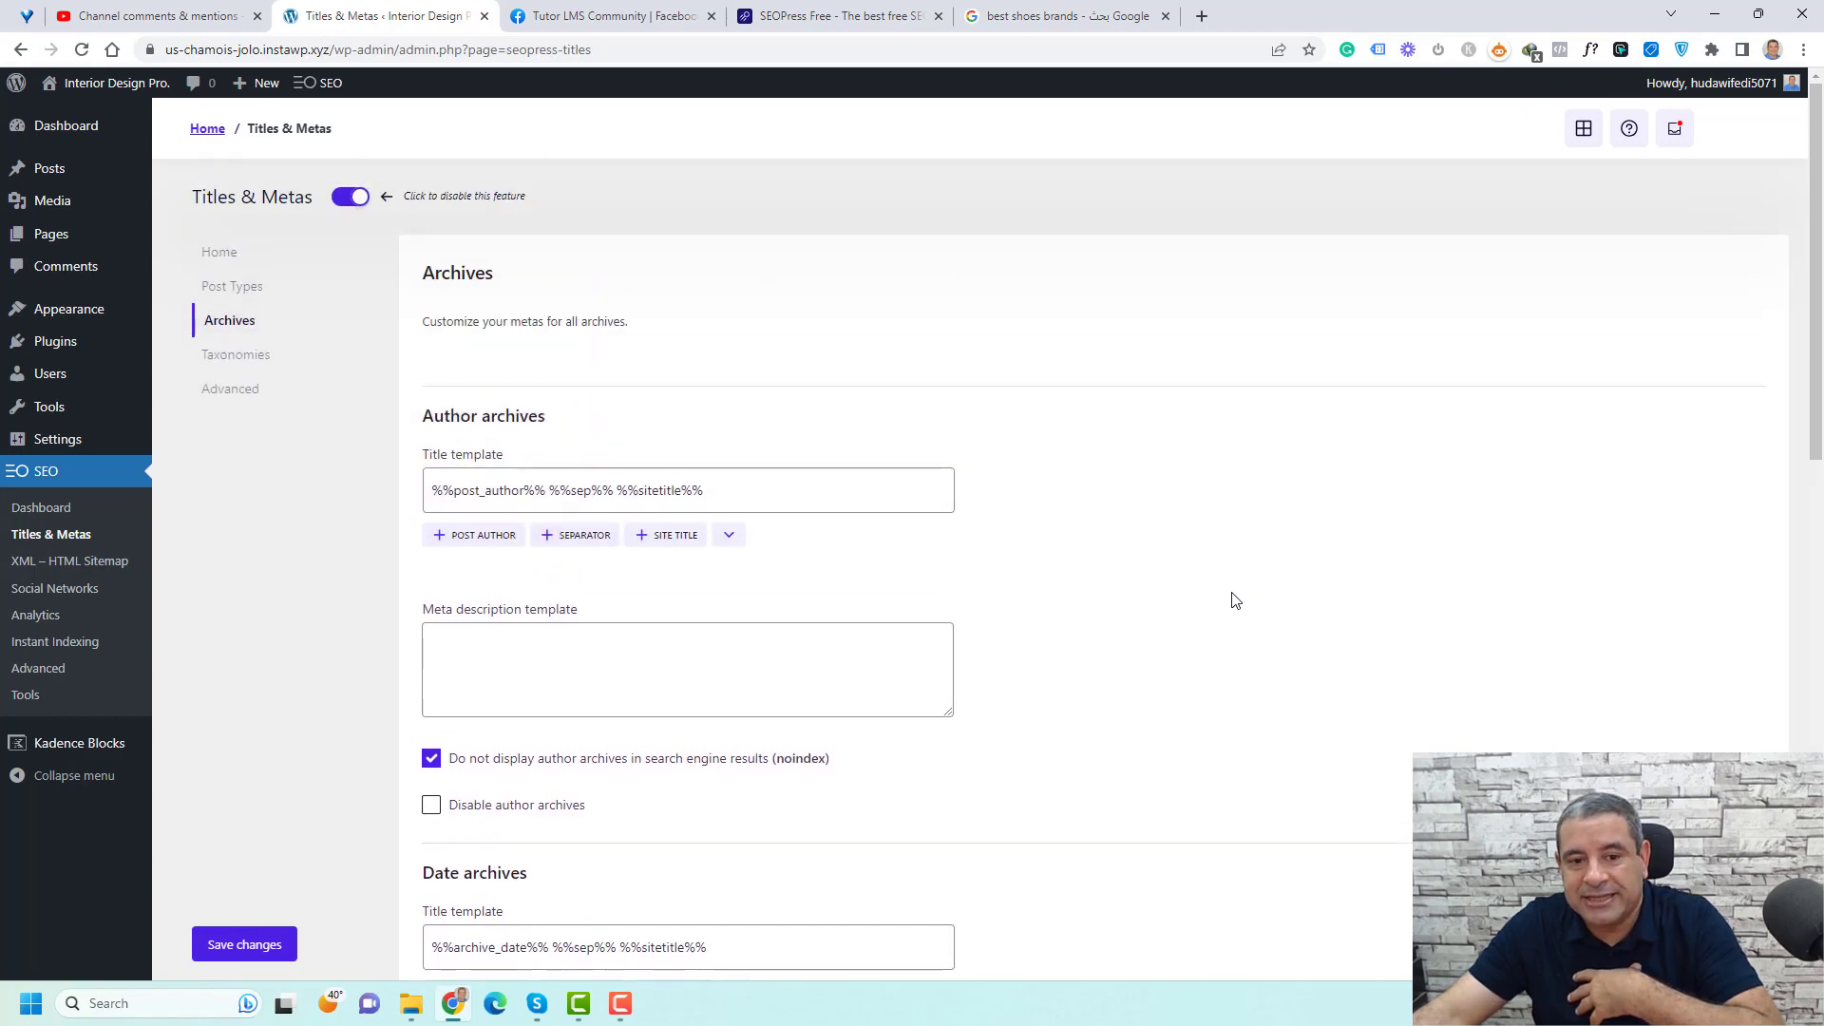
{"action": "scroll", "coordinate": [461, 442], "scroll_direction": "down", "scroll_amount": 4}
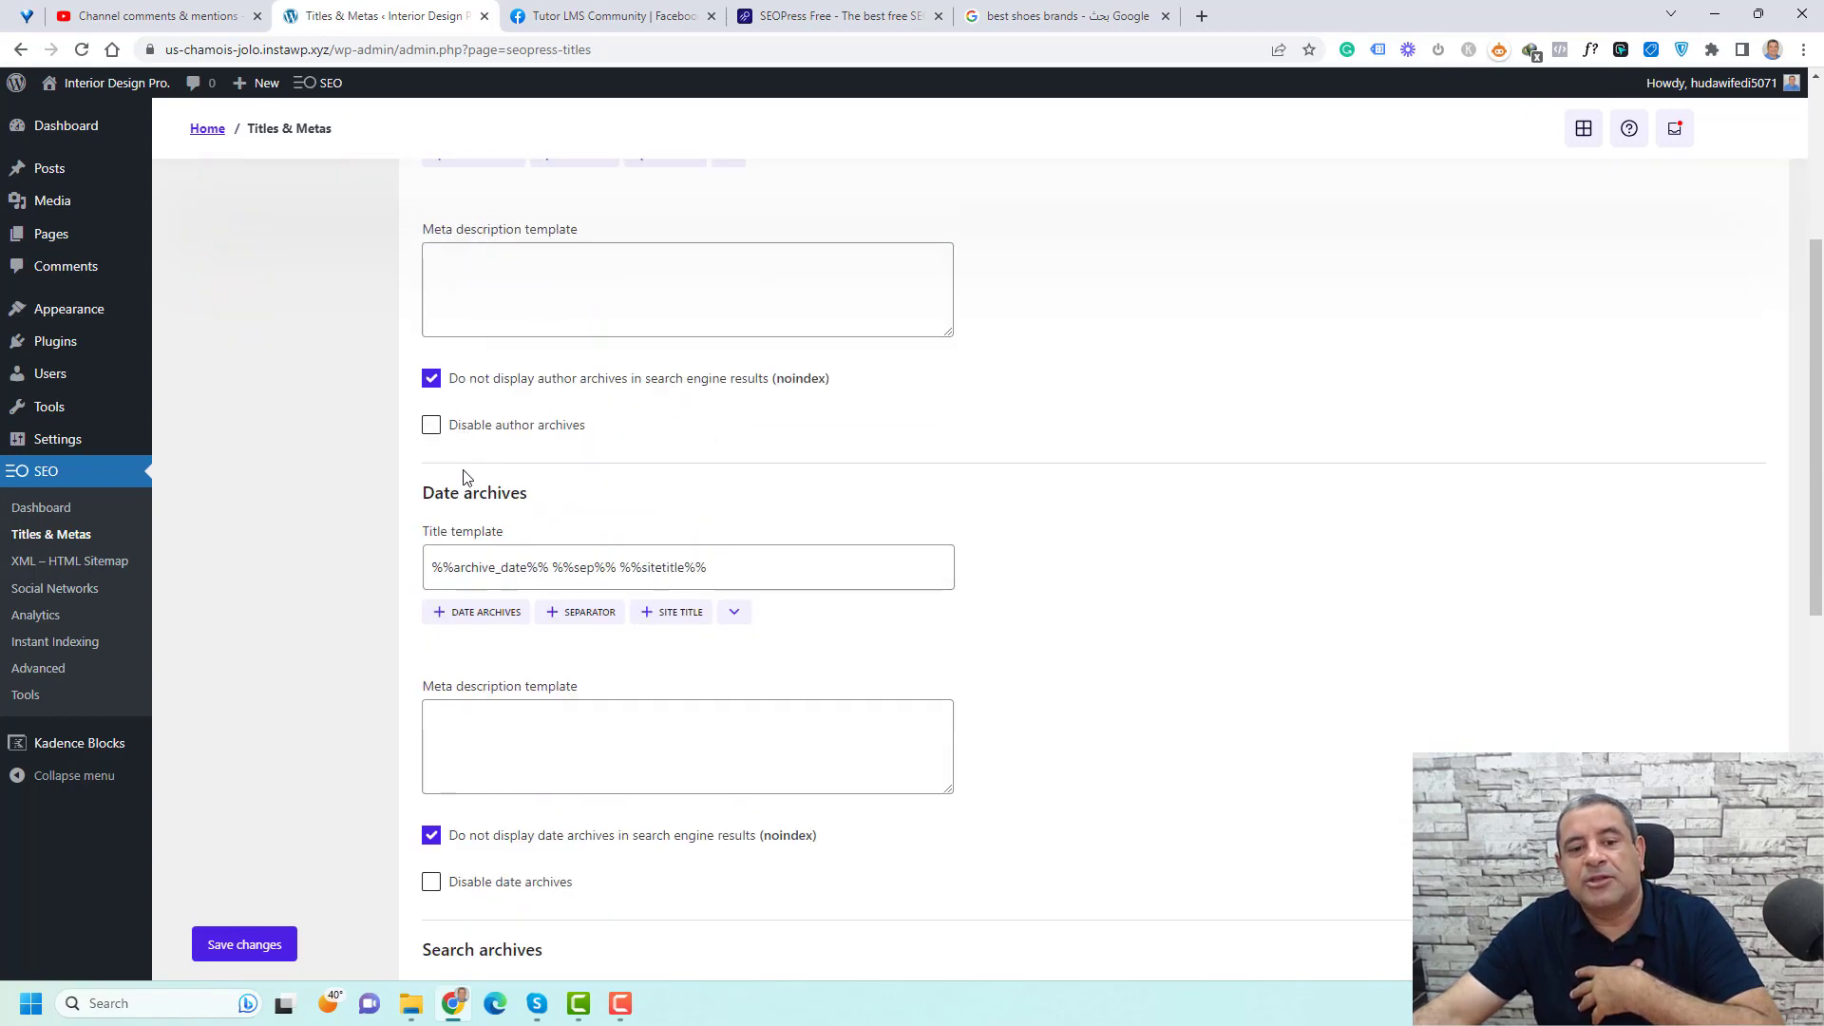
{"action": "scroll", "coordinate": [1185, 508], "scroll_direction": "up", "scroll_amount": 4}
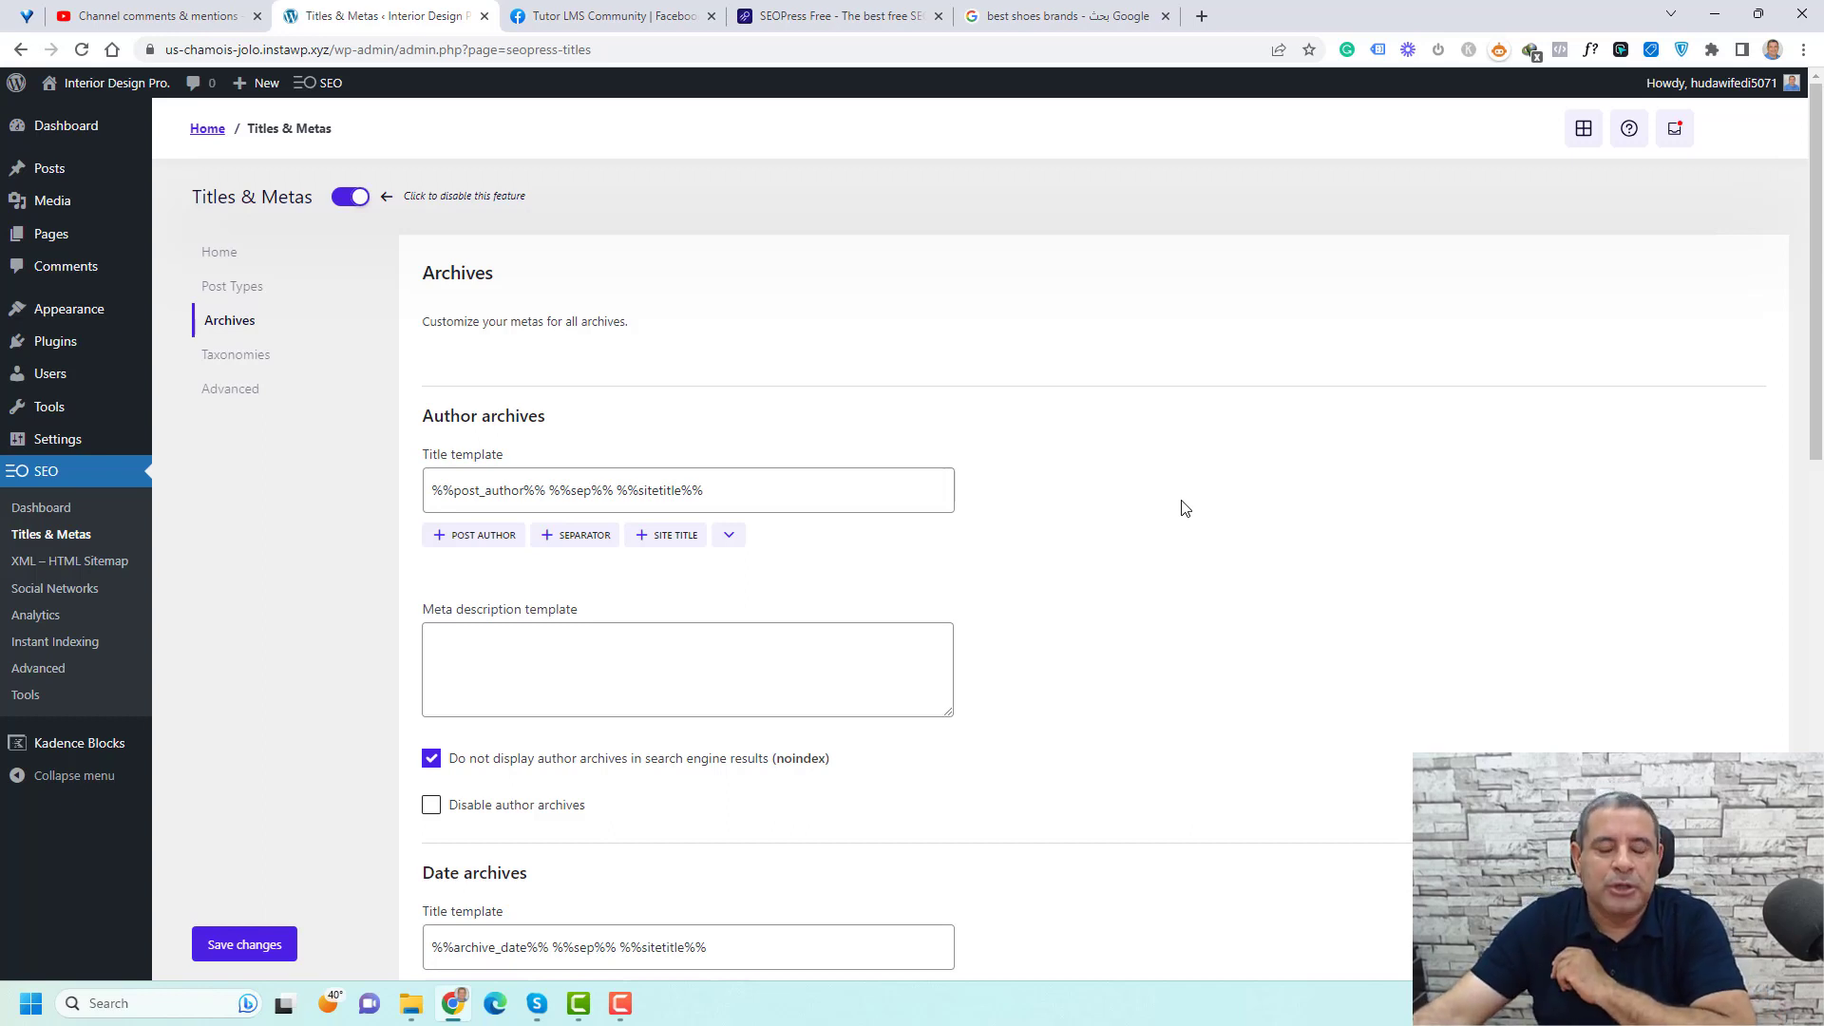
Review the Taxonomies title and meta description settings for Categories and Tags
{"action": "left_click", "coordinate": [214, 356]}
{"action": "scroll", "coordinate": [1095, 573], "scroll_direction": "down", "scroll_amount": 3}
{"action": "scroll", "coordinate": [1096, 574], "scroll_direction": "up", "scroll_amount": 3}
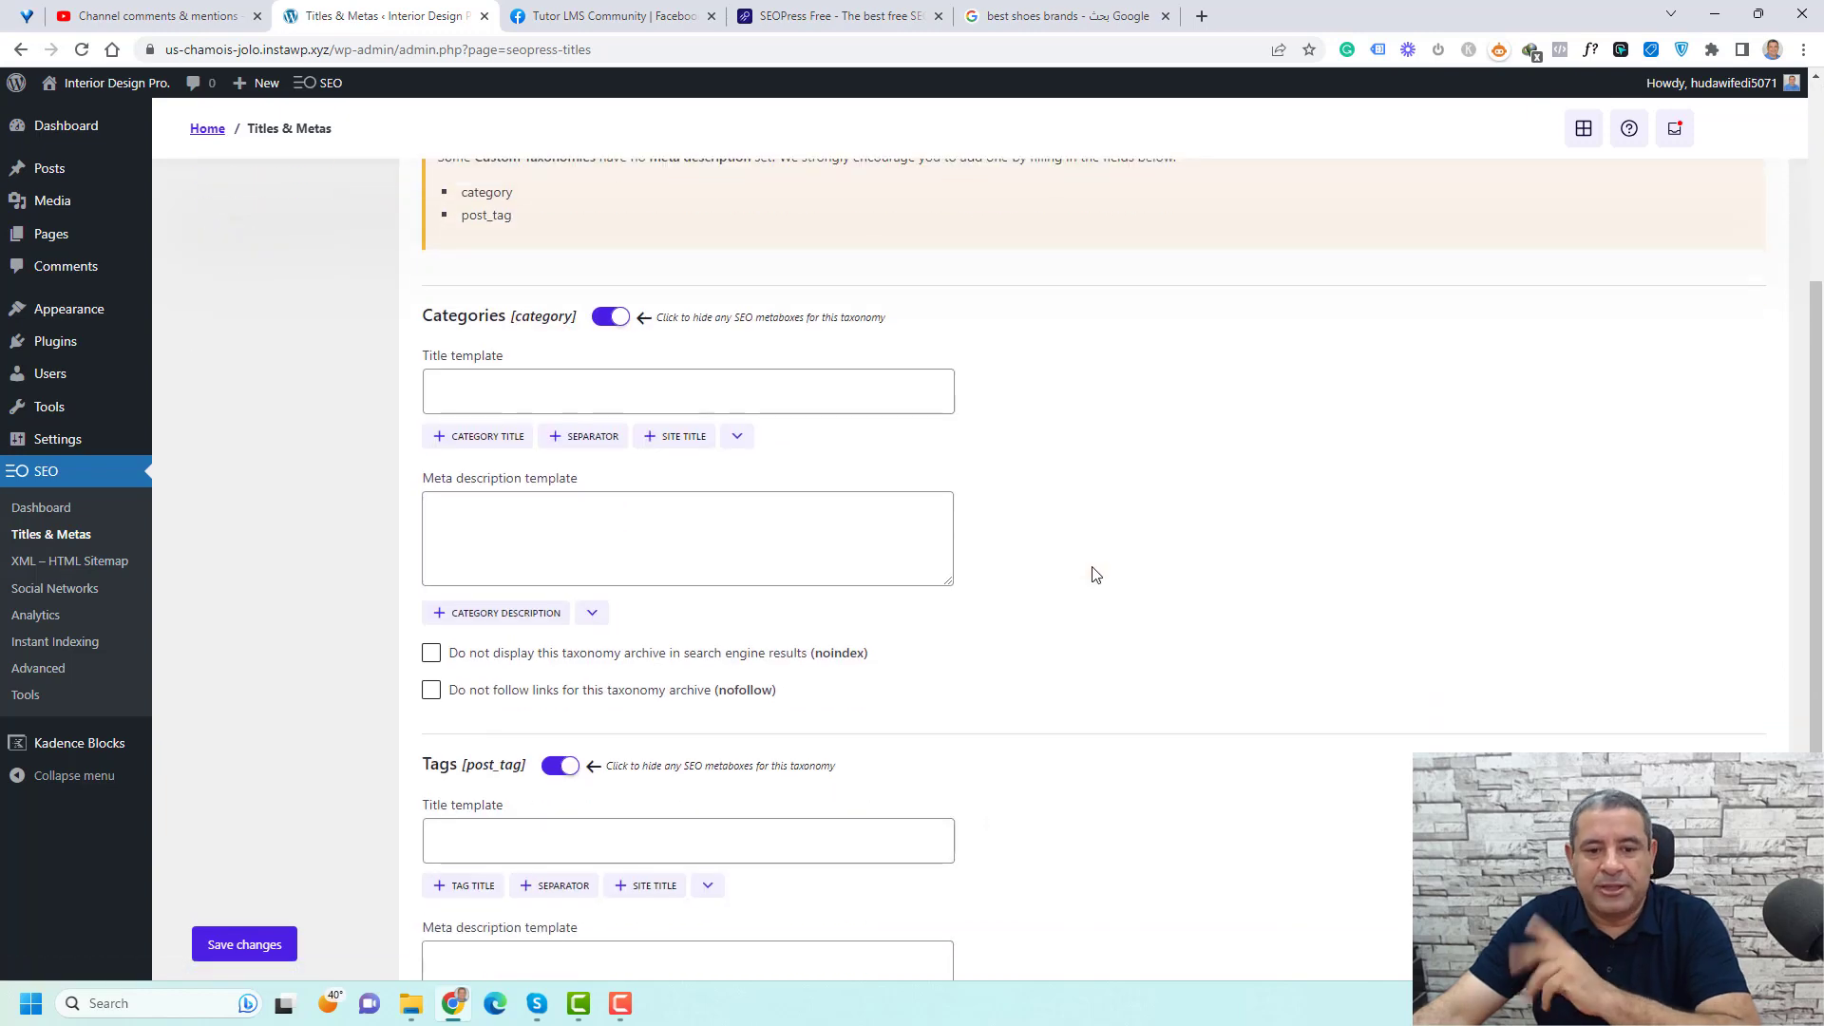
Enable the "noindex" meta robots option for all paginated archive pages in the Advanced Titles & Metas settings
{"action": "left_click", "coordinate": [290, 389]}
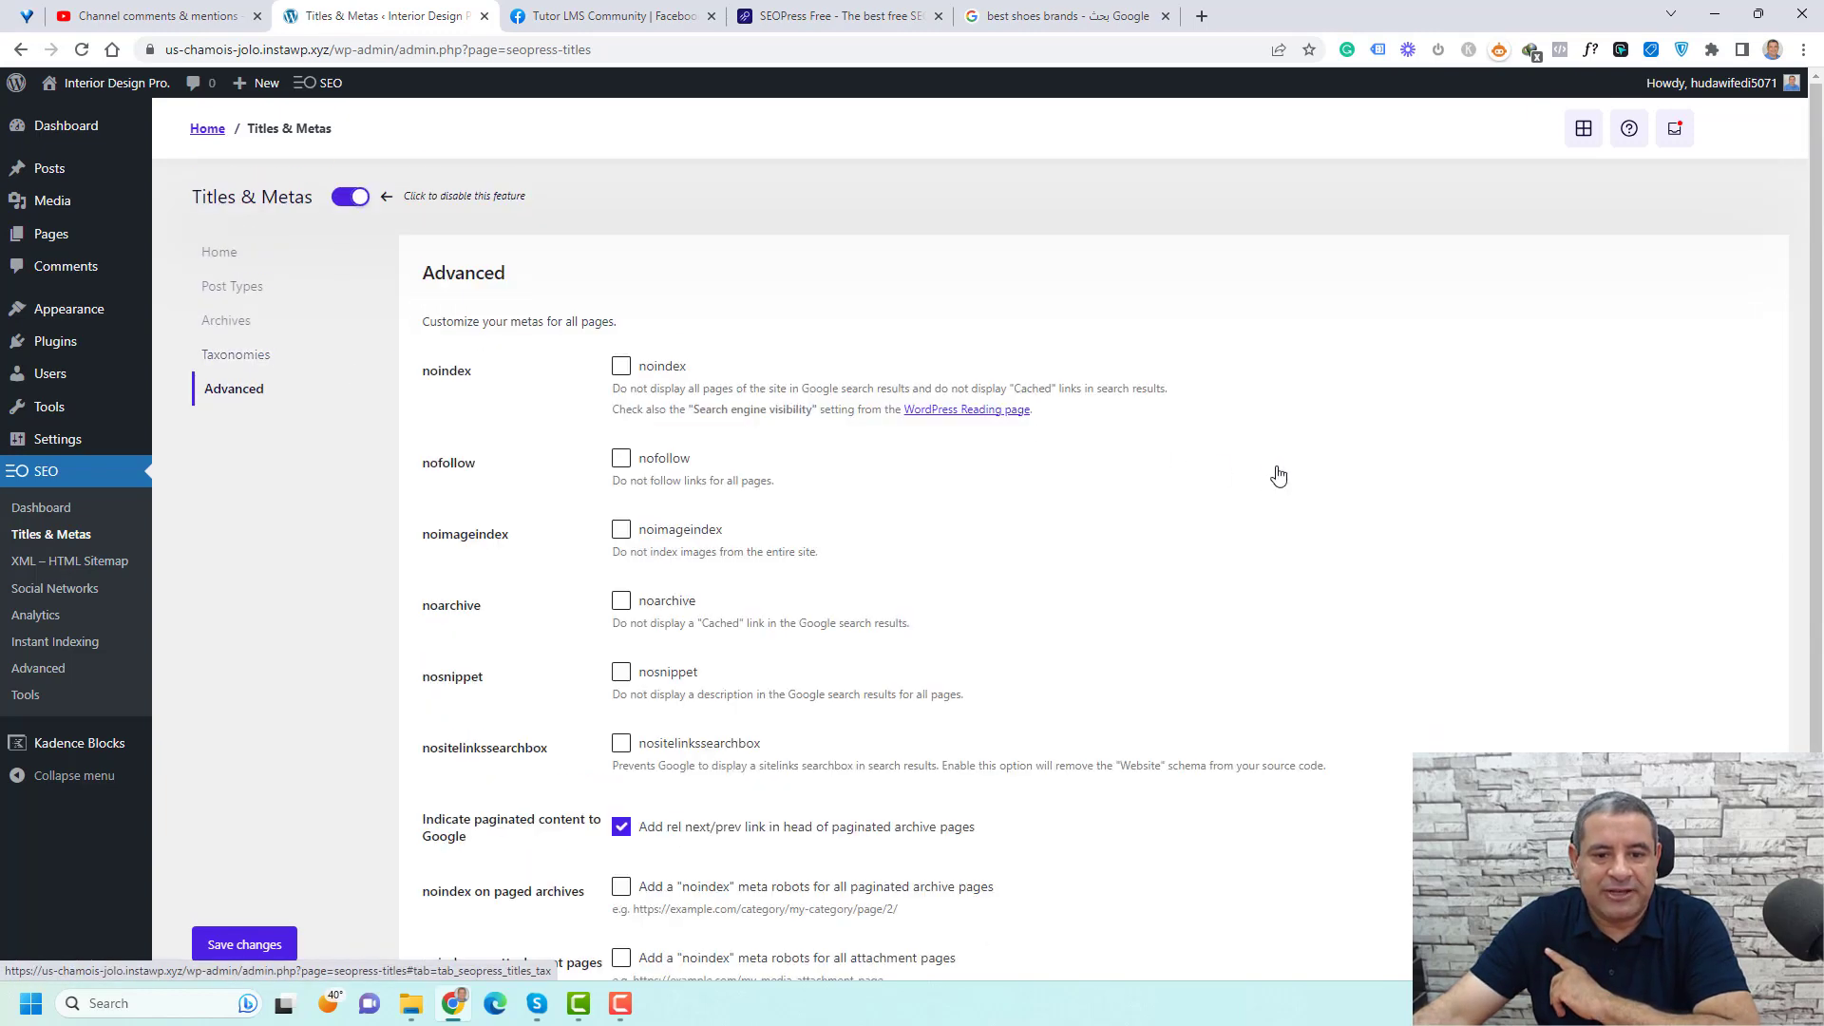
{"action": "scroll", "coordinate": [1311, 470], "scroll_direction": "down", "scroll_amount": 2}
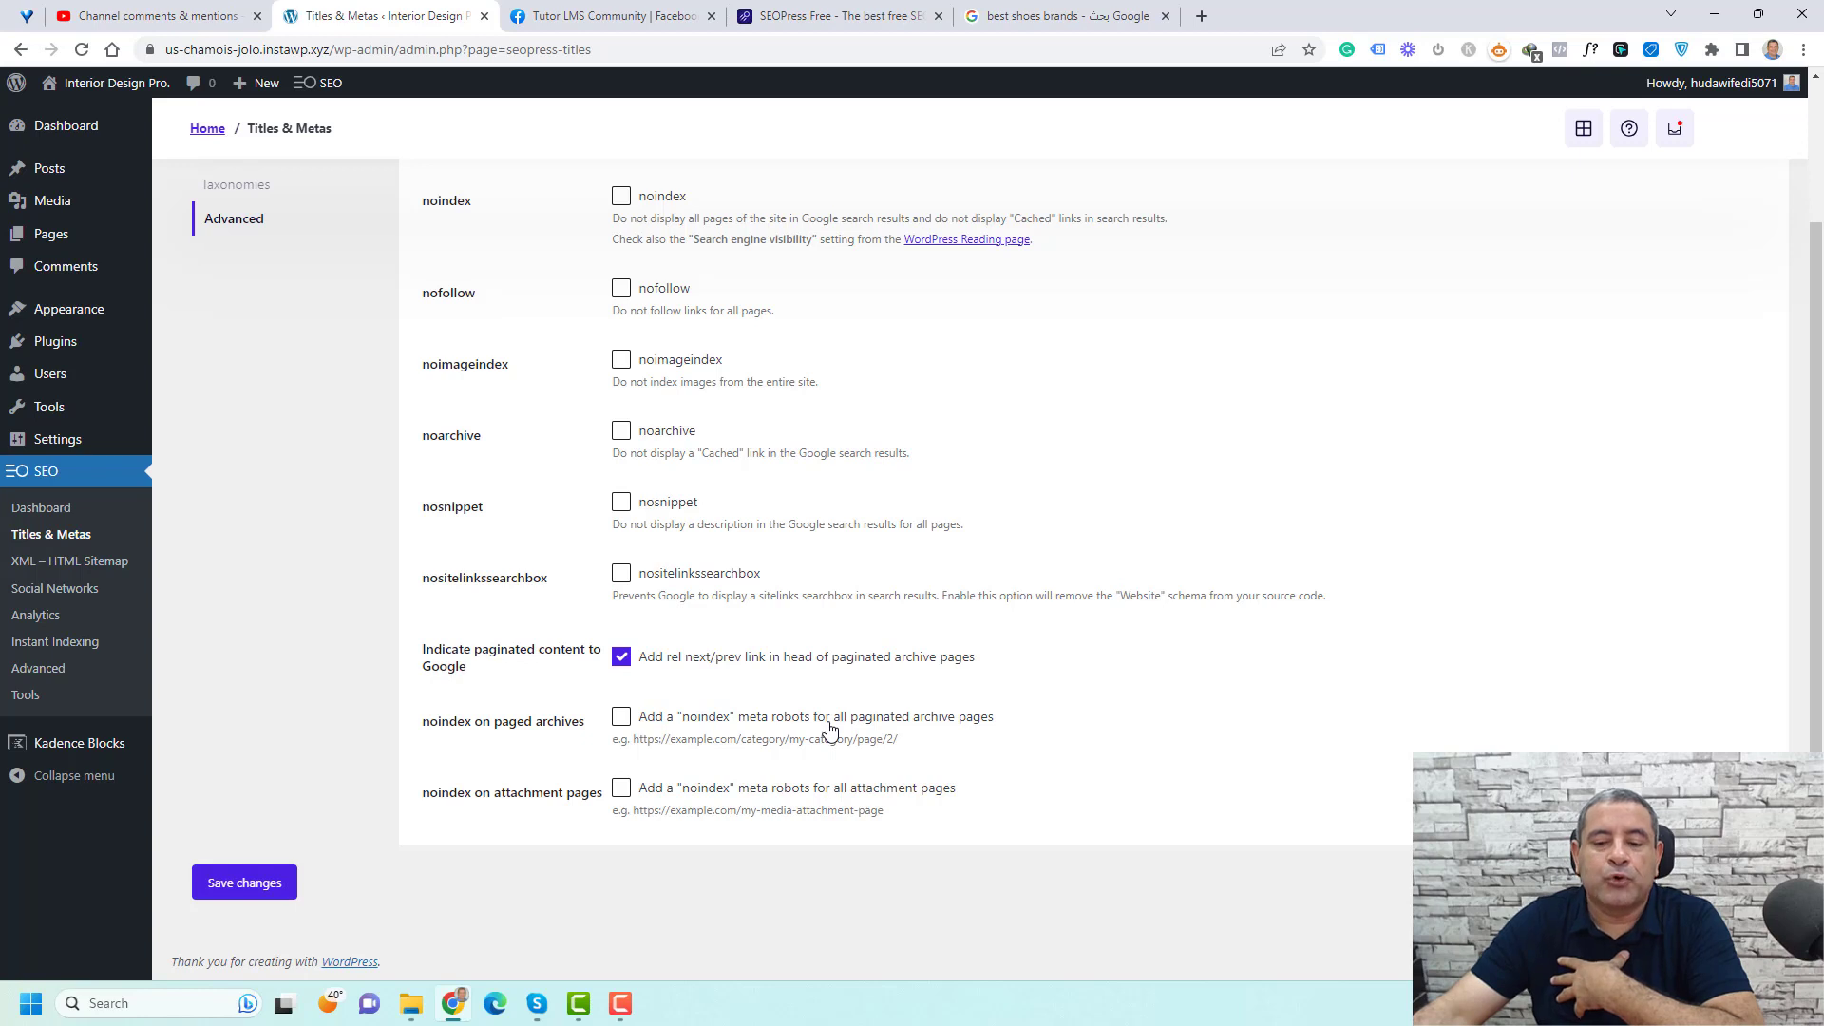
{"action": "left_click", "coordinate": [621, 717]}
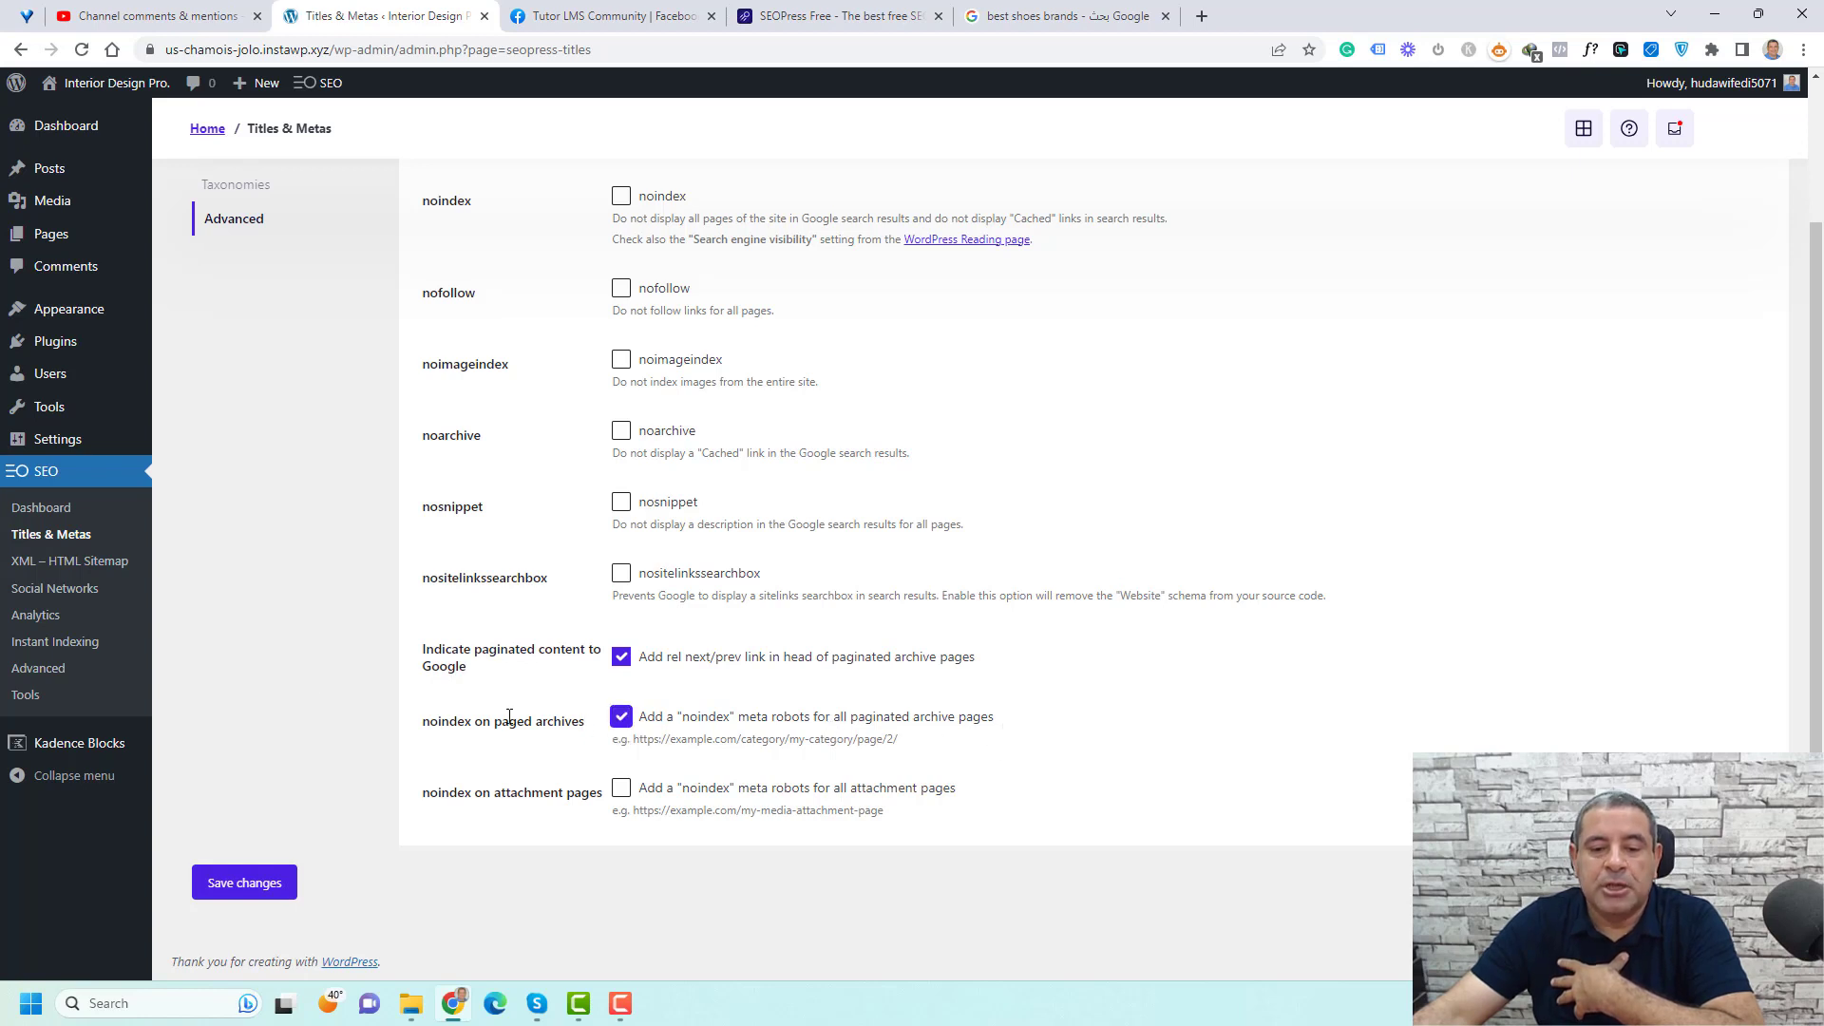
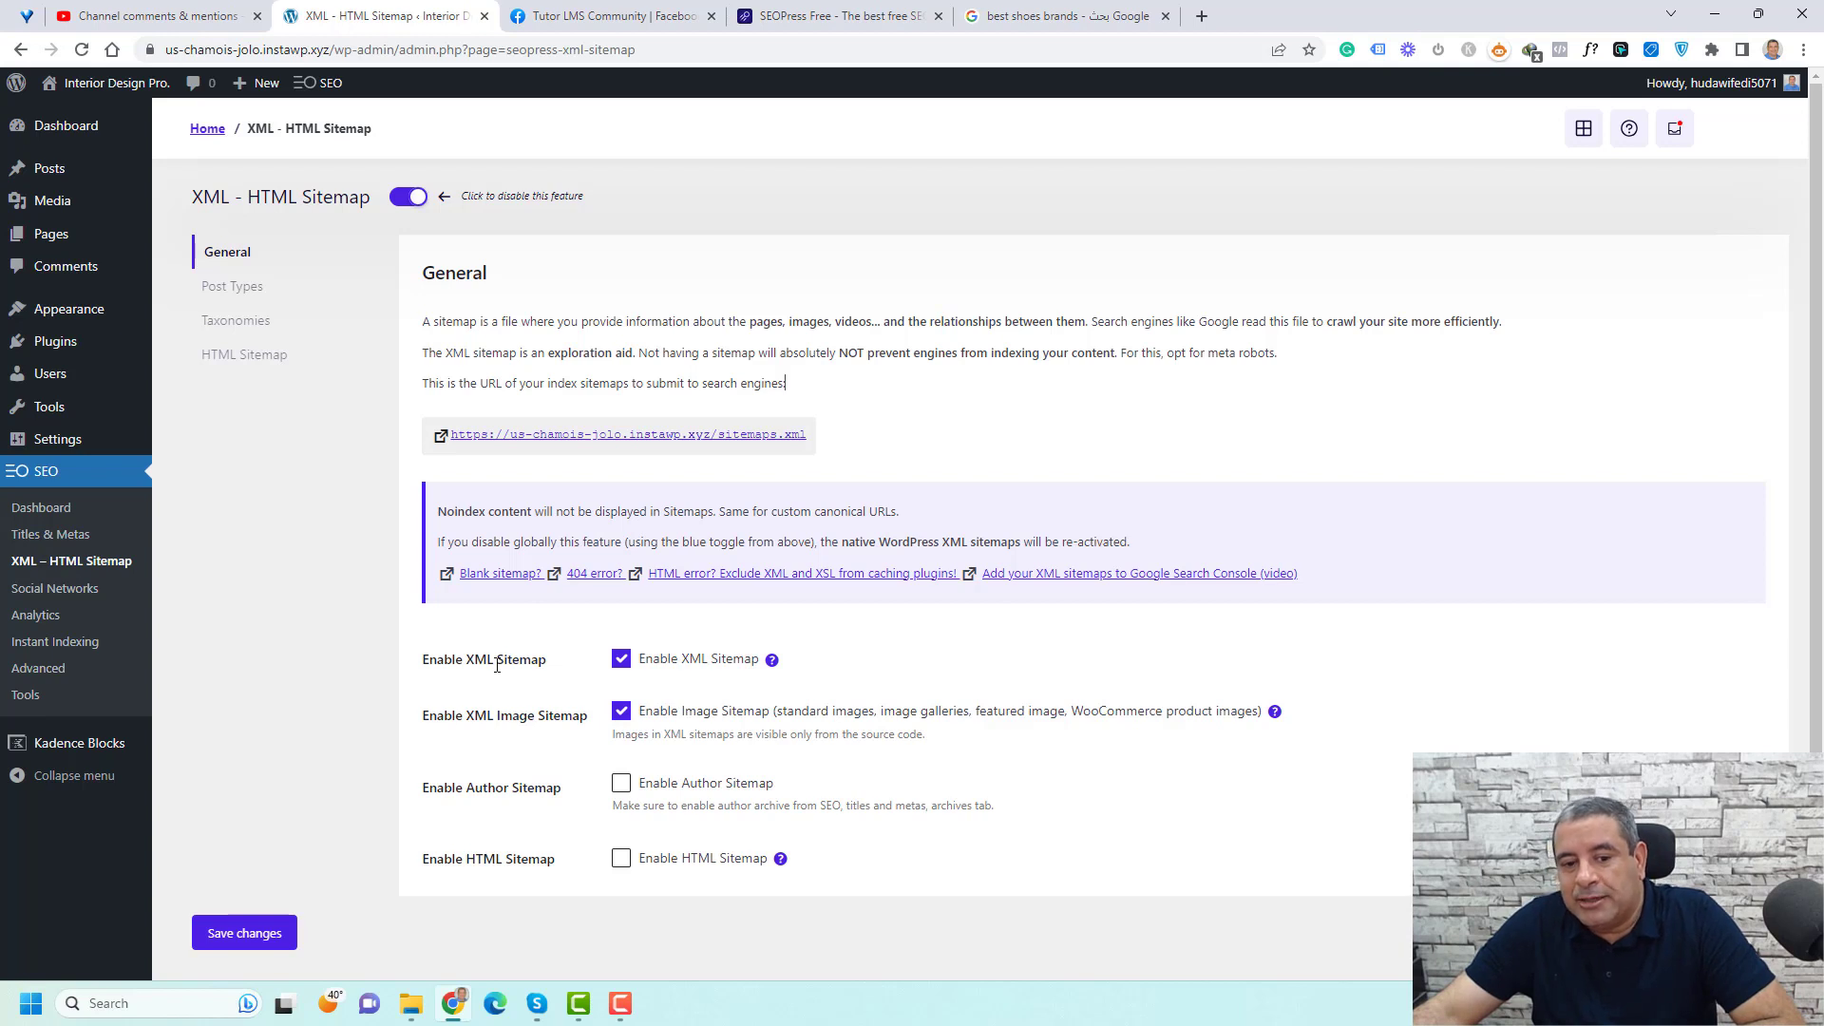
Review the general XML - HTML Sitemap options and the post types included in the sitemap
{"action": "scroll", "coordinate": [676, 664], "scroll_direction": "down", "scroll_amount": 1}
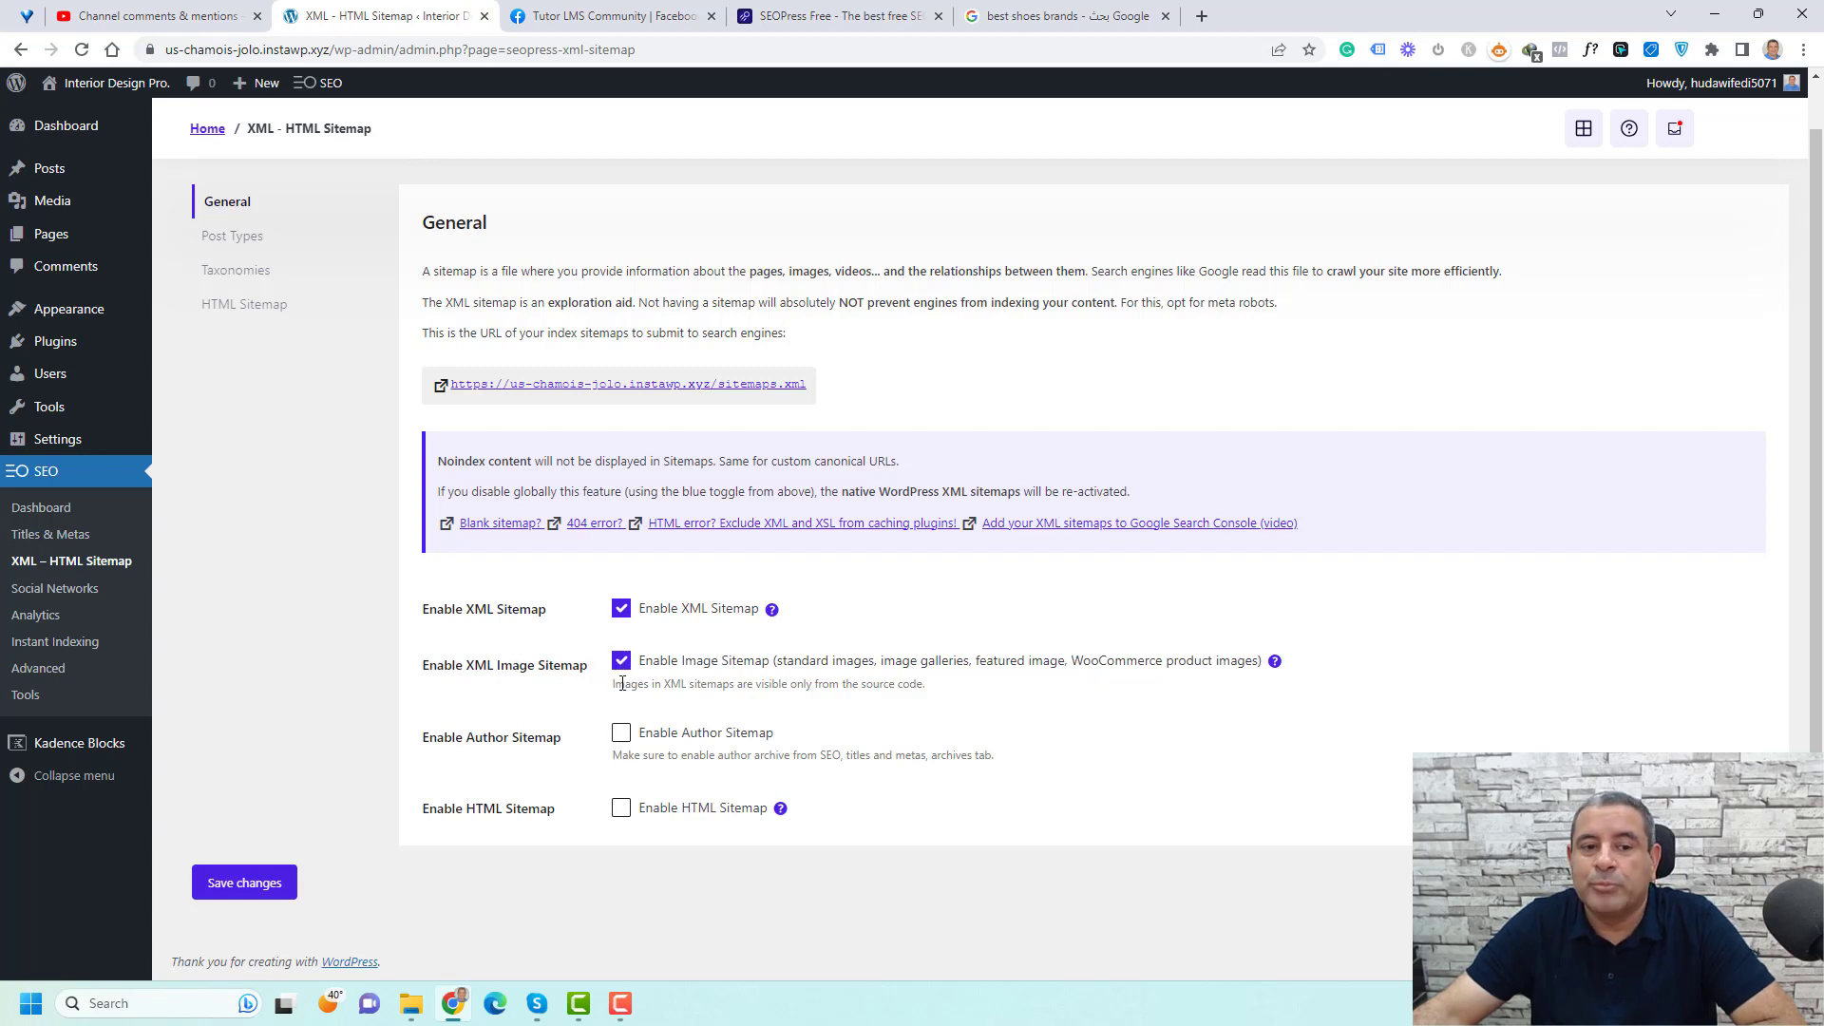
{"action": "scroll", "coordinate": [428, 551], "scroll_direction": "up", "scroll_amount": 1}
{"action": "left_click", "coordinate": [235, 292]}
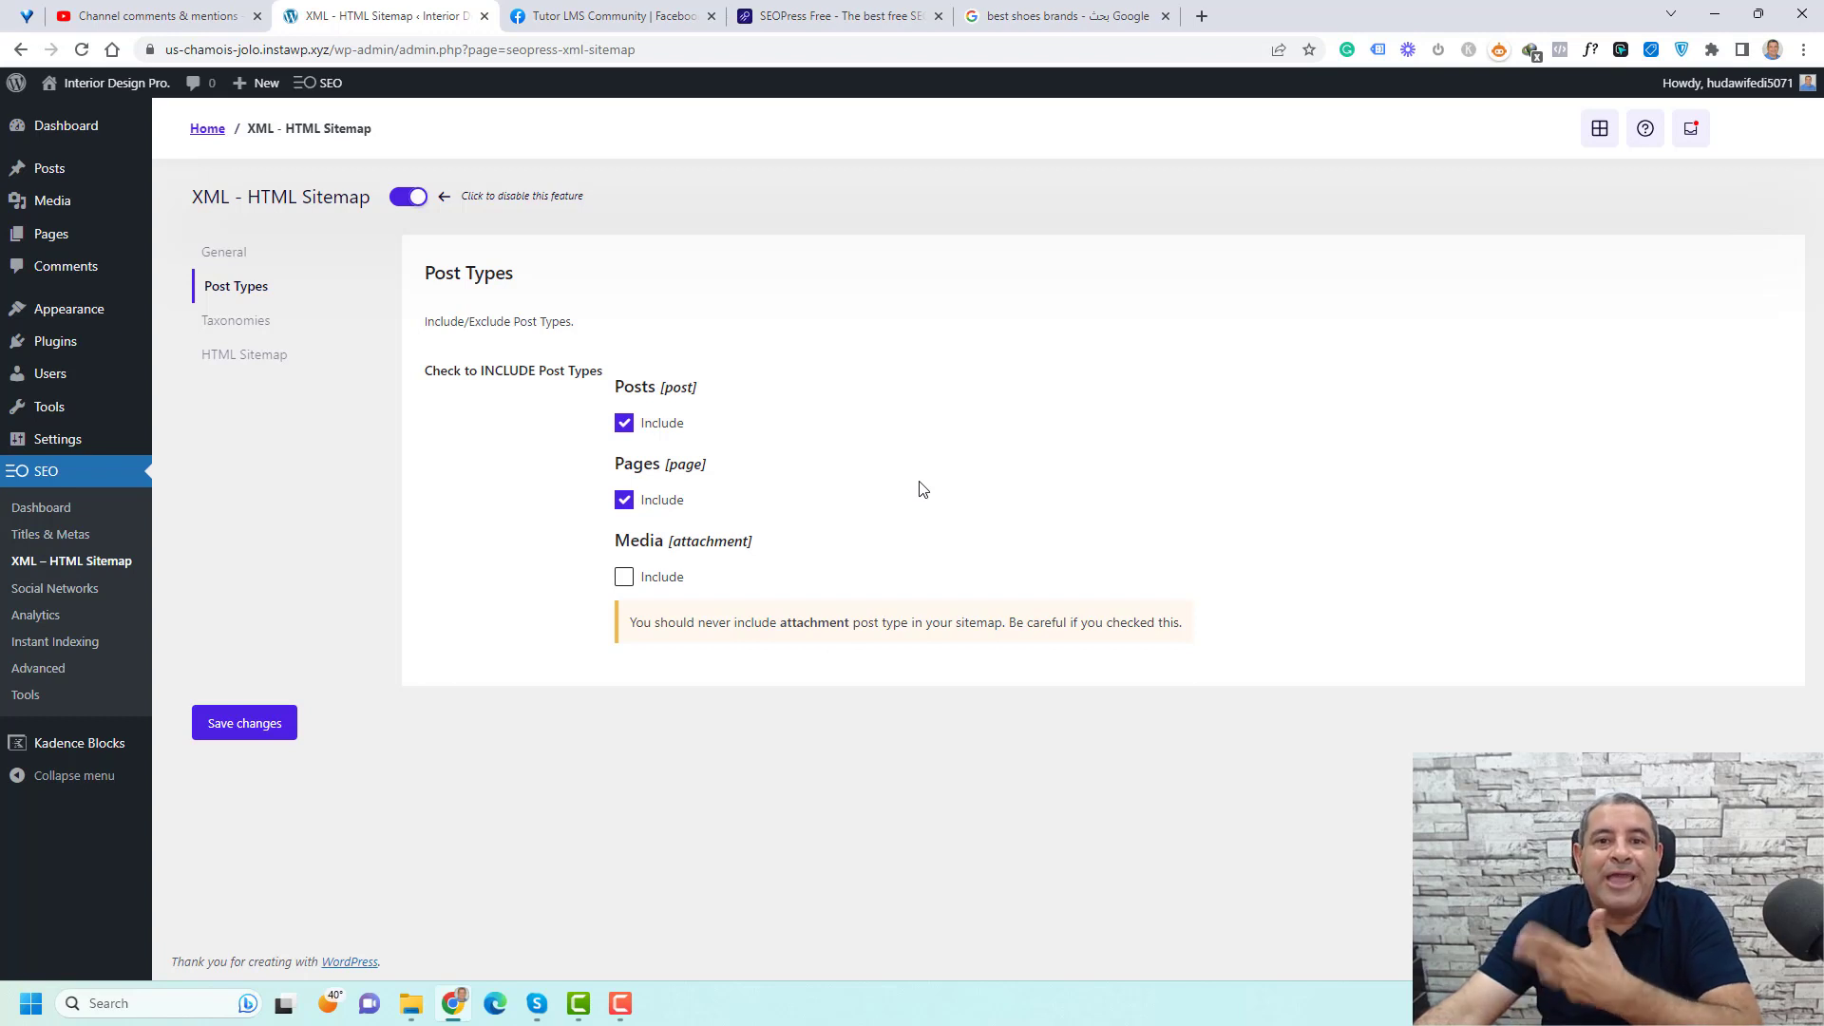
Include the Tags taxonomy in the XML sitemap and exclude it again
{"action": "left_click", "coordinate": [228, 323]}
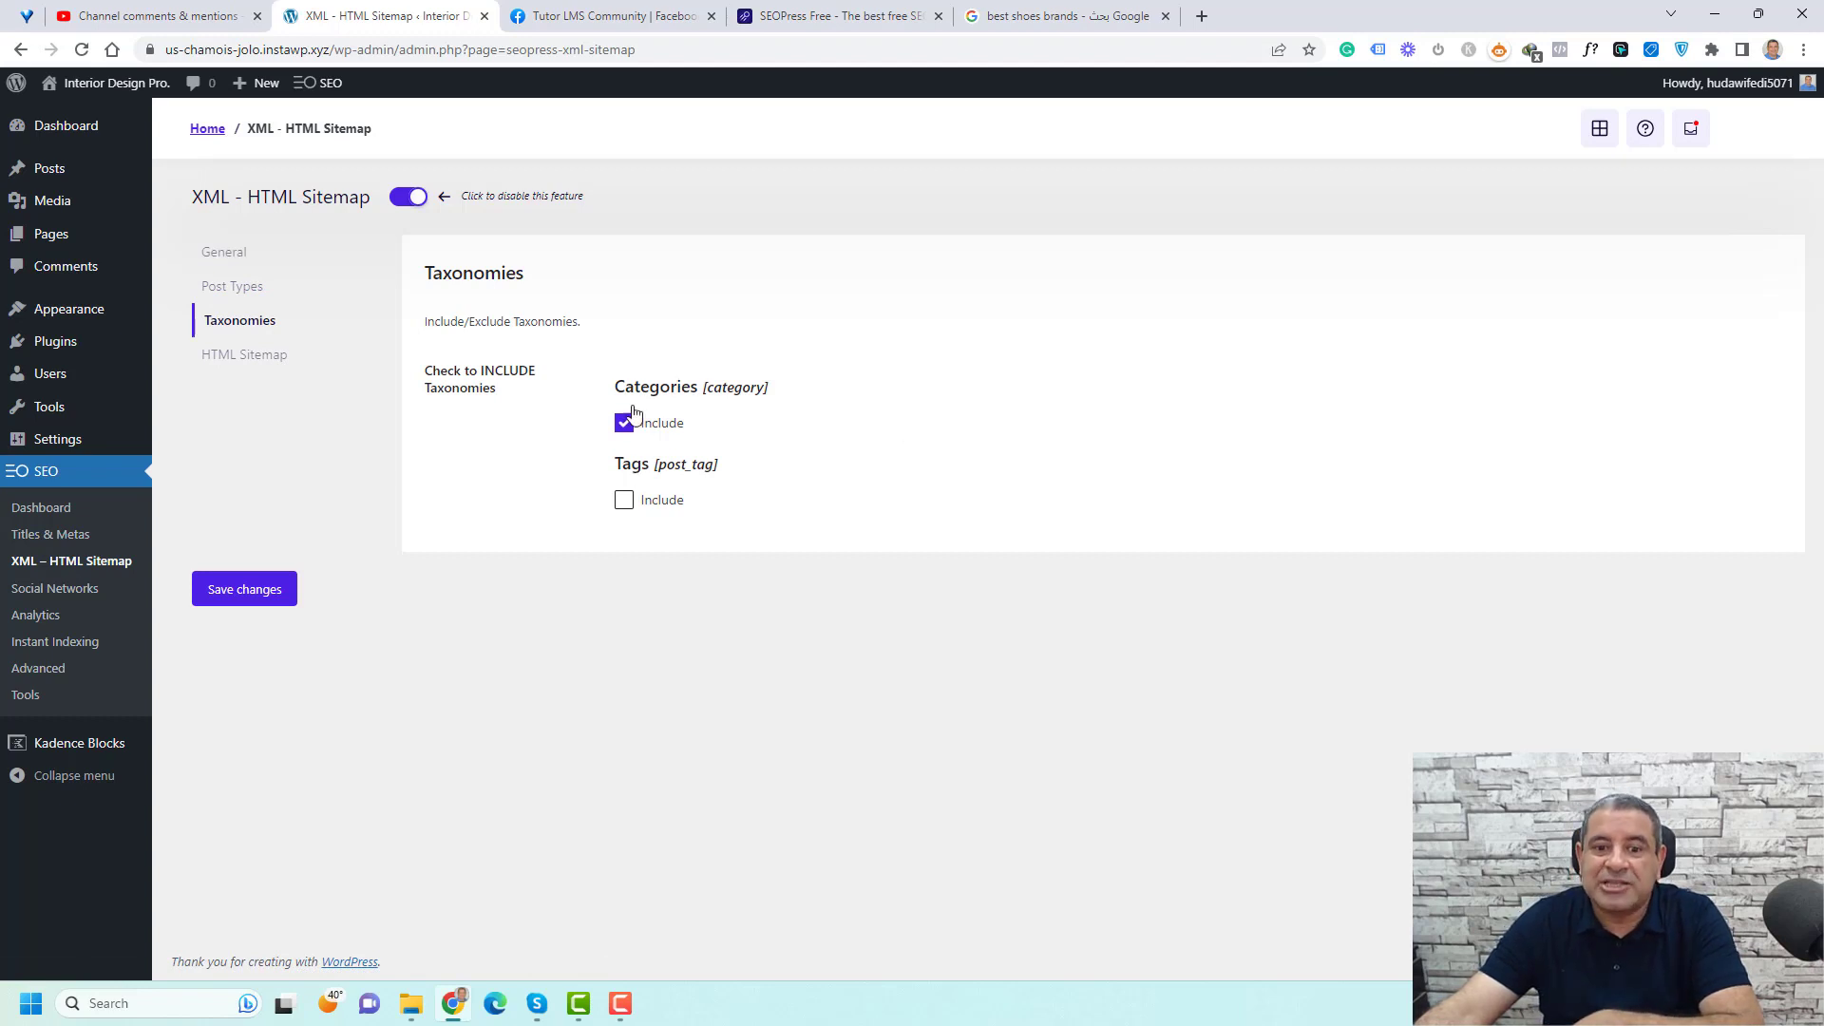
{"action": "left_click", "coordinate": [622, 503]}
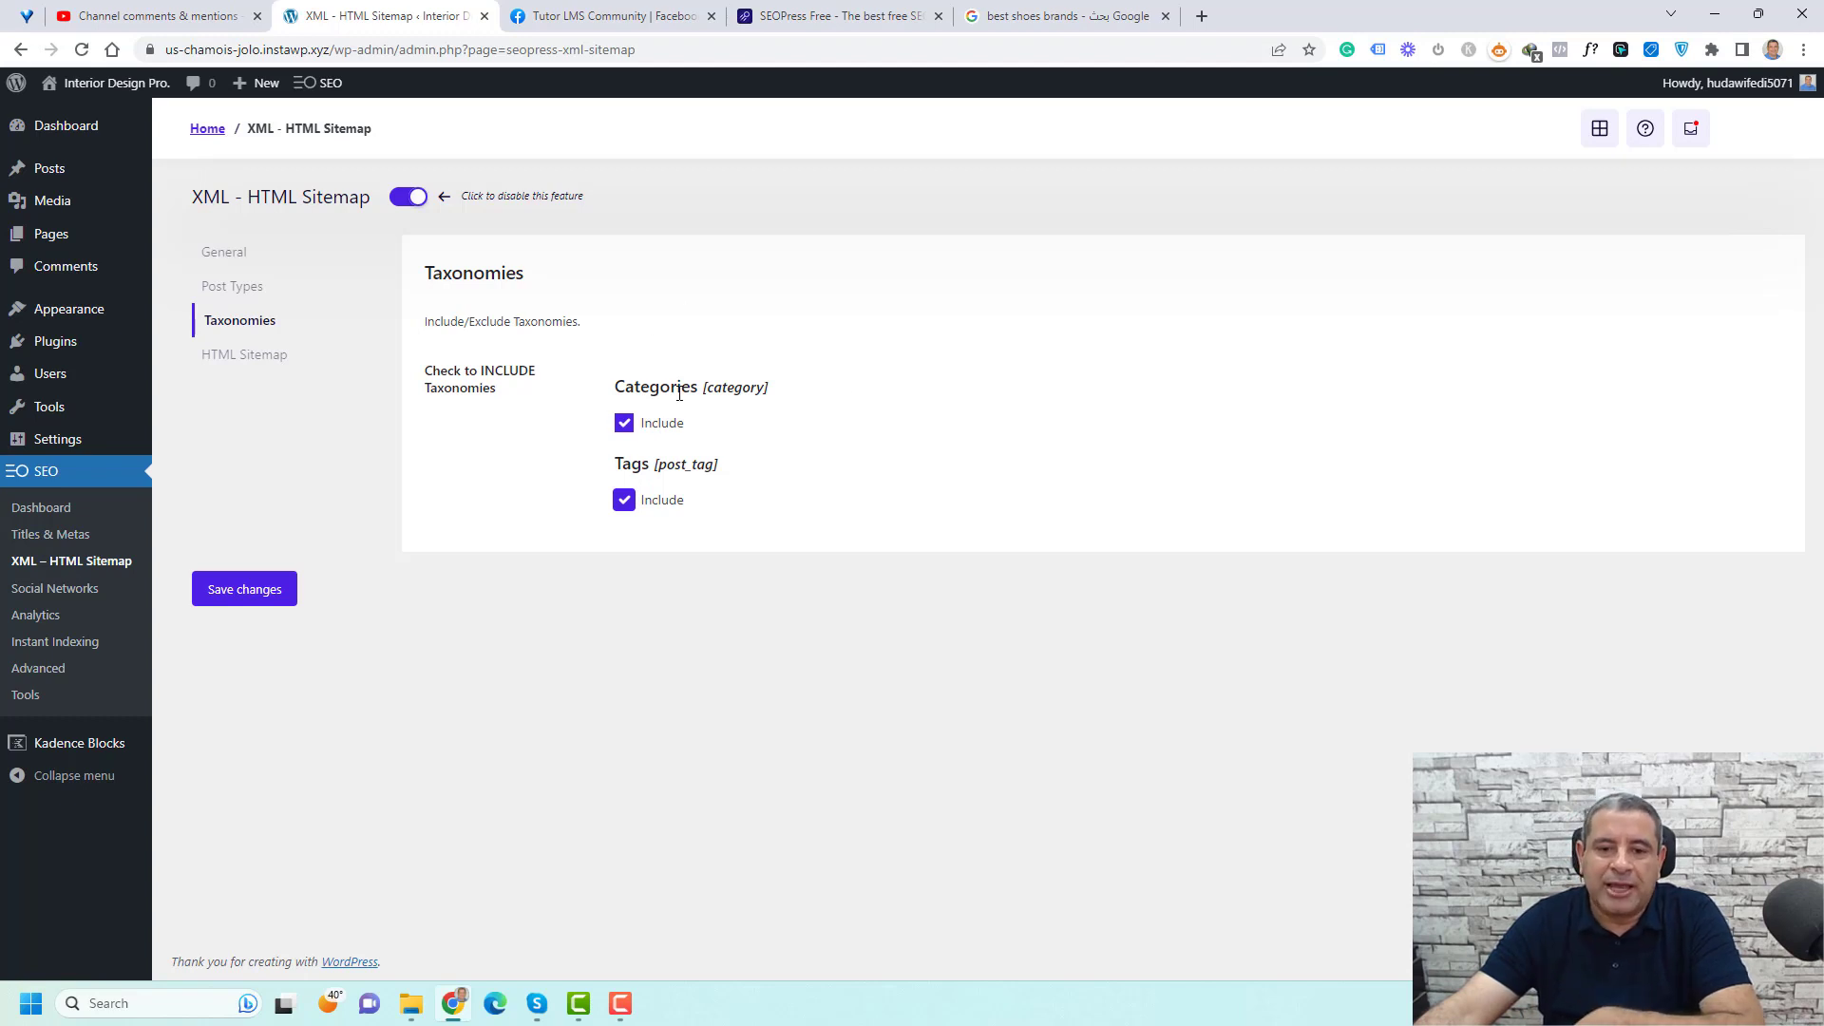
{"action": "left_click", "coordinate": [625, 503]}
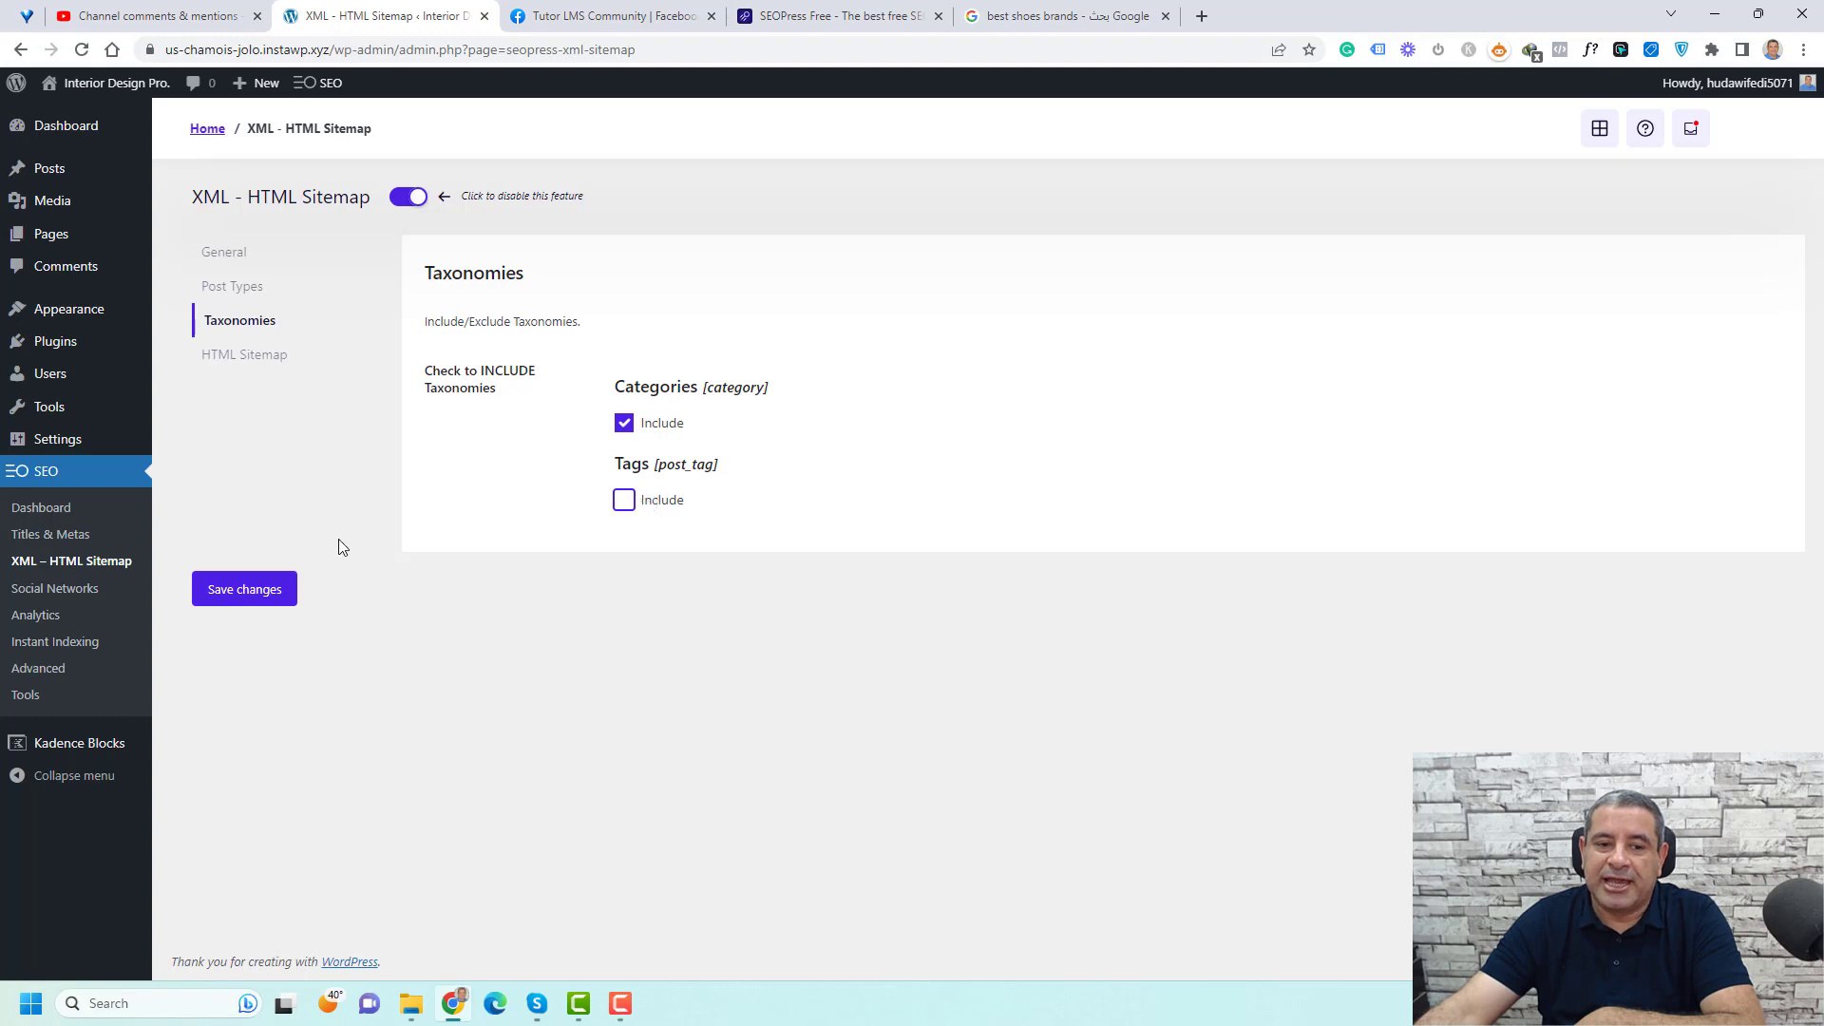
Save the sitemap settings and copy the [seopress_html_sitemap] shortcode from the HTML Sitemap instructions
{"action": "left_click", "coordinate": [276, 592]}
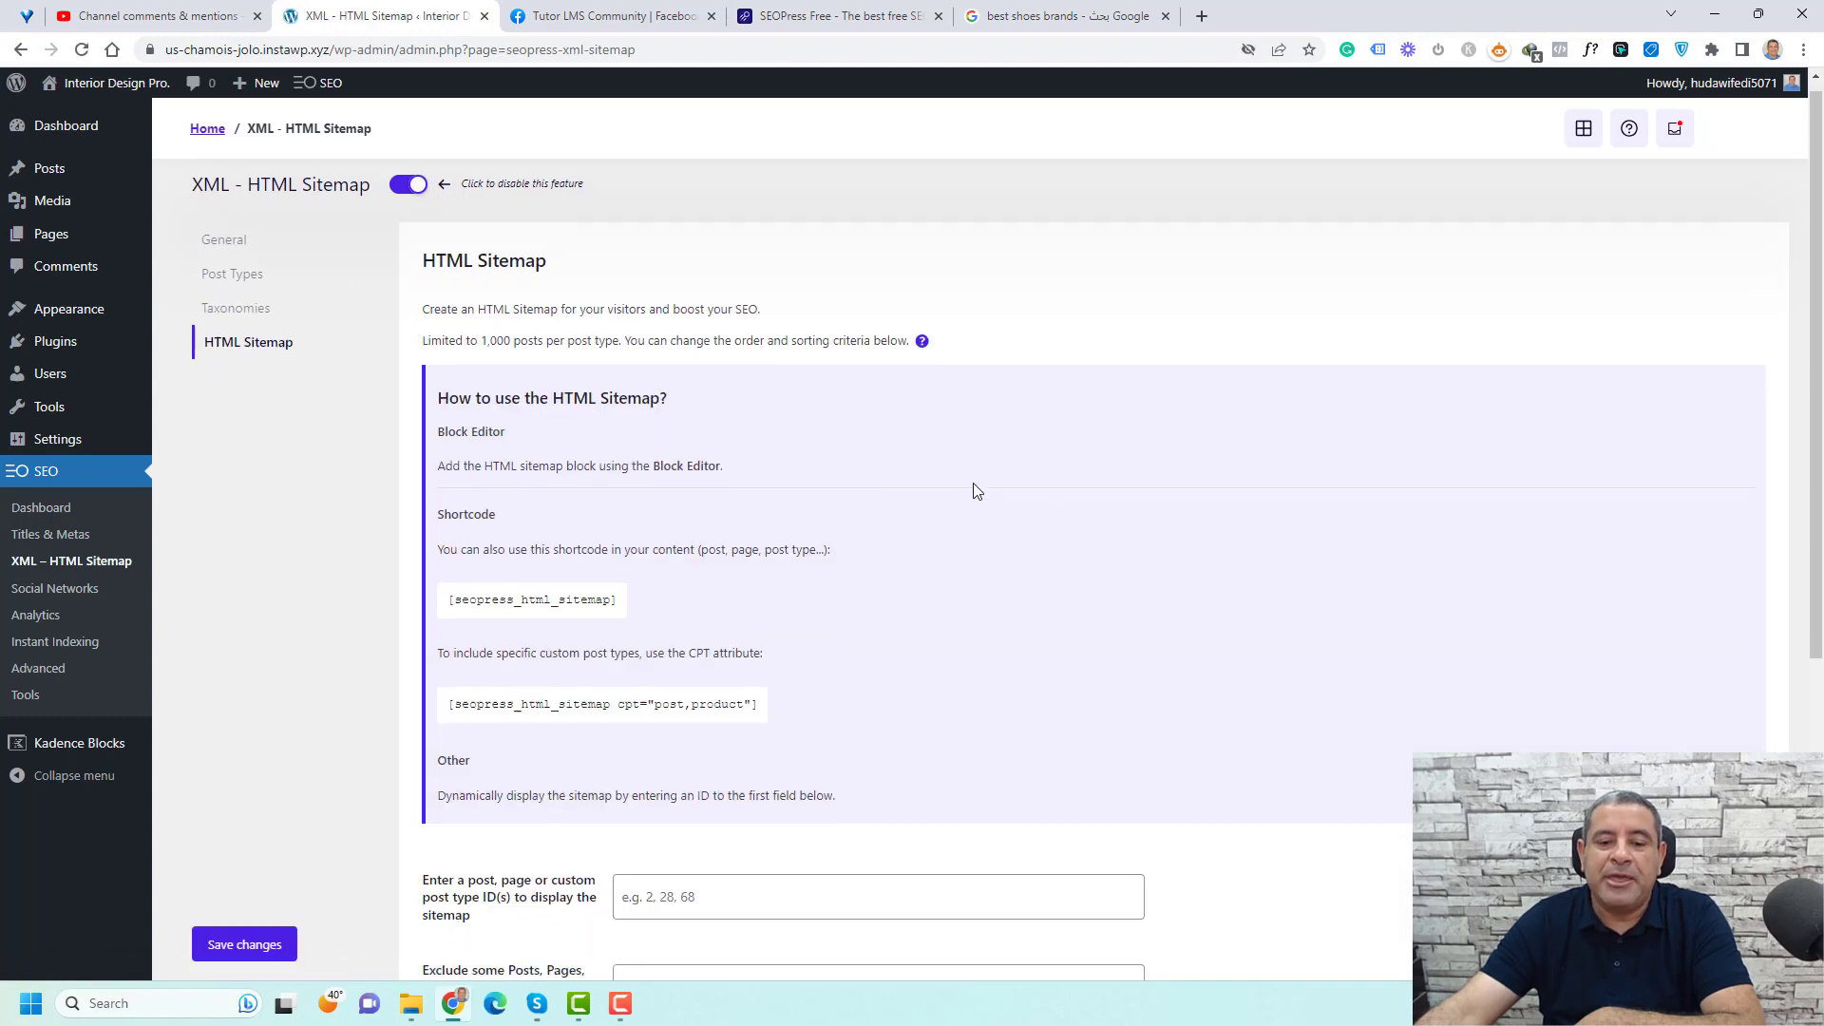
{"action": "scroll", "coordinate": [975, 490], "scroll_direction": "down", "scroll_amount": 2}
{"action": "triple_click", "coordinate": [559, 424]}
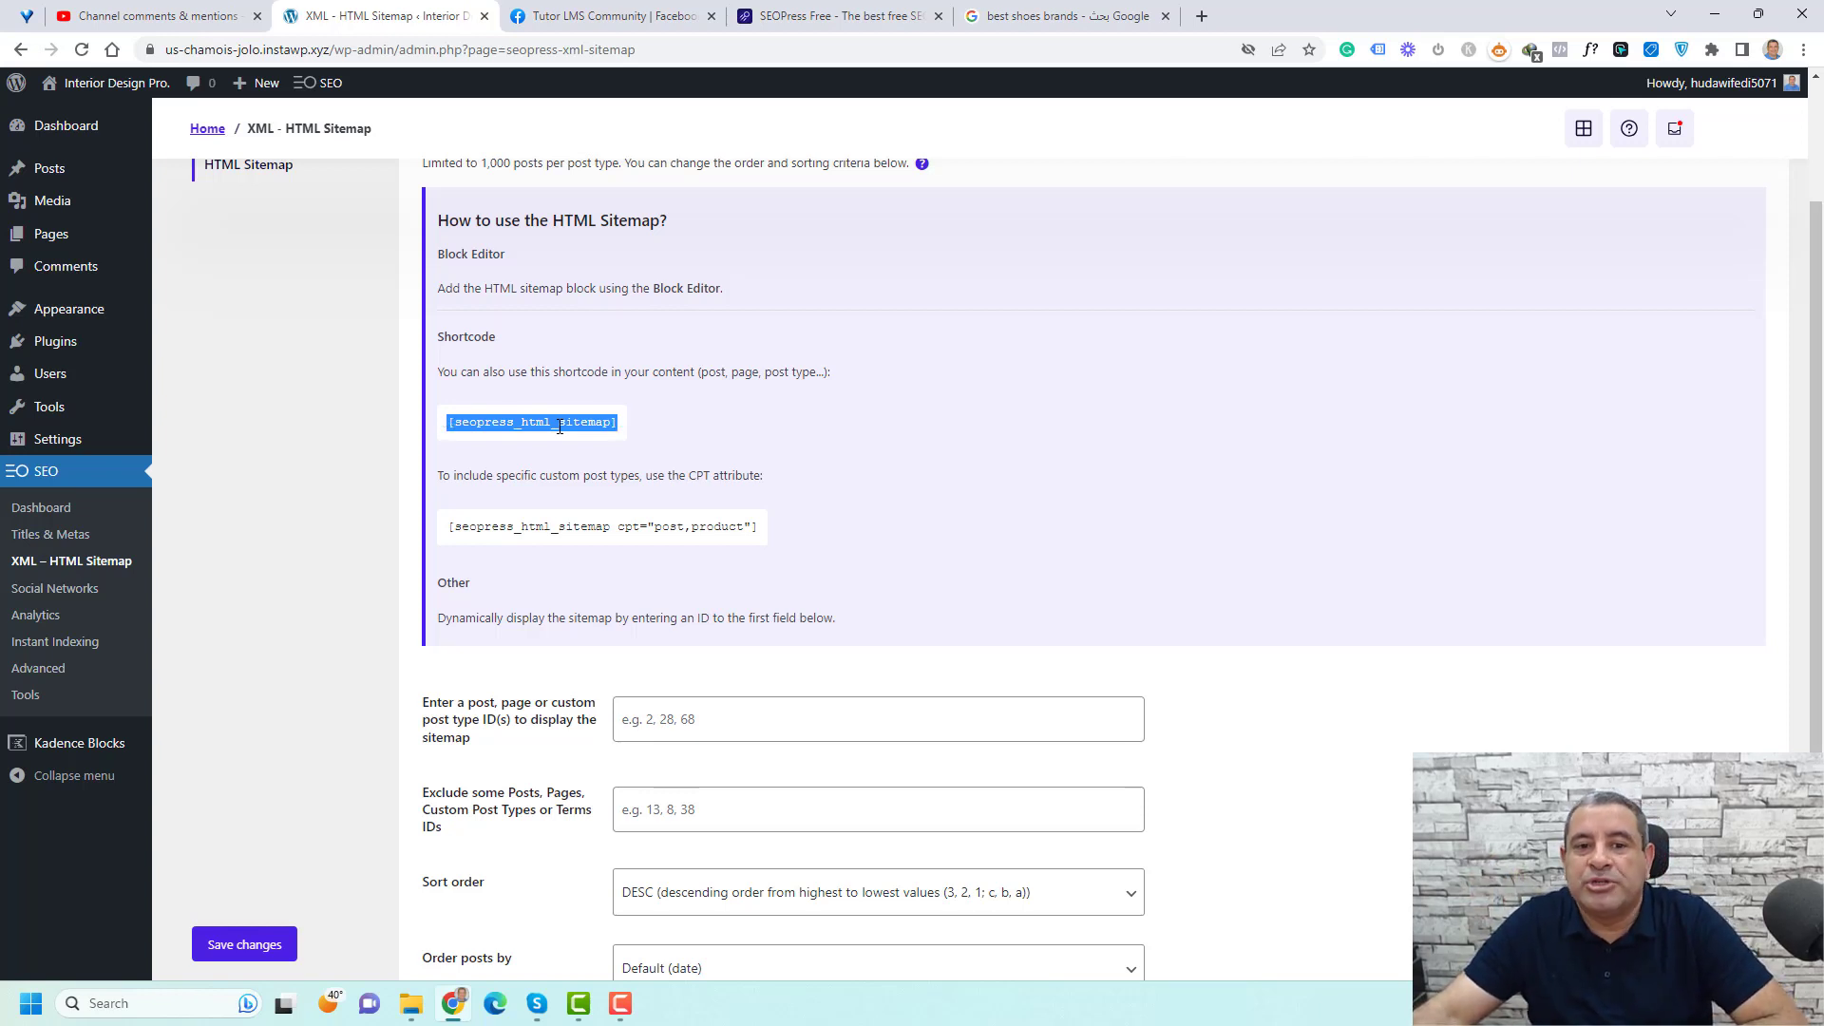
{"action": "right_click", "coordinate": [559, 426]}
{"action": "left_click", "coordinate": [591, 447]}
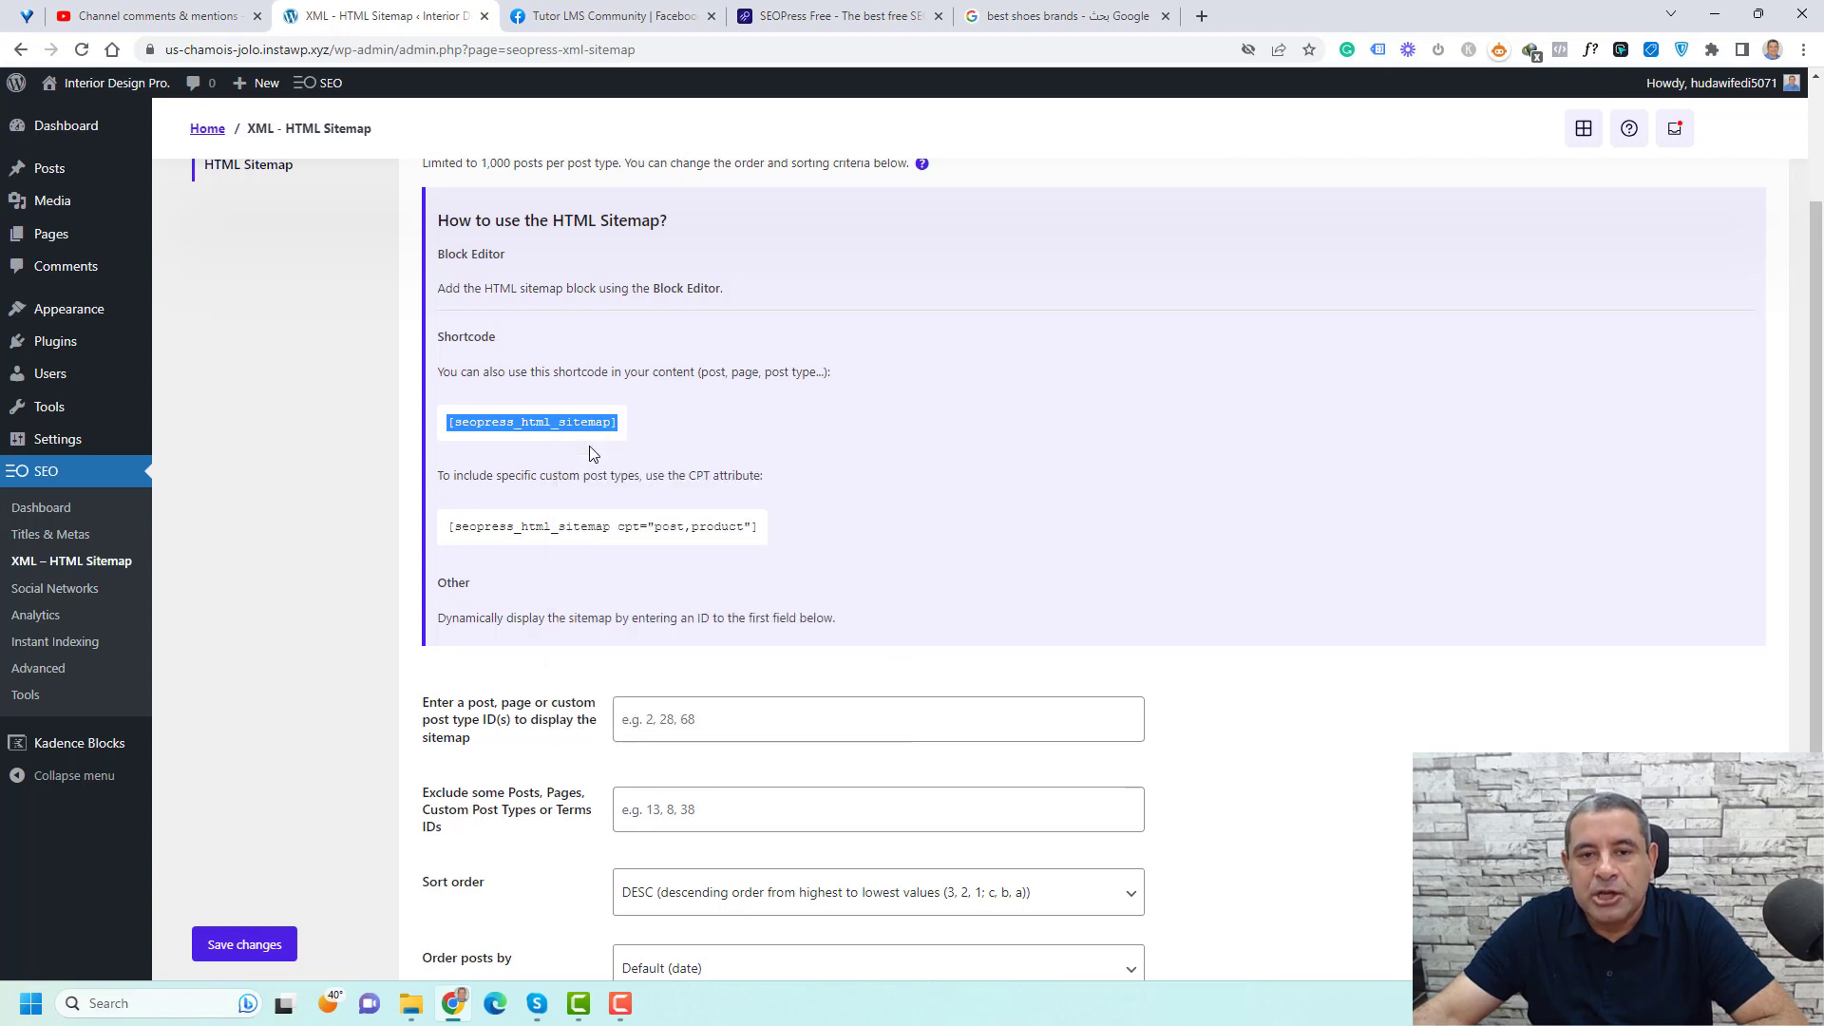
{"action": "left_click", "coordinate": [898, 448]}
{"action": "scroll", "coordinate": [893, 399], "scroll_direction": "down", "scroll_amount": 1}
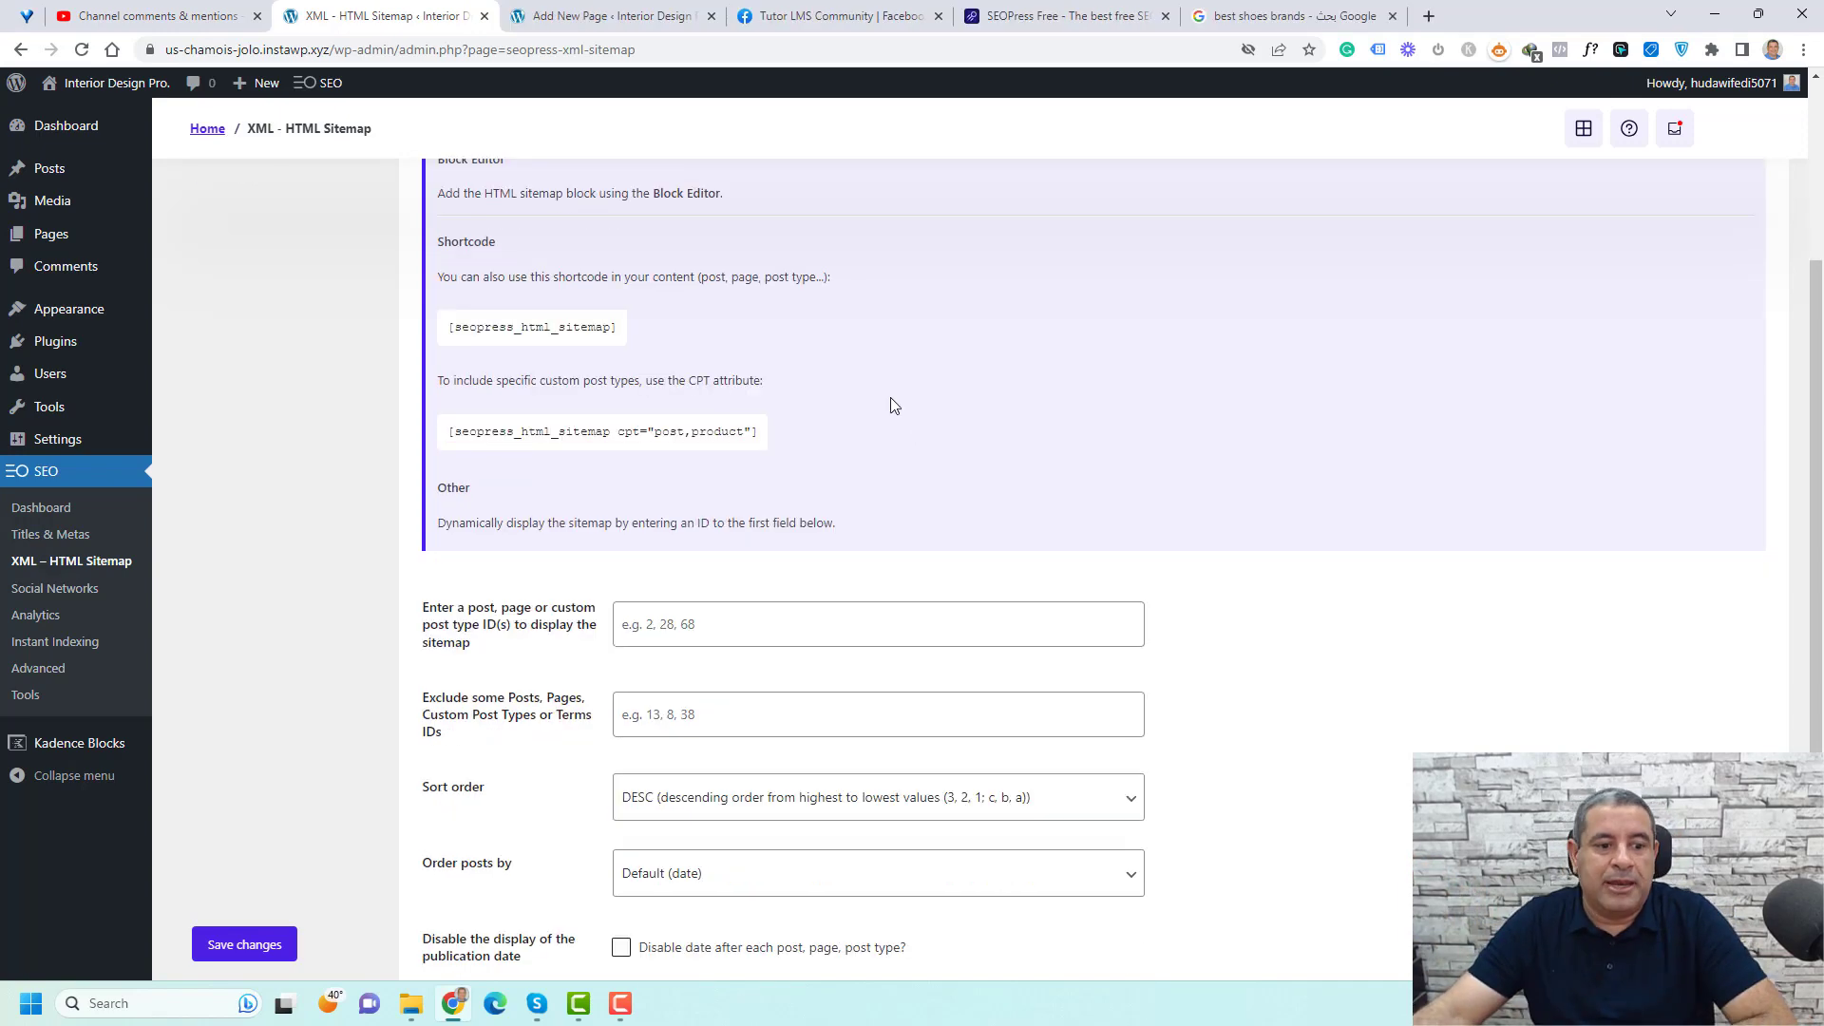
Set "Person or organization" to Organization in the Social Networks Knowledge Graph settings and look over its remaining fields
{"action": "left_click", "coordinate": [80, 590]}
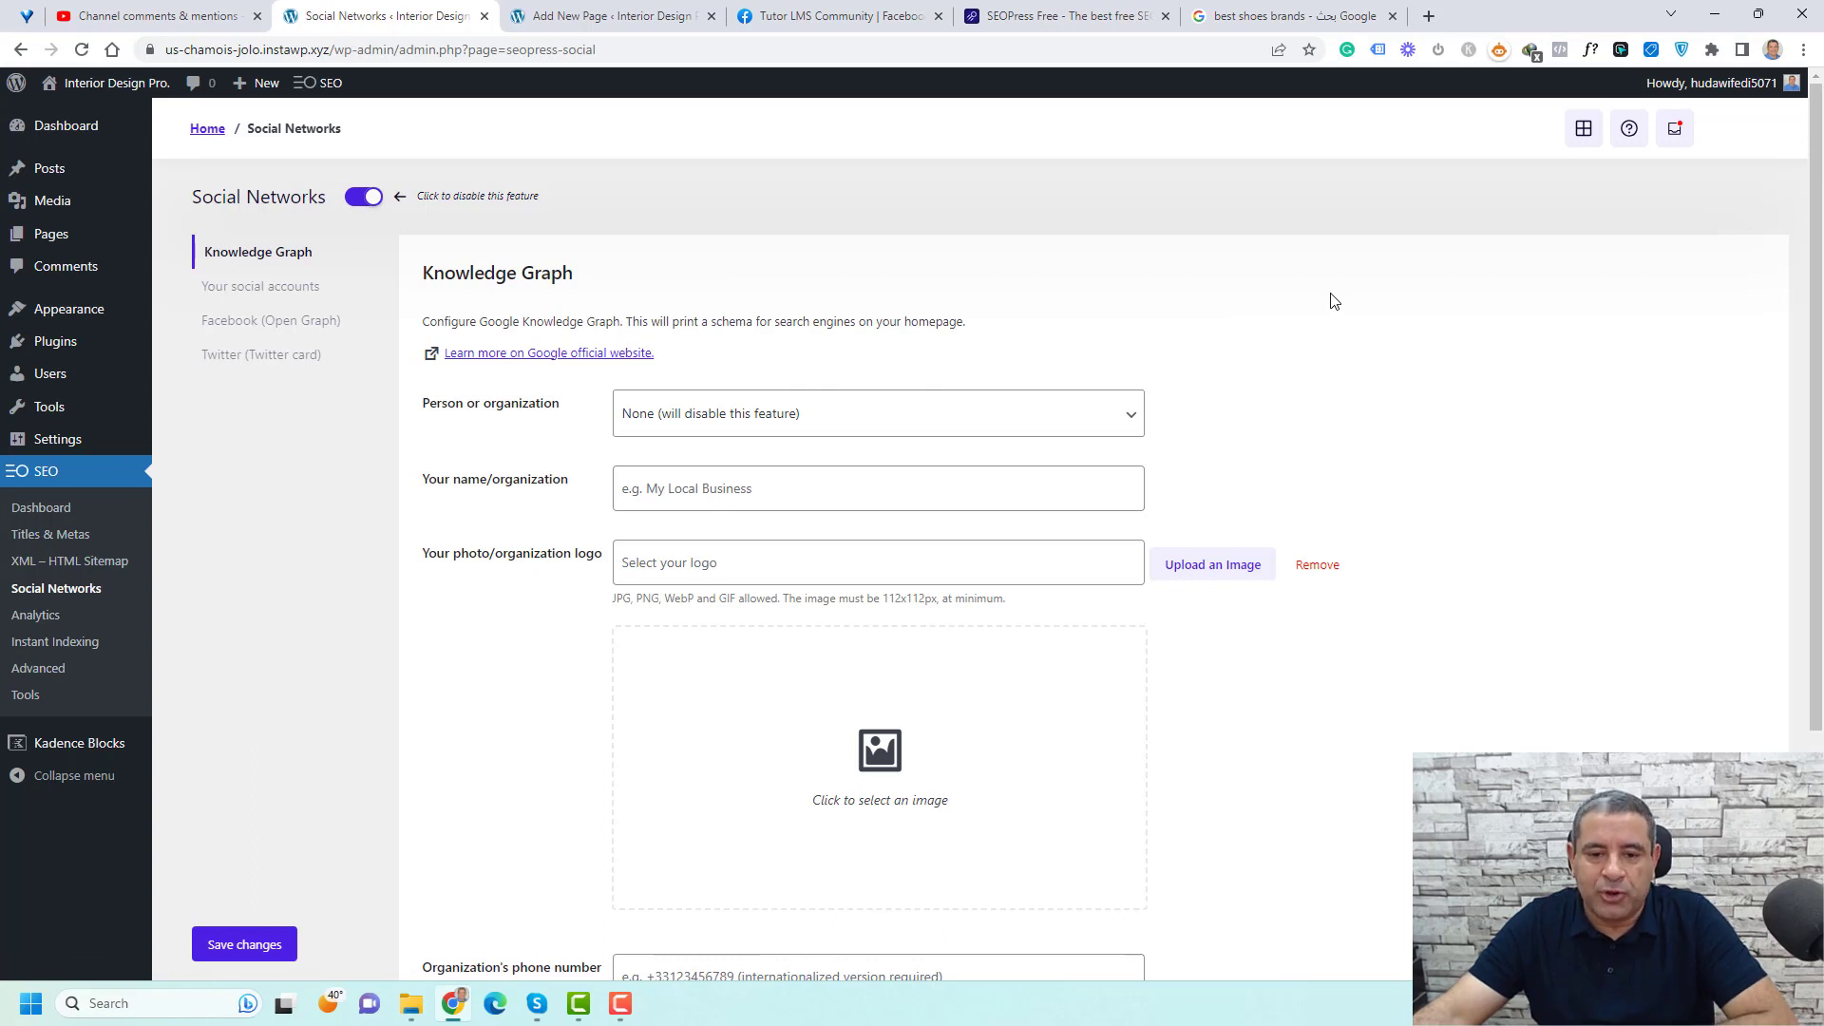
{"action": "left_click", "coordinate": [646, 424]}
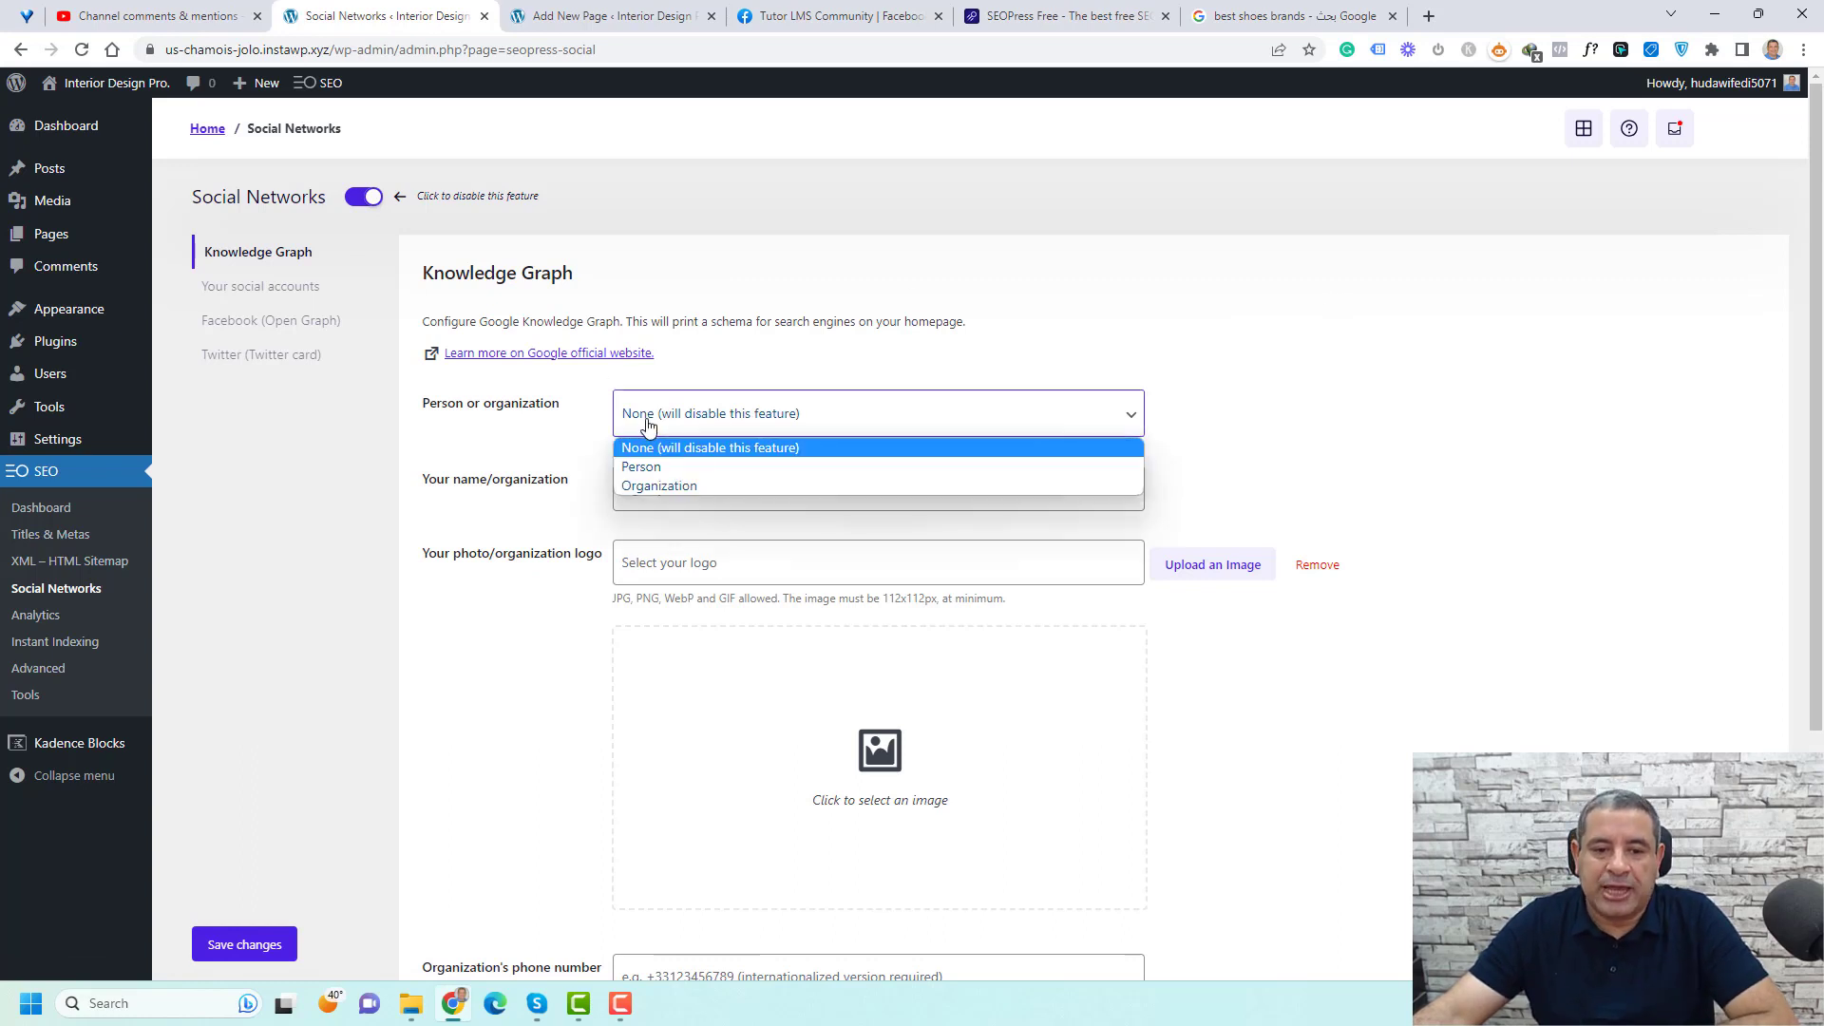
{"action": "left_click", "coordinate": [664, 483]}
{"action": "scroll", "coordinate": [1031, 261], "scroll_direction": "down", "scroll_amount": 3}
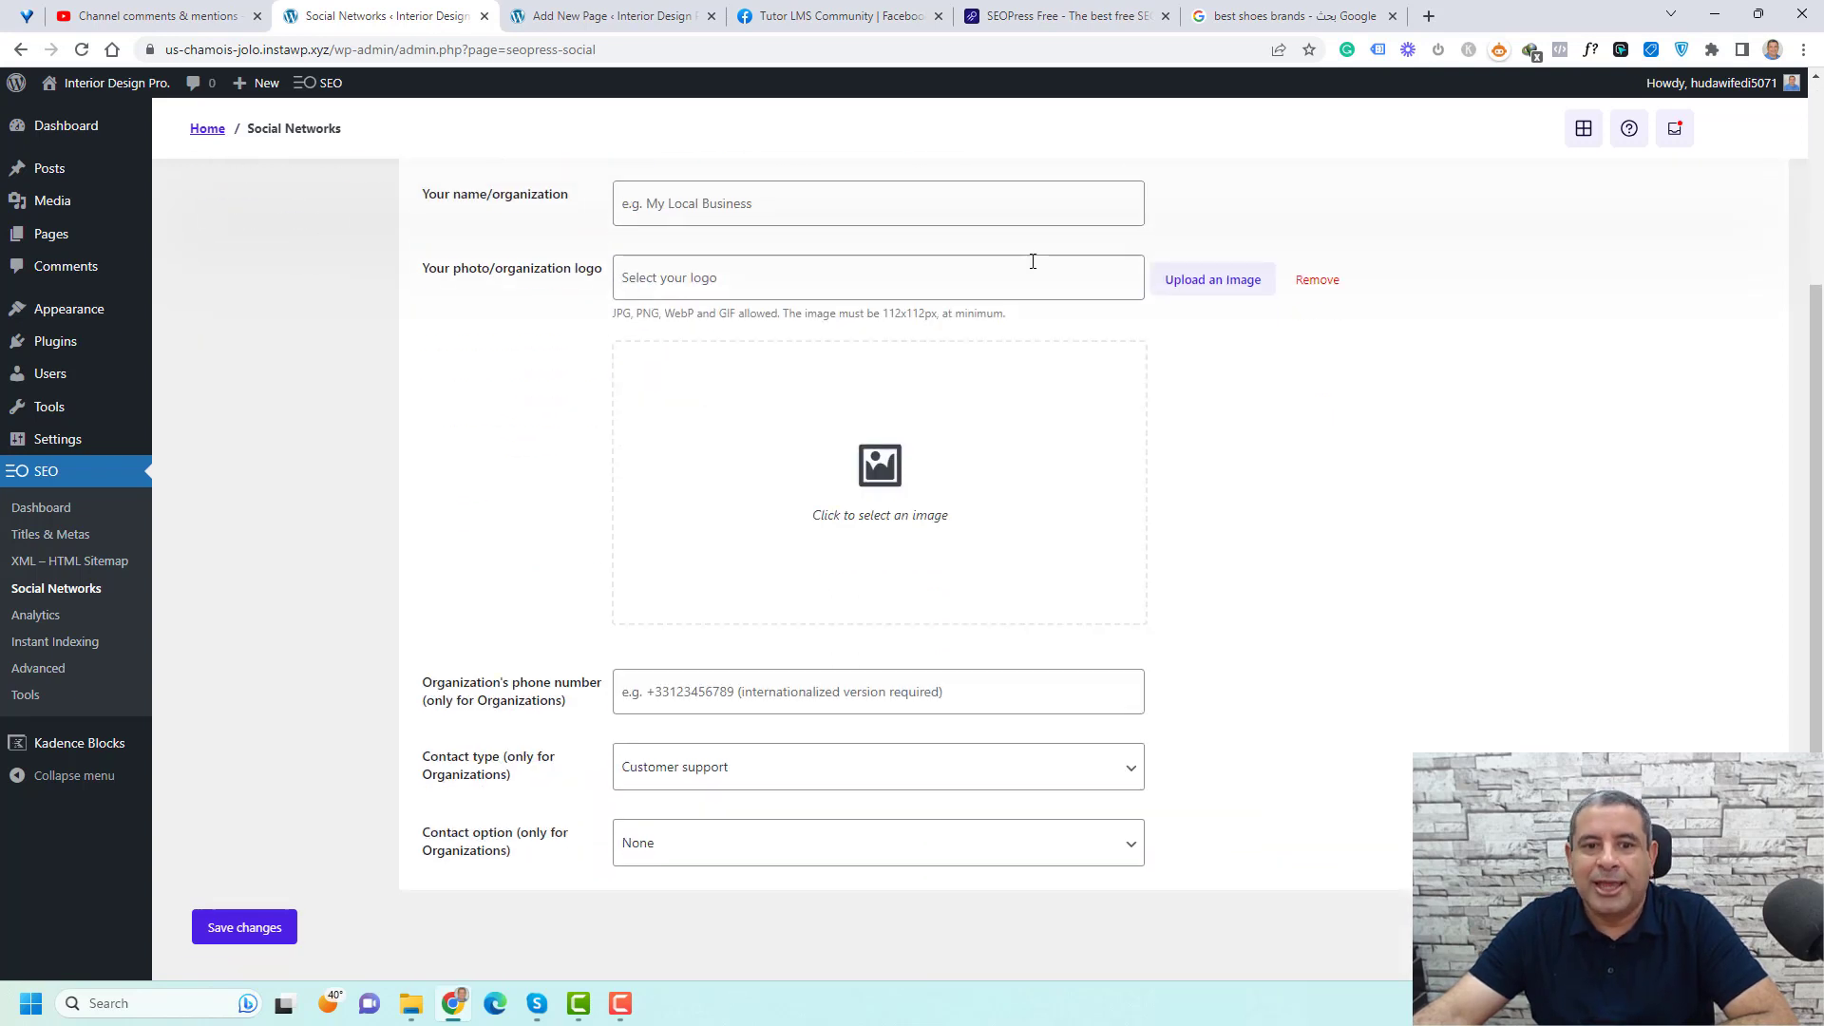
{"action": "scroll", "coordinate": [477, 354], "scroll_direction": "up", "scroll_amount": 1}
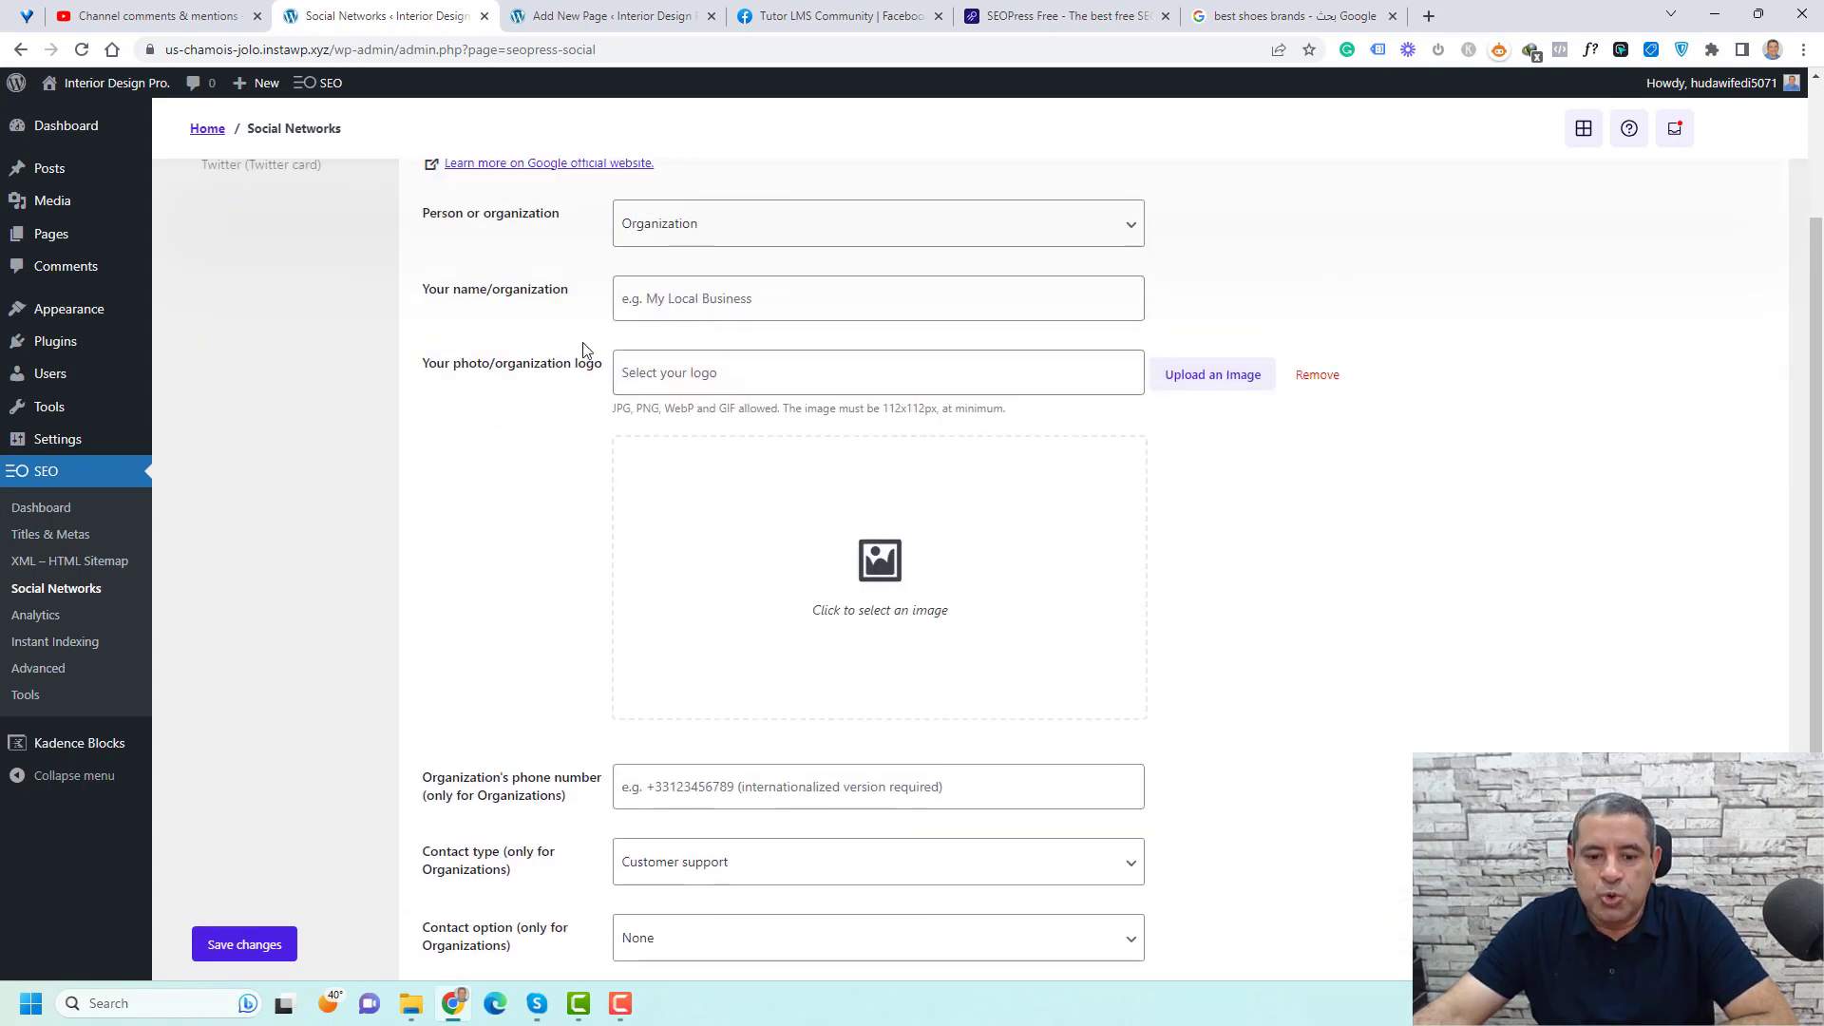
{"action": "scroll", "coordinate": [533, 460], "scroll_direction": "down", "scroll_amount": 2}
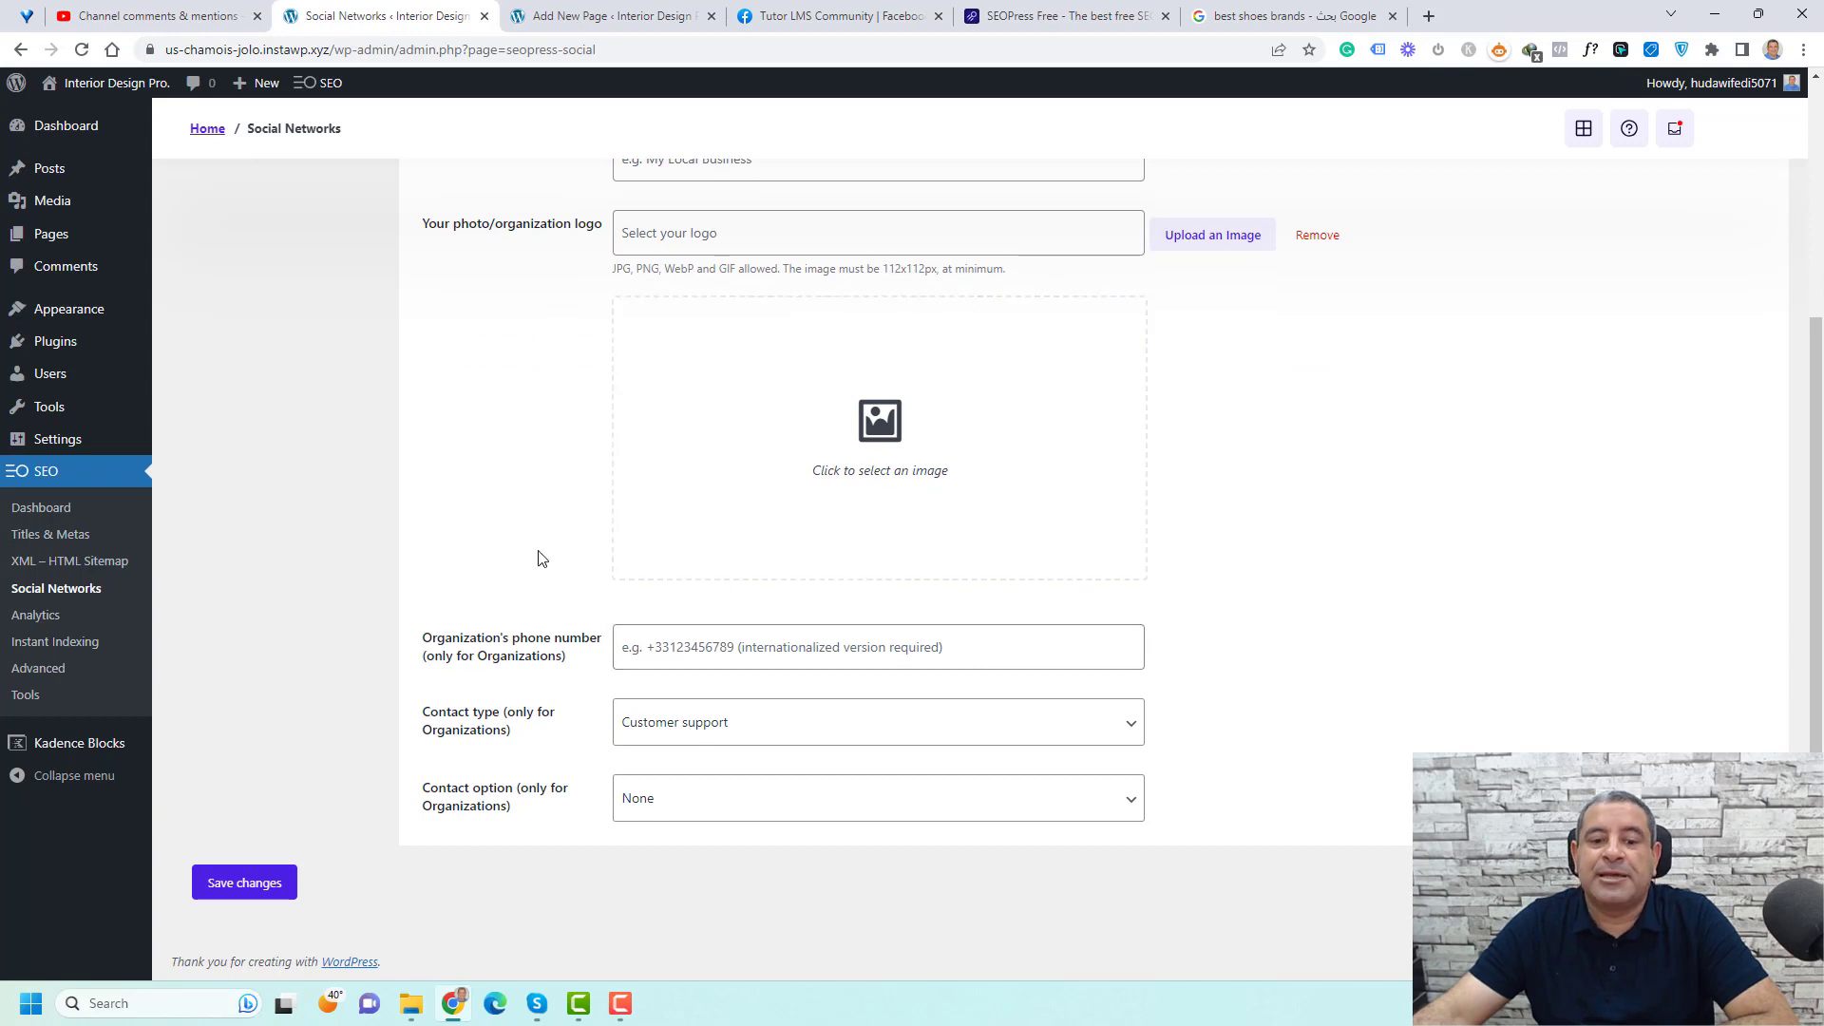
{"action": "scroll", "coordinate": [538, 557], "scroll_direction": "up", "scroll_amount": 4}
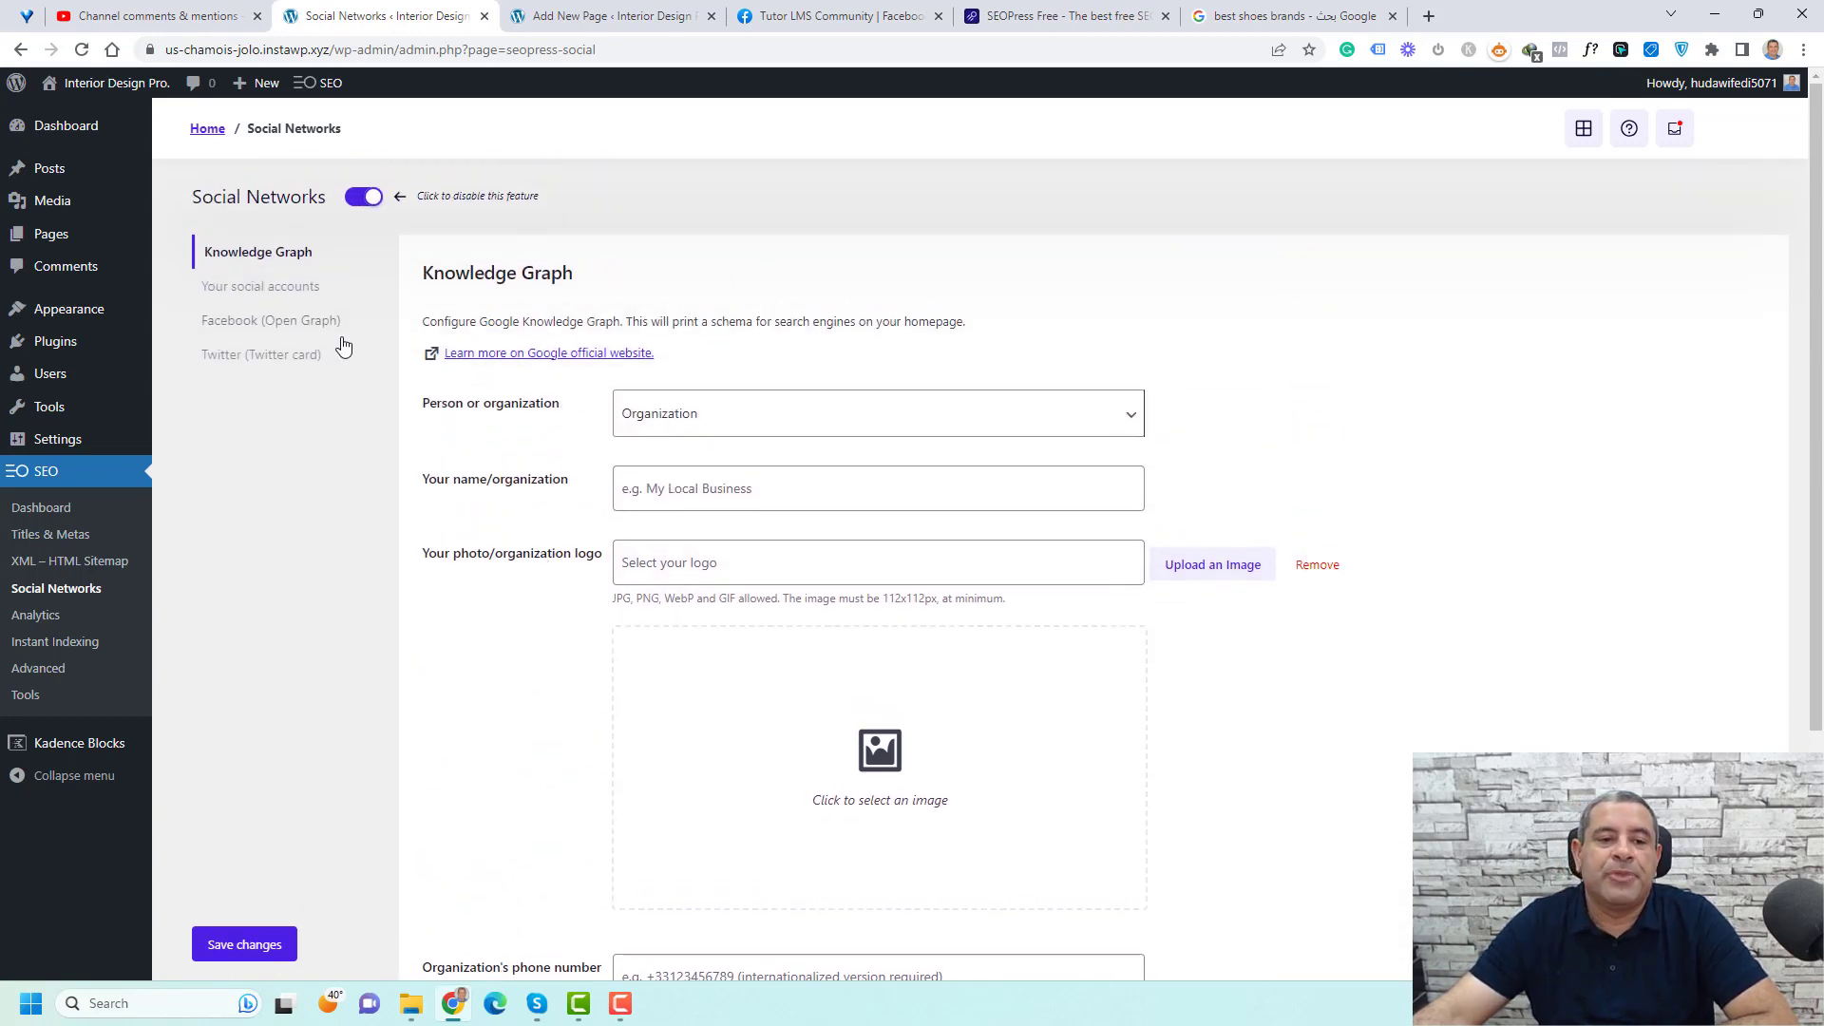
Review the Social Networks settings for social accounts, Facebook (Open Graph) and Twitter card
{"action": "left_click", "coordinate": [293, 288]}
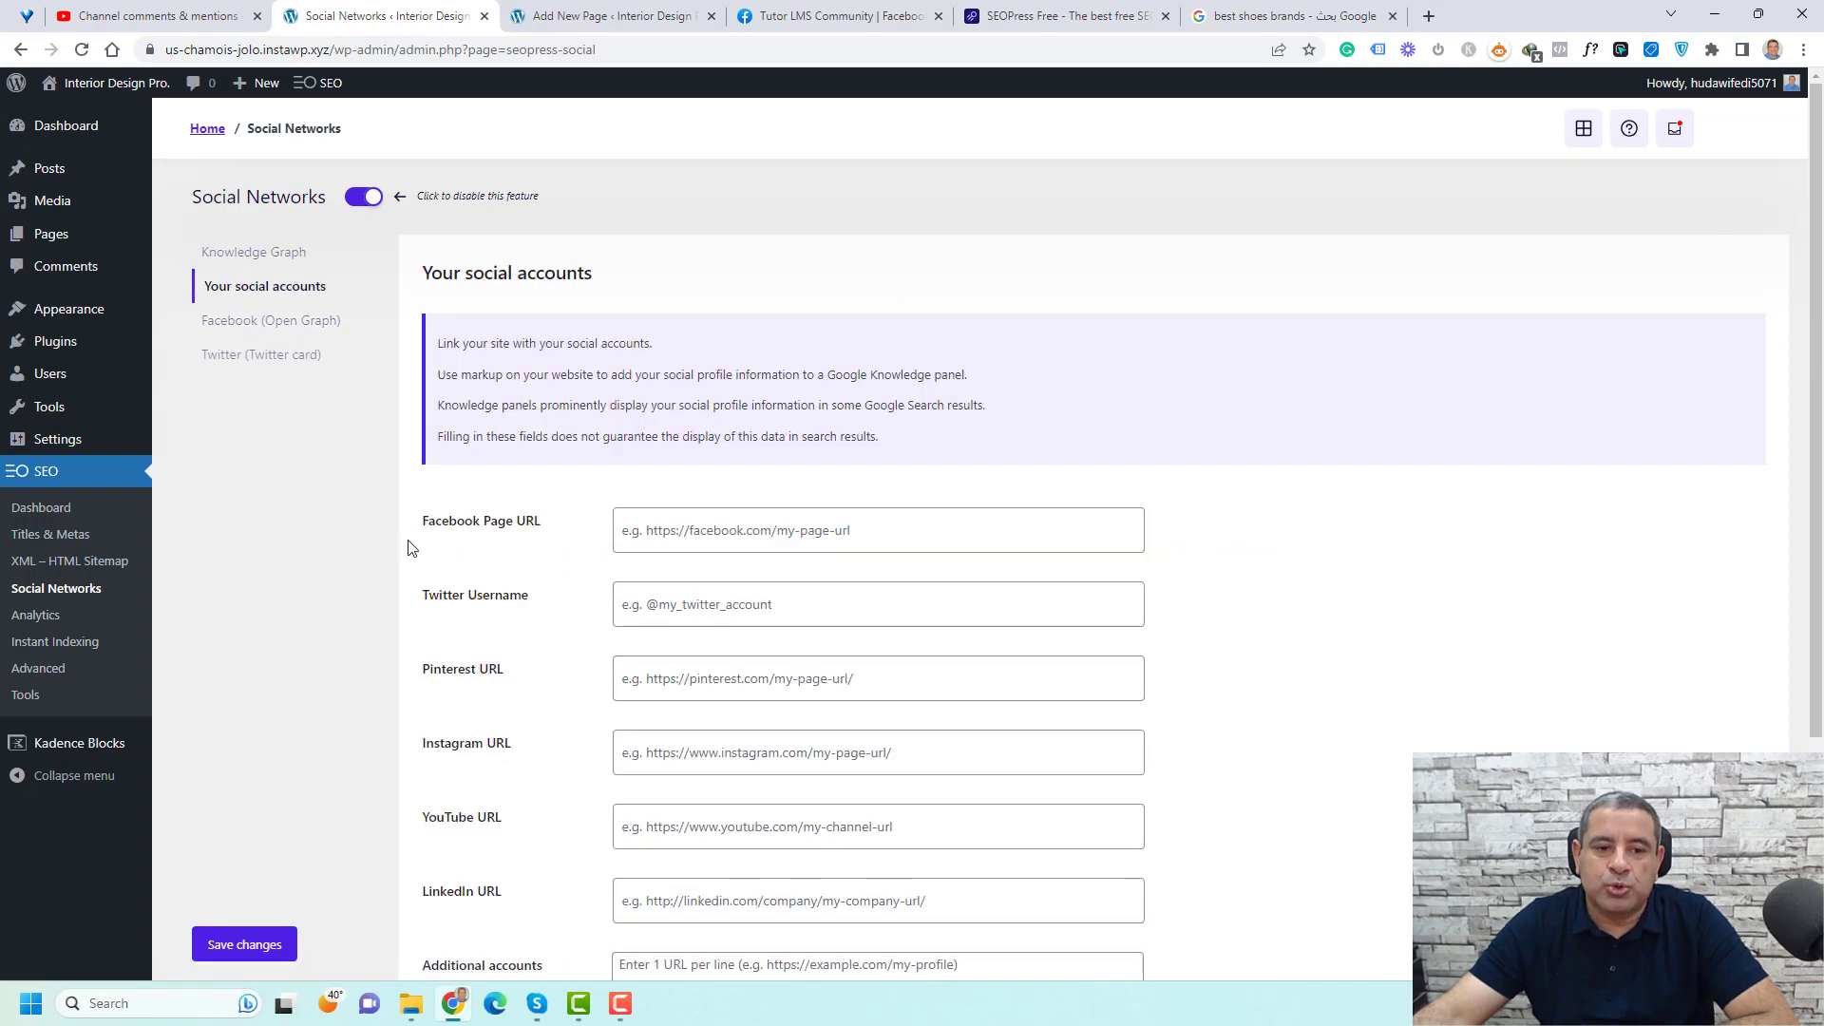
{"action": "left_click", "coordinate": [244, 324]}
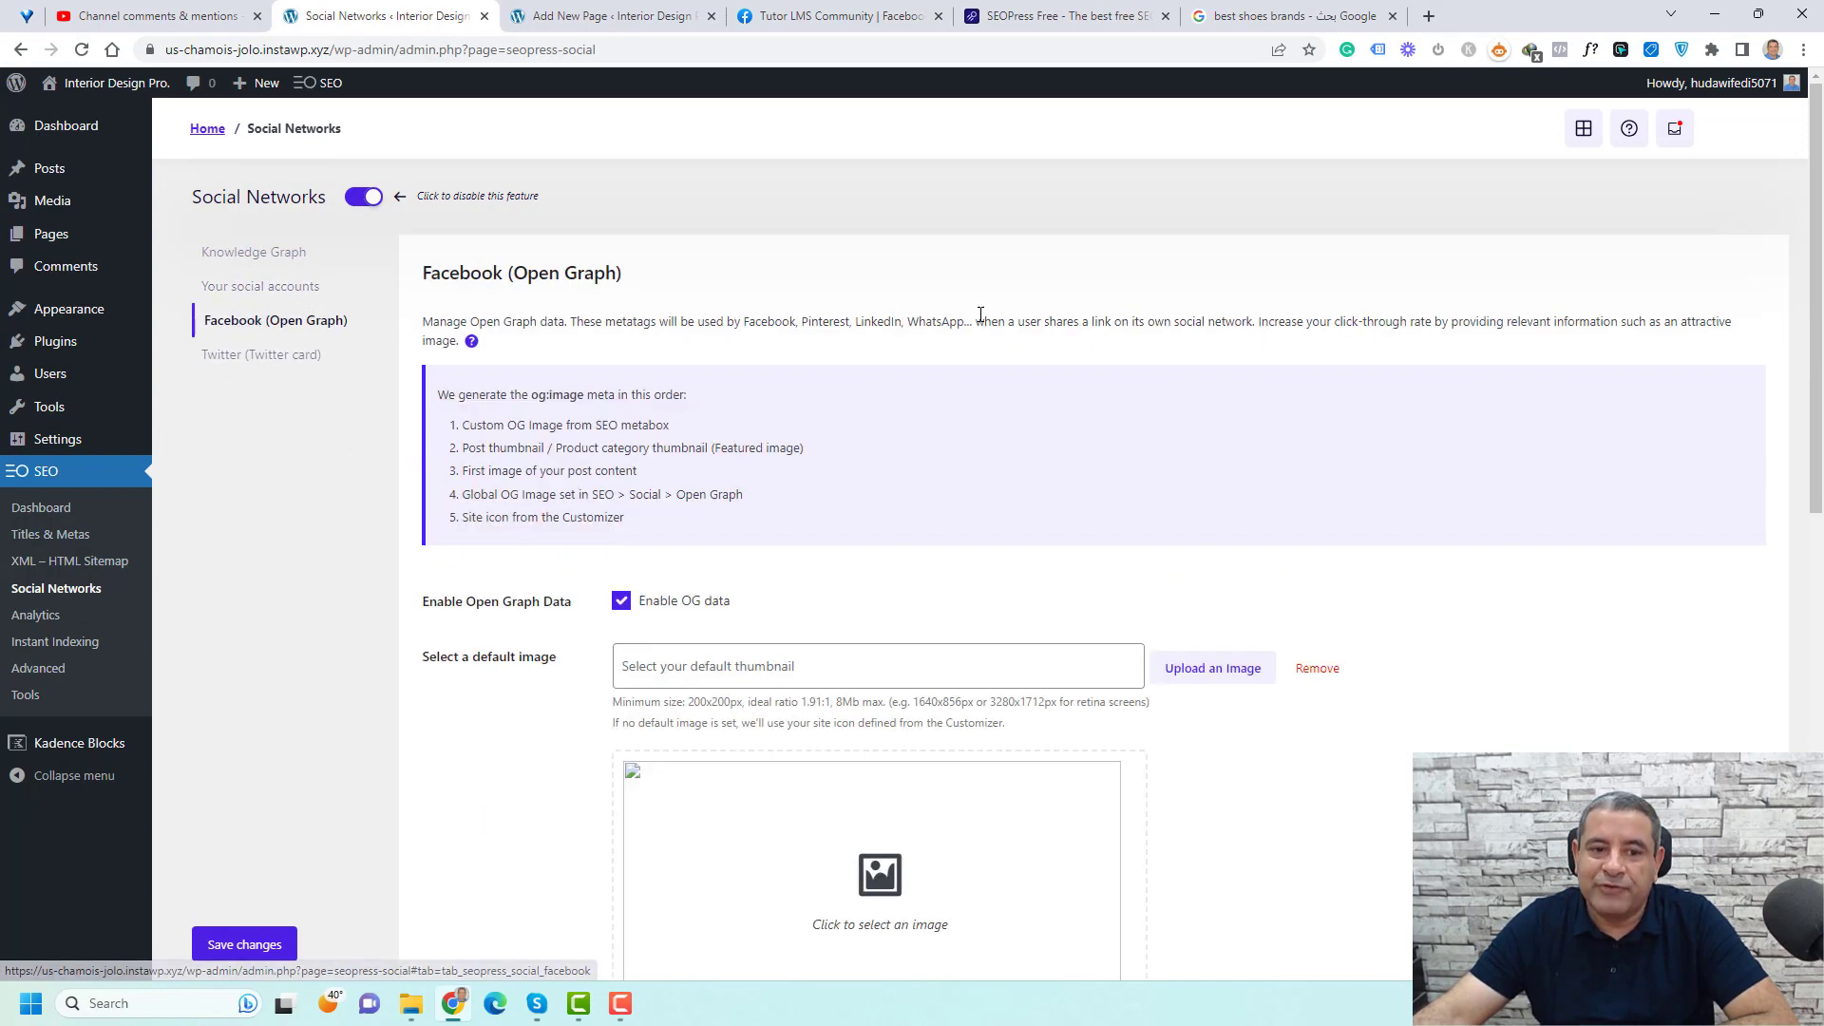
{"action": "left_click", "coordinate": [254, 357]}
{"action": "scroll", "coordinate": [1147, 486], "scroll_direction": "down", "scroll_amount": 4}
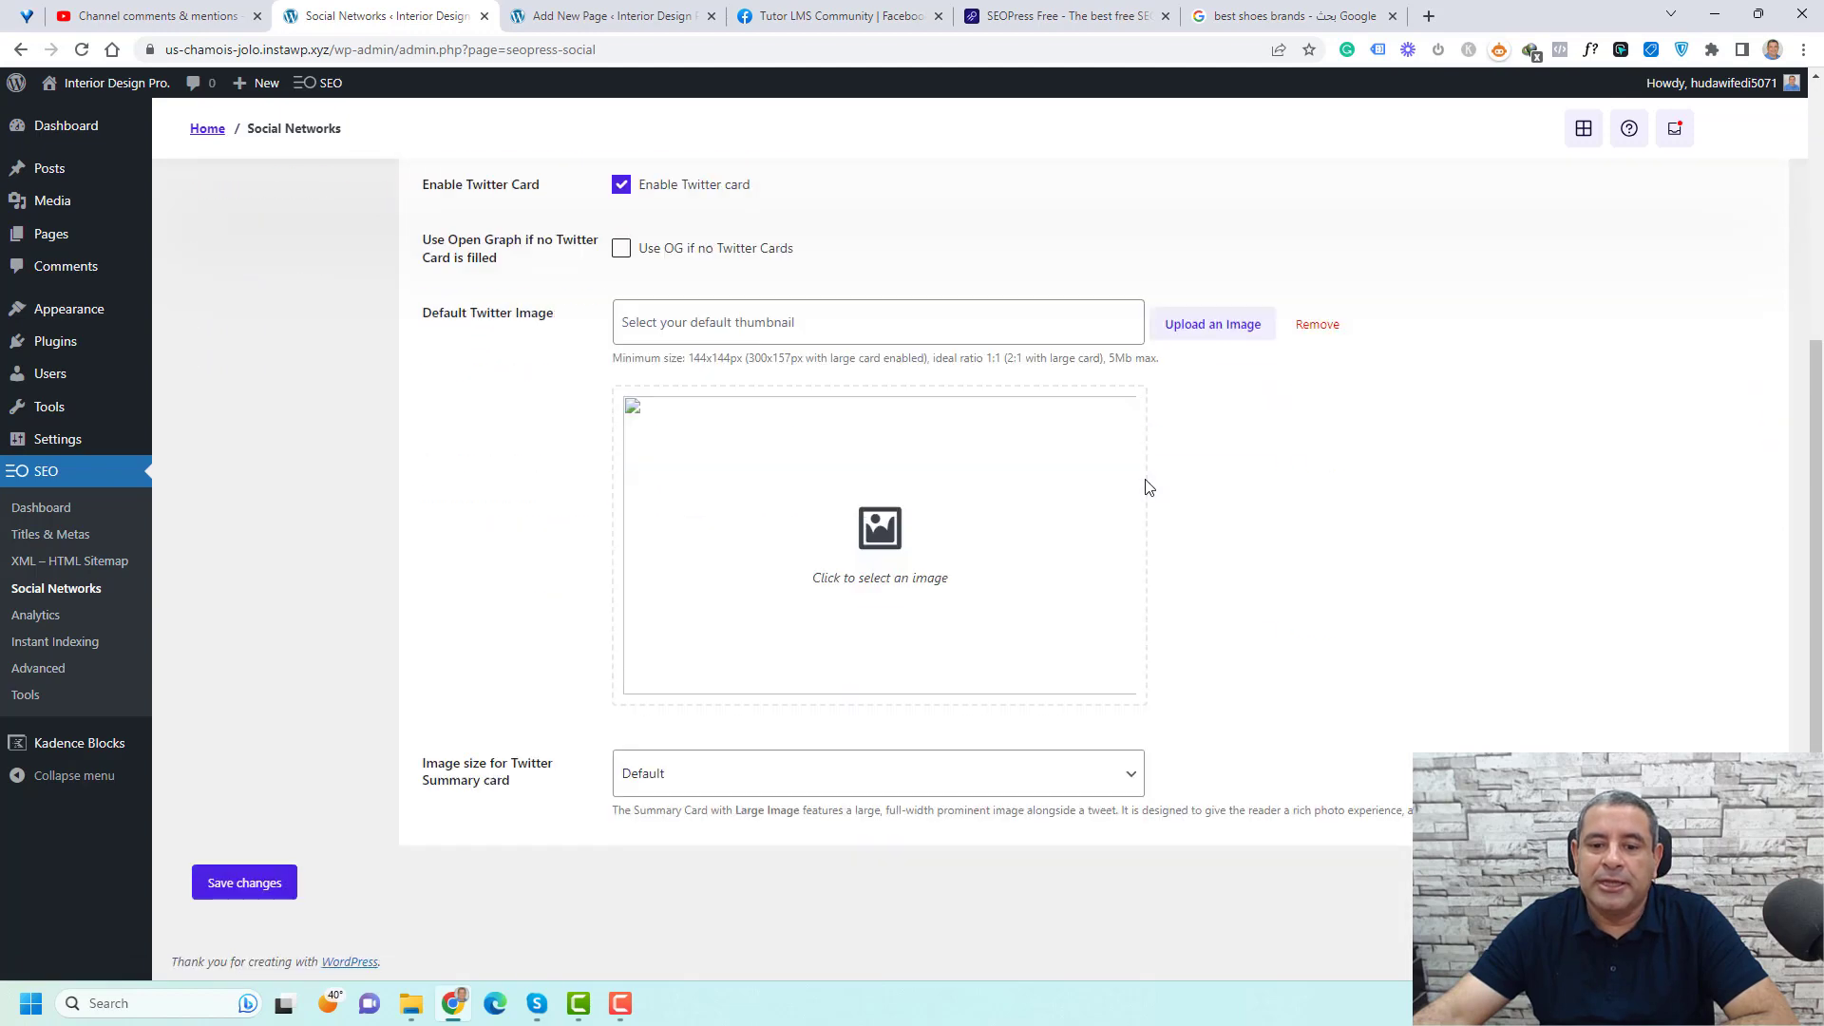
{"action": "scroll", "coordinate": [1144, 484], "scroll_direction": "up", "scroll_amount": 4}
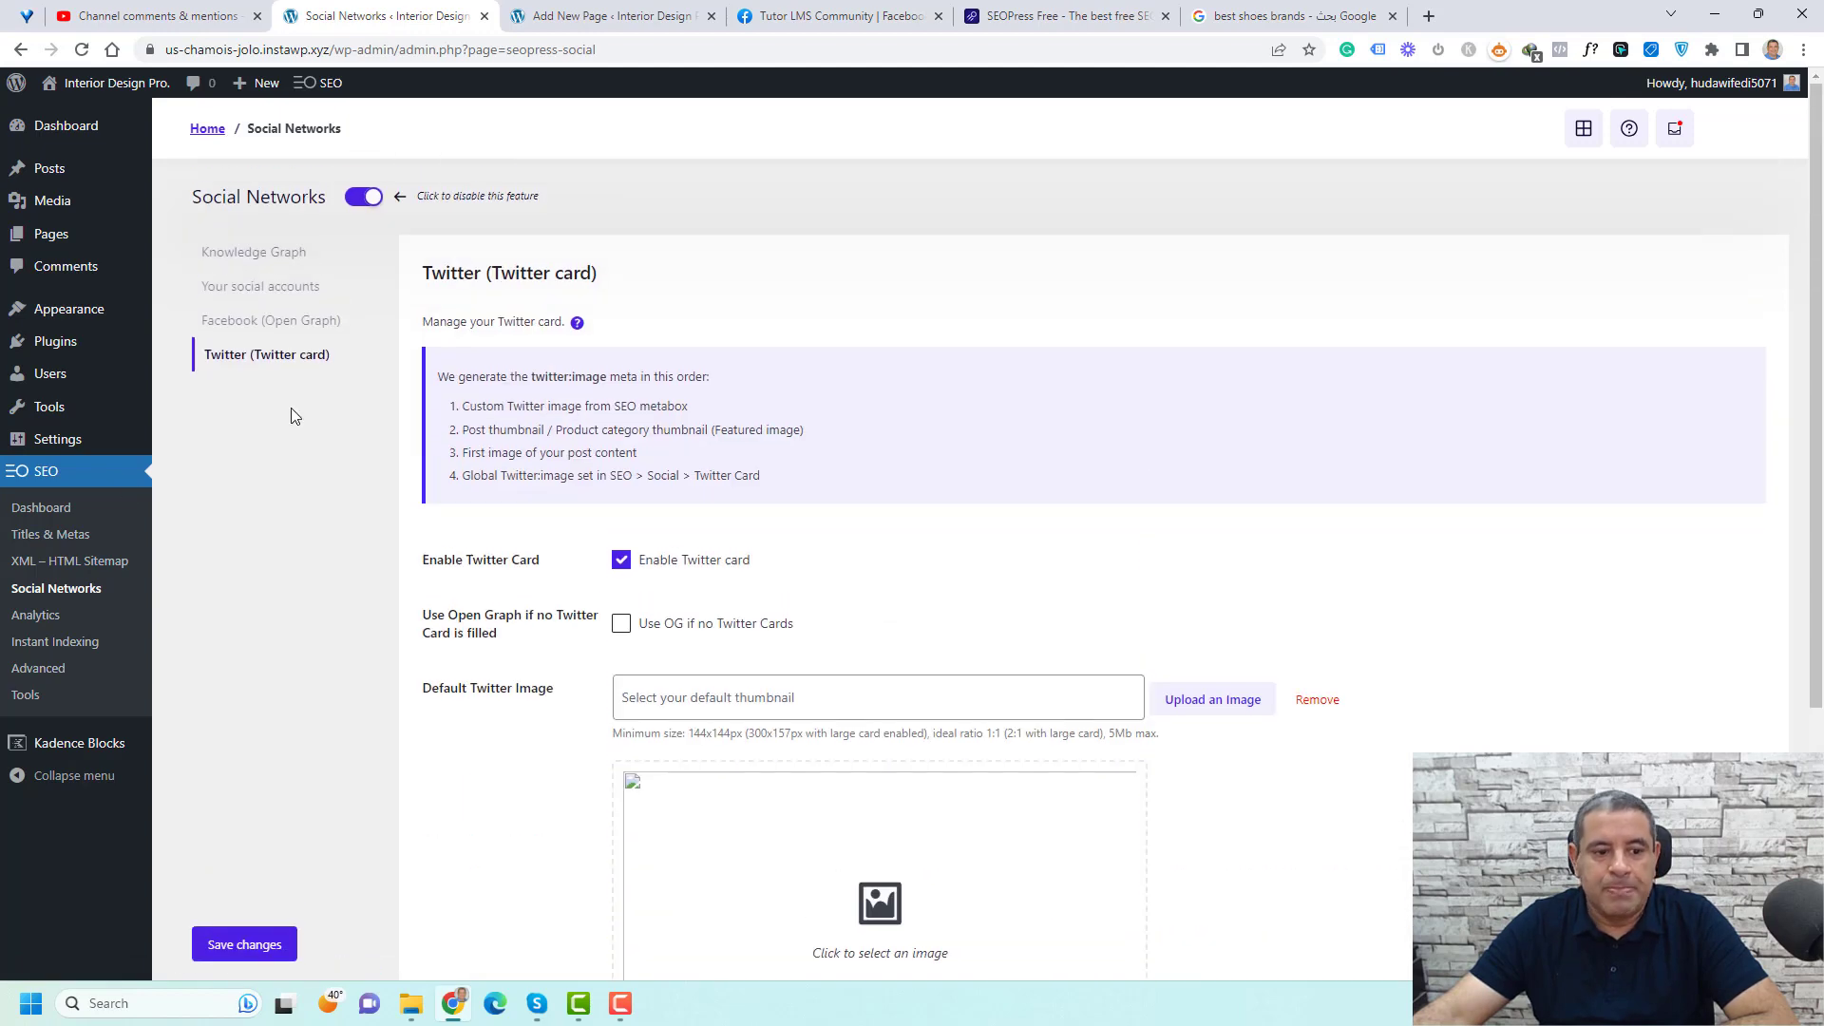
Enable Google Analytics tracking (Global Site Tag: gtag.js) in the Analytics settings
{"action": "left_click", "coordinate": [62, 615]}
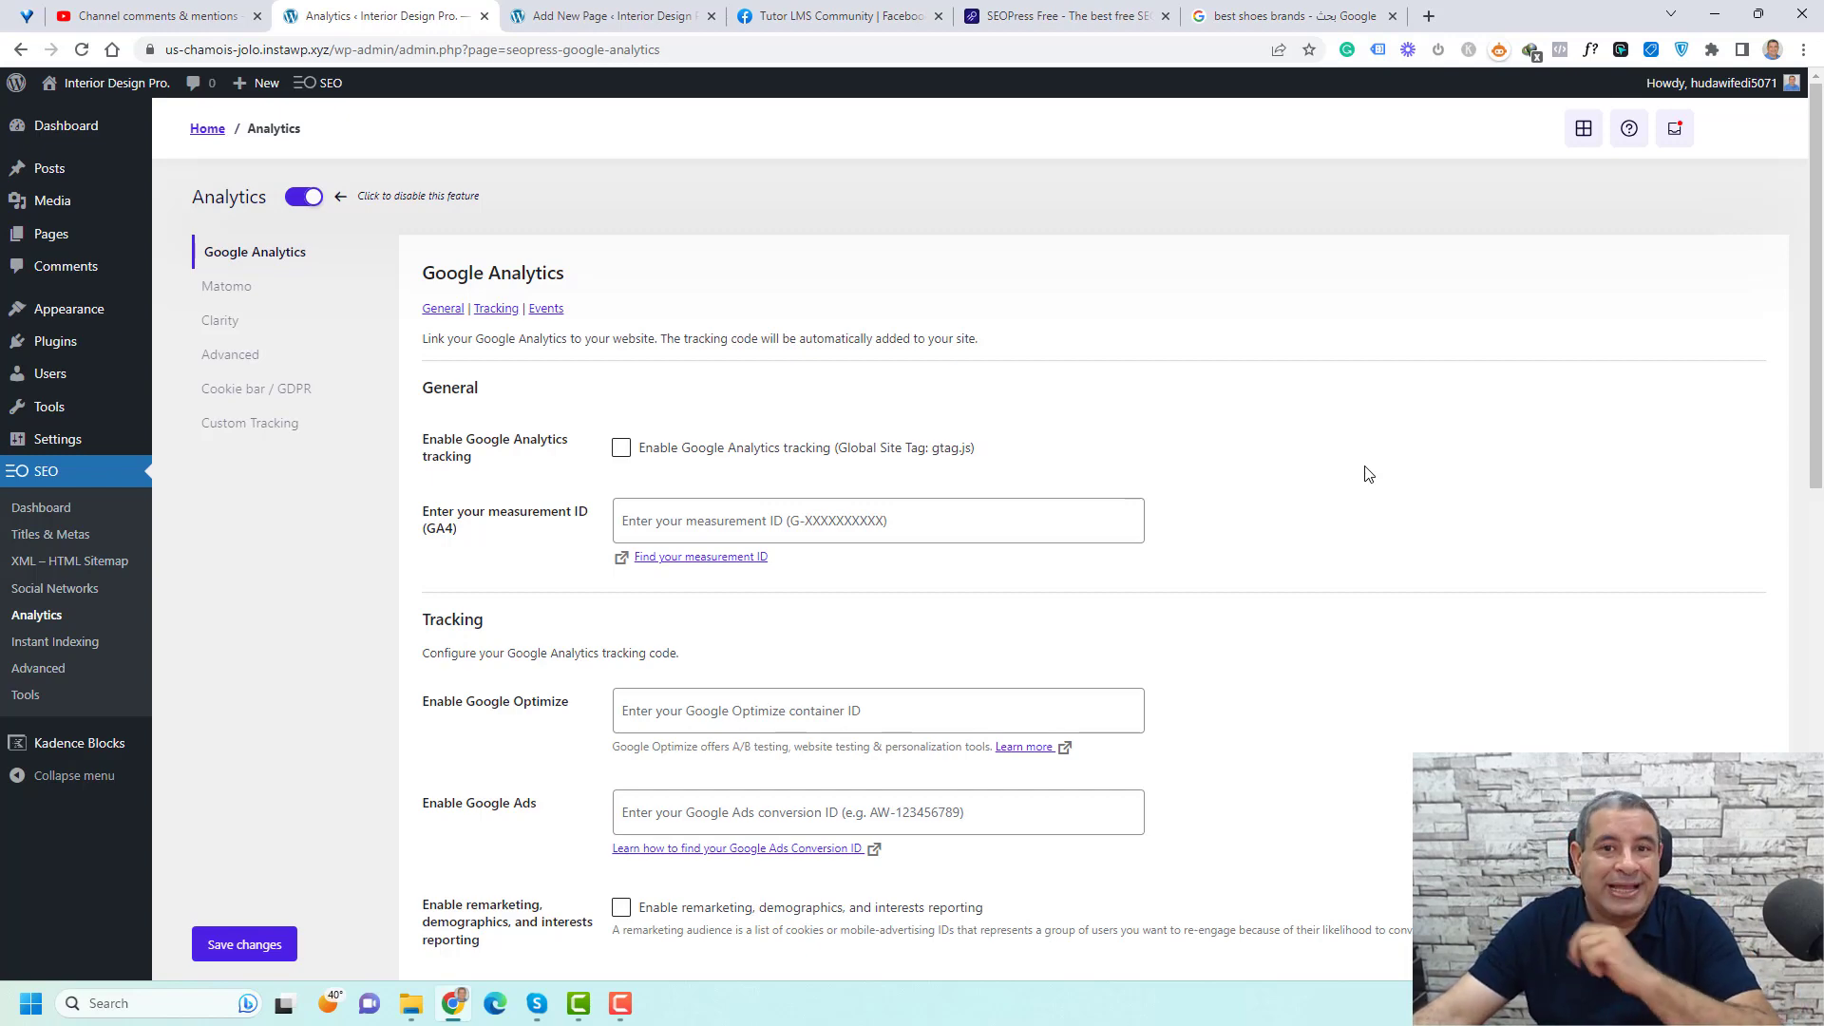
{"action": "scroll", "coordinate": [1368, 473], "scroll_direction": "down", "scroll_amount": 5}
{"action": "scroll", "coordinate": [1367, 473], "scroll_direction": "up", "scroll_amount": 5}
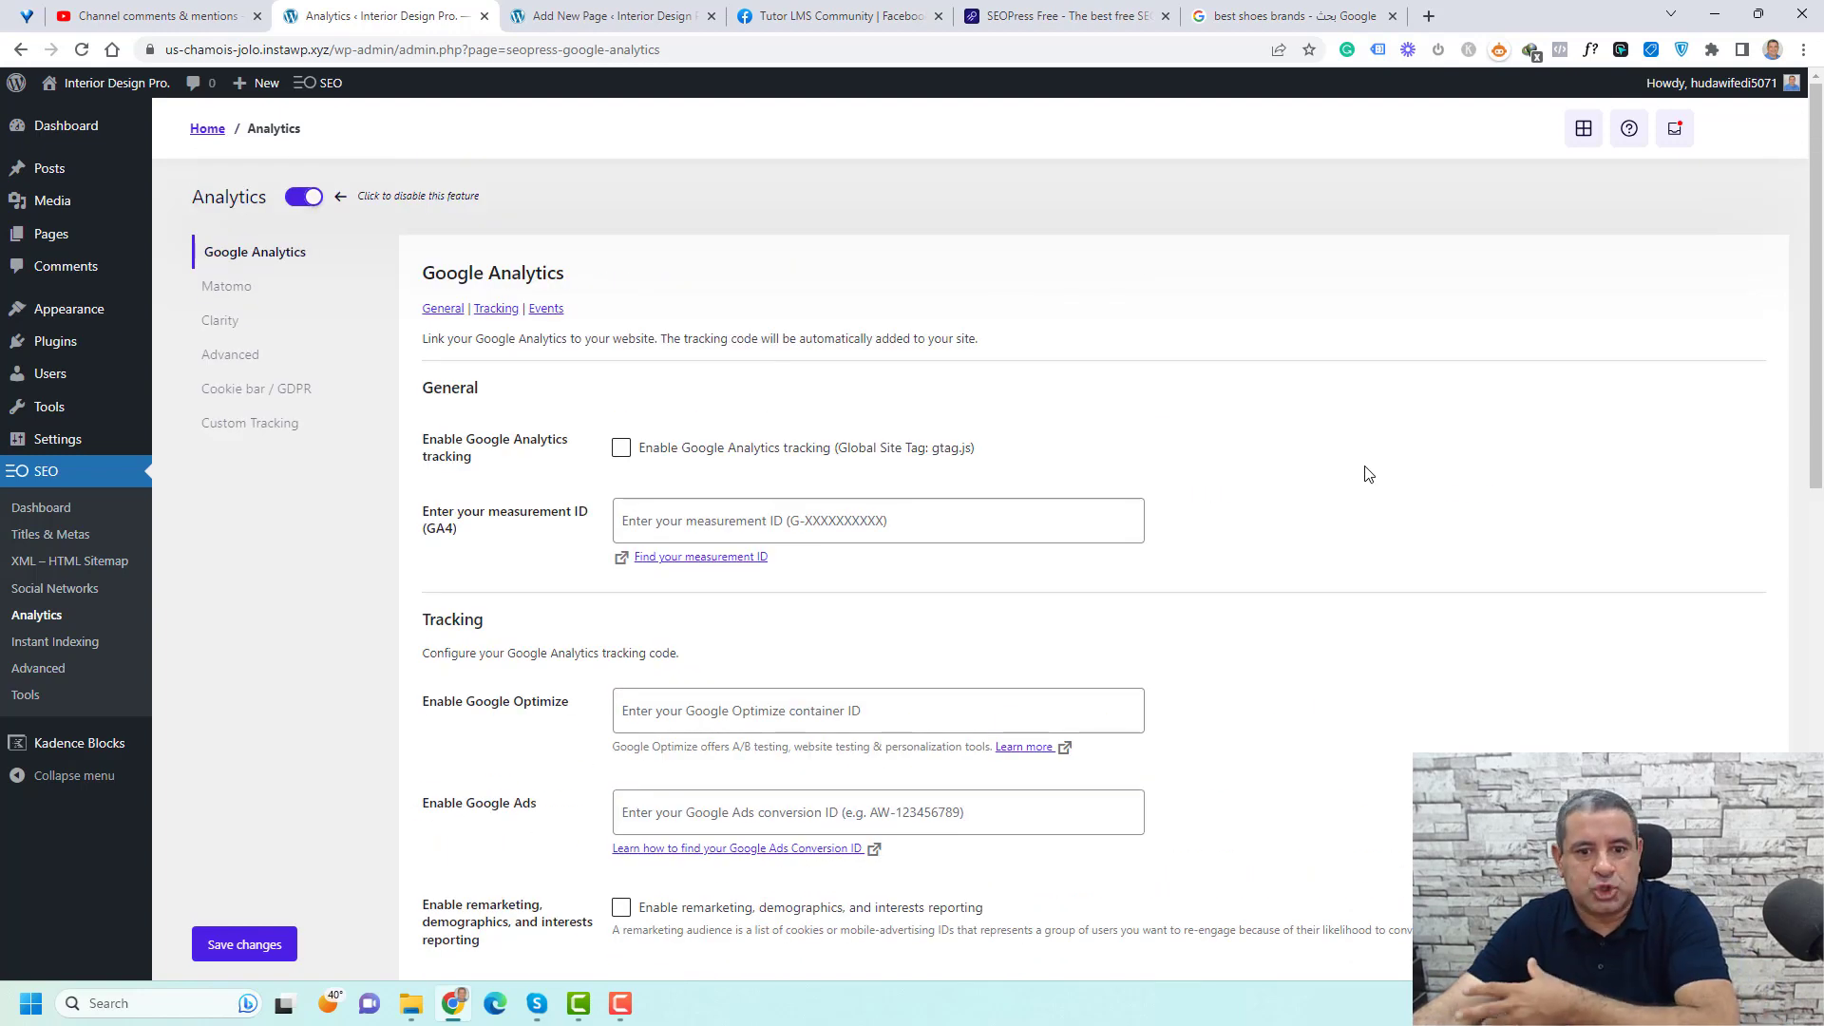
{"action": "left_click", "coordinate": [621, 452]}
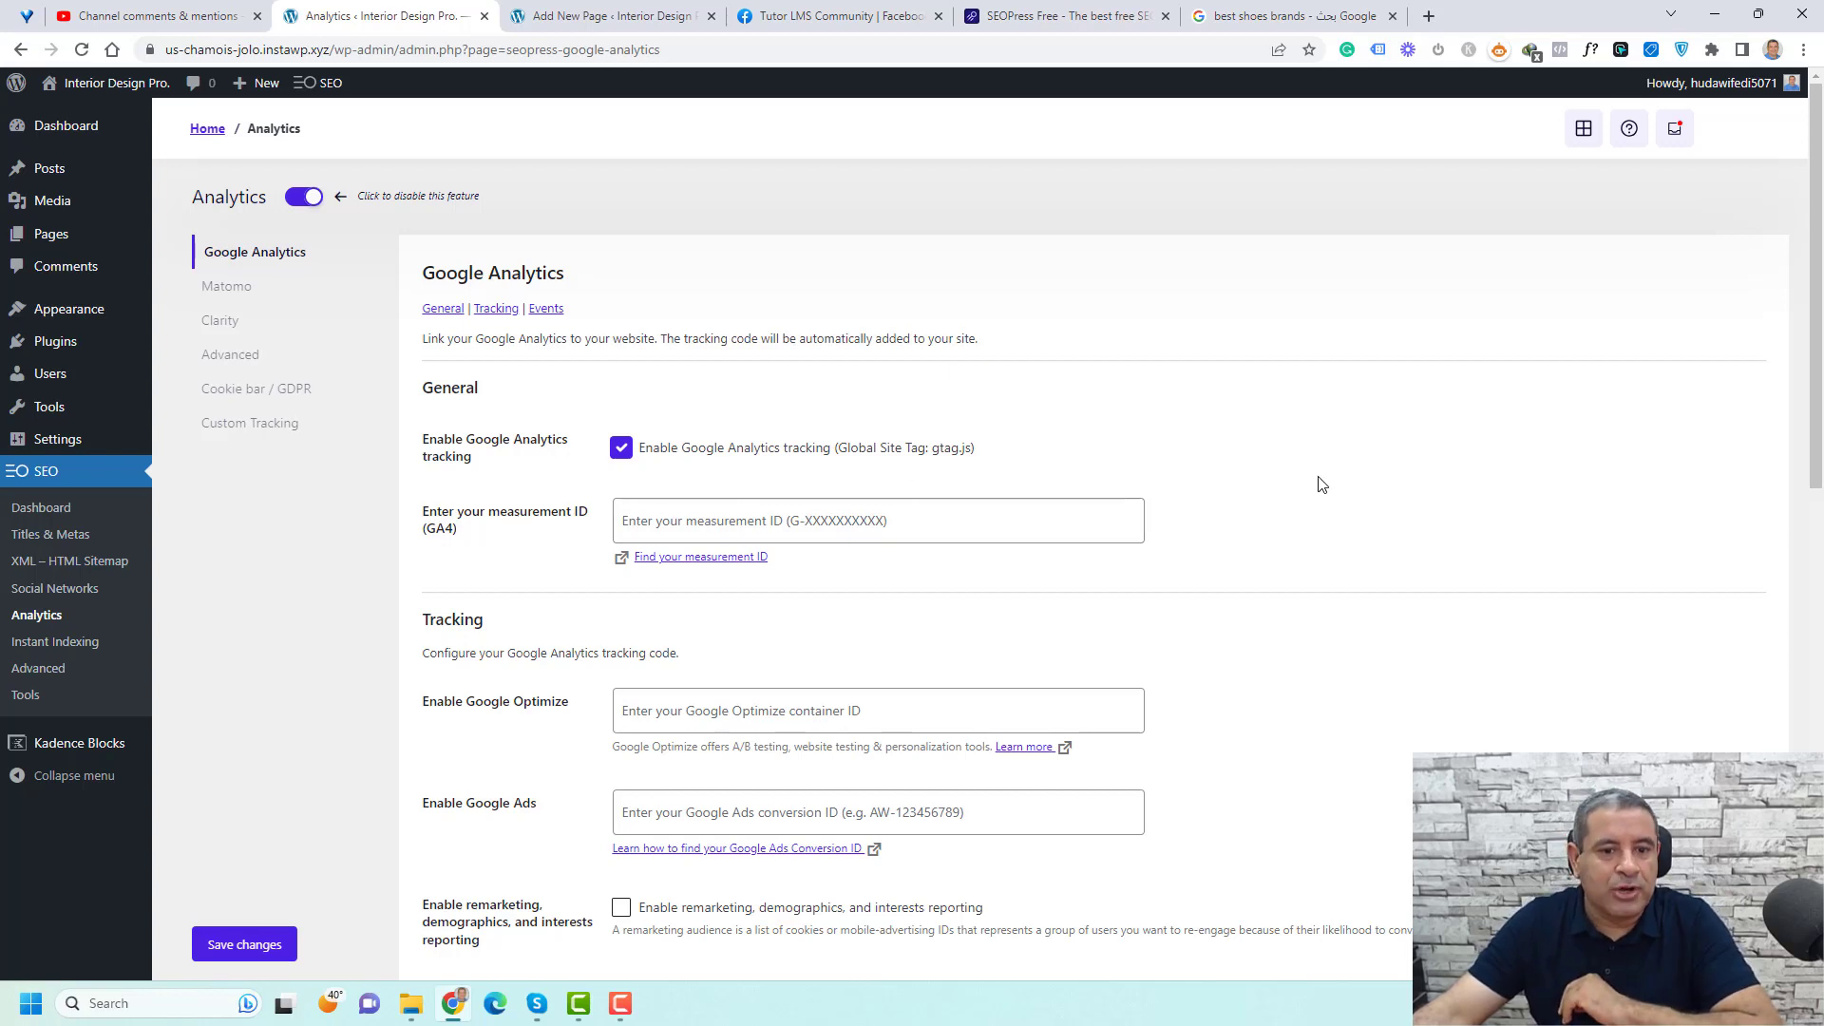
Review the Tracking and Events options for Google Analytics
{"action": "scroll", "coordinate": [1319, 480], "scroll_direction": "down", "scroll_amount": 4}
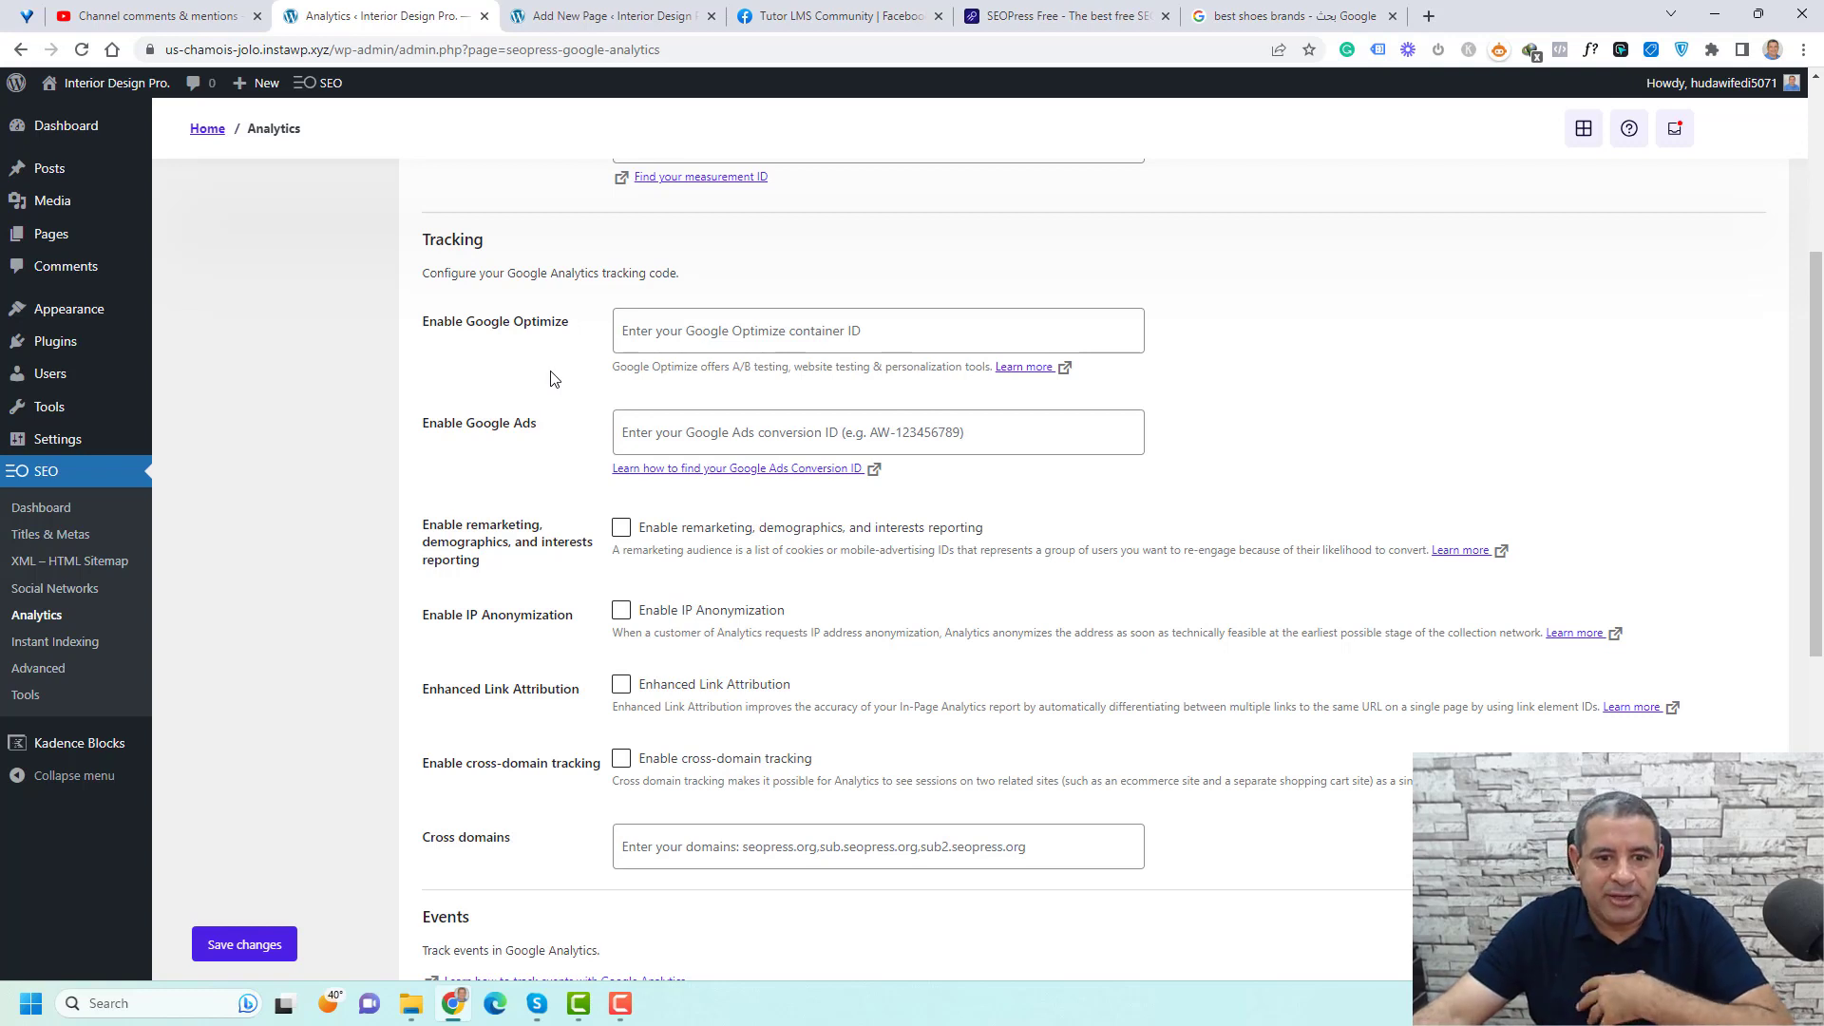
{"action": "scroll", "coordinate": [550, 378], "scroll_direction": "down", "scroll_amount": 2}
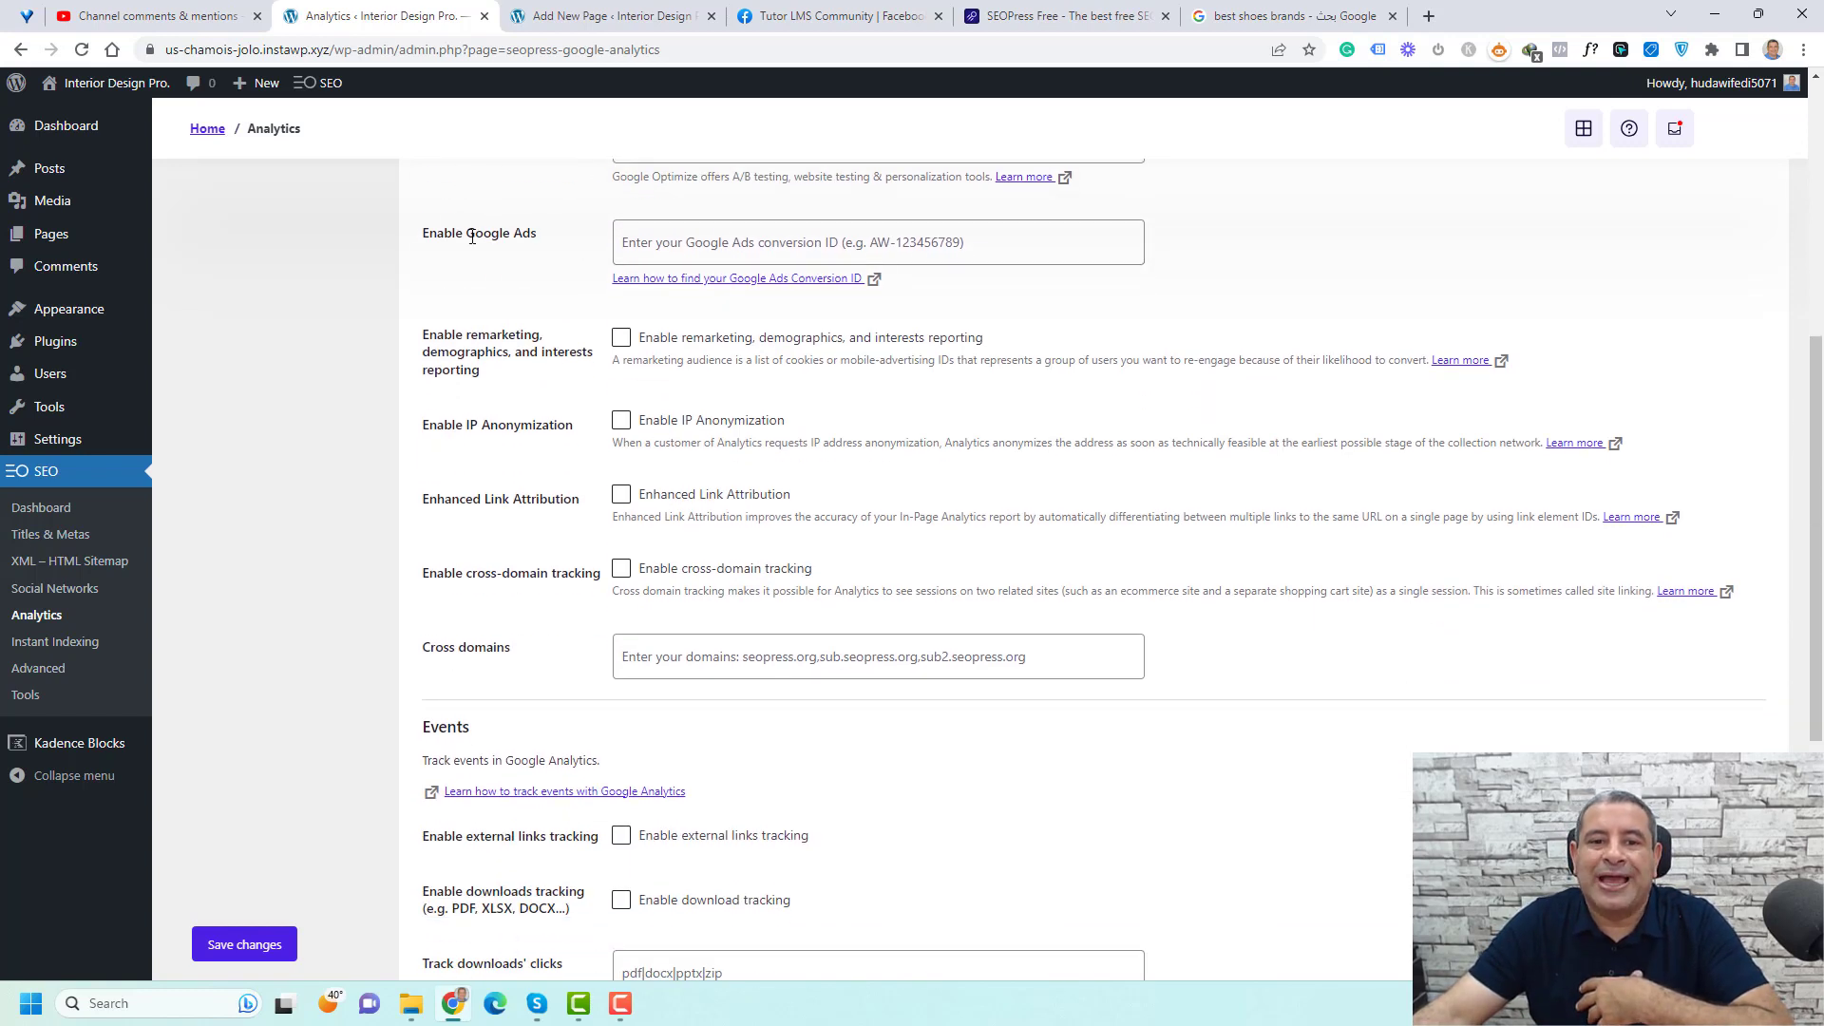
{"action": "scroll", "coordinate": [1240, 261], "scroll_direction": "down", "scroll_amount": 4}
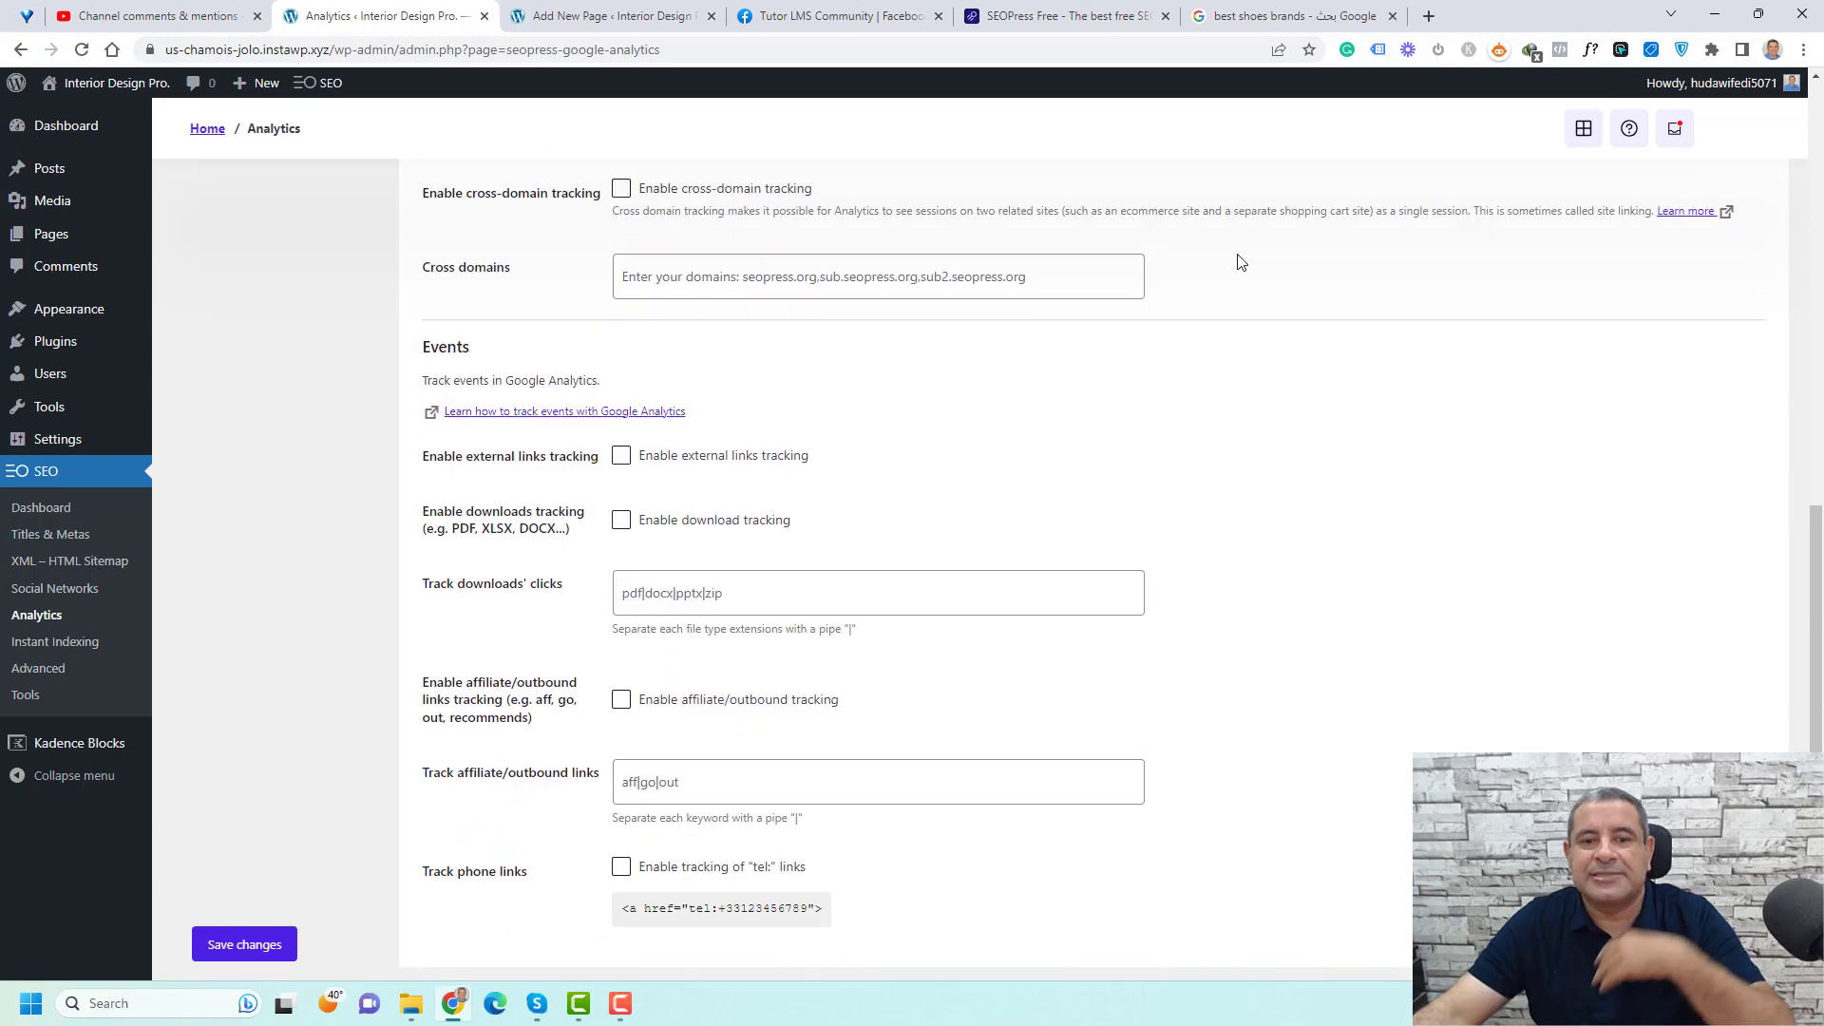
{"action": "scroll", "coordinate": [1254, 468], "scroll_direction": "up", "scroll_amount": 10}
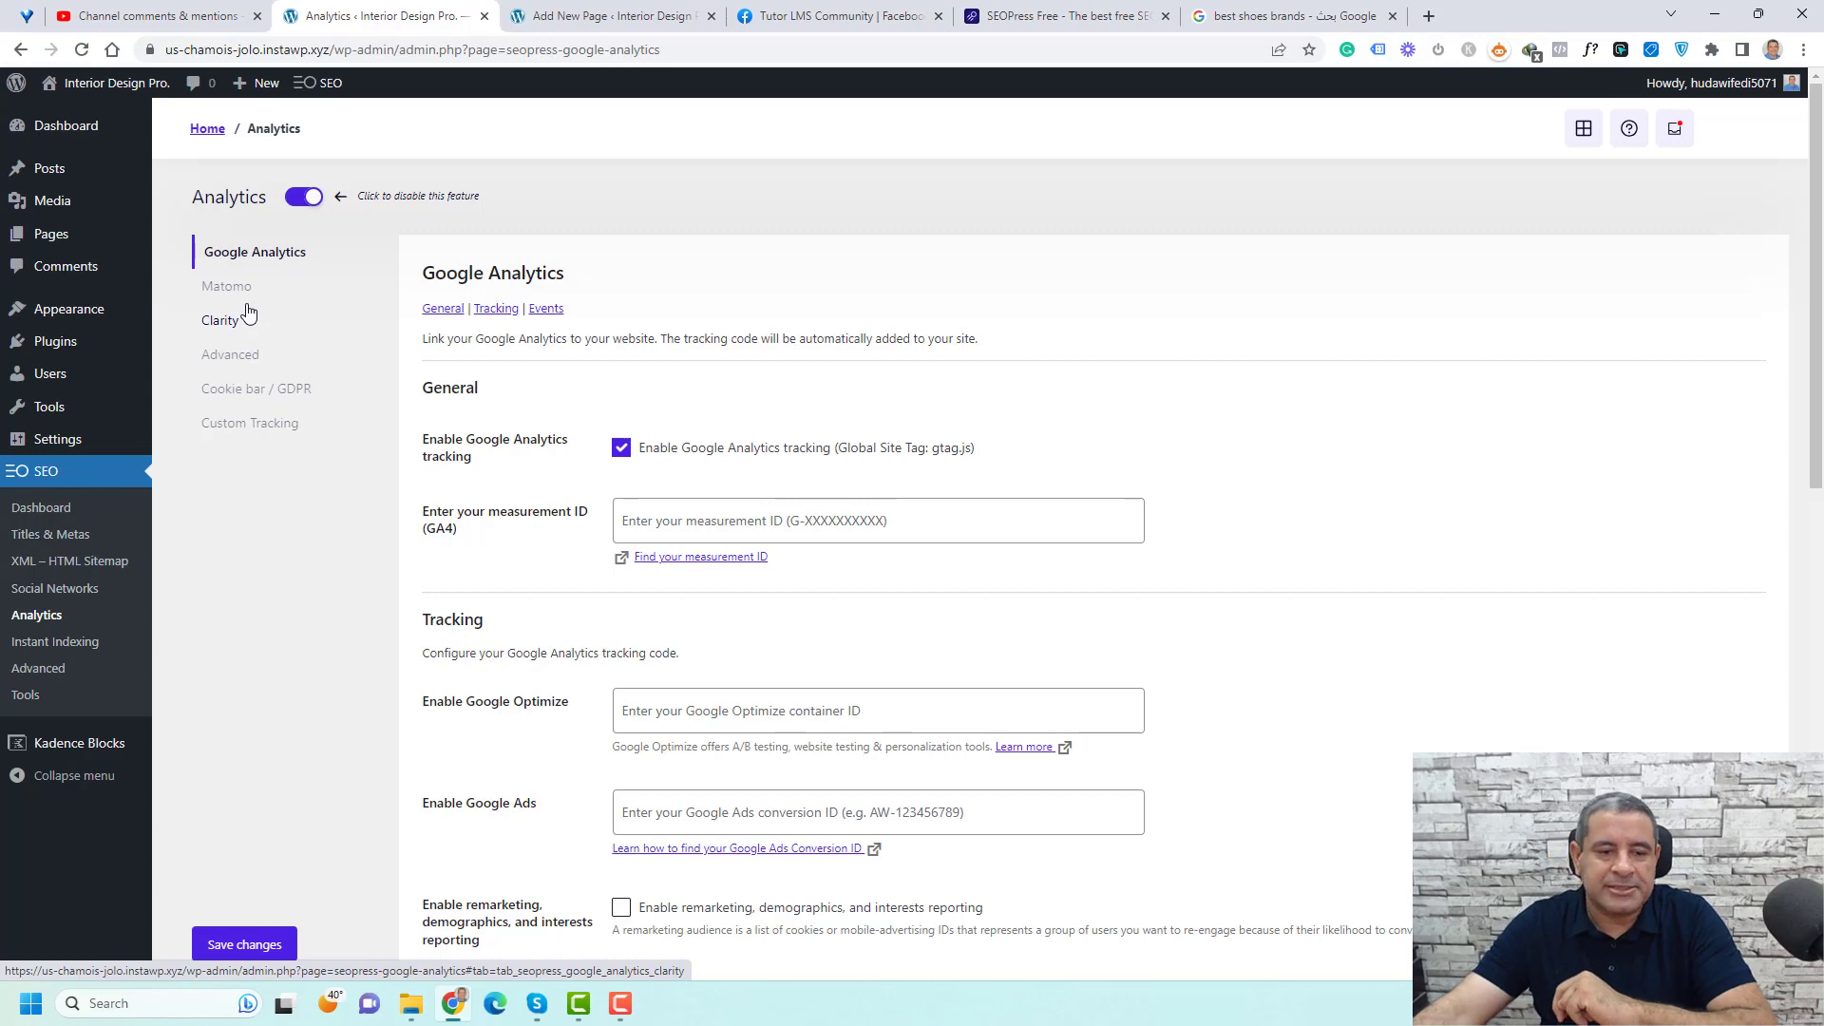
Review the Cookie bar / GDPR and Custom Tracking options of the Analytics module
{"action": "left_click", "coordinate": [239, 388]}
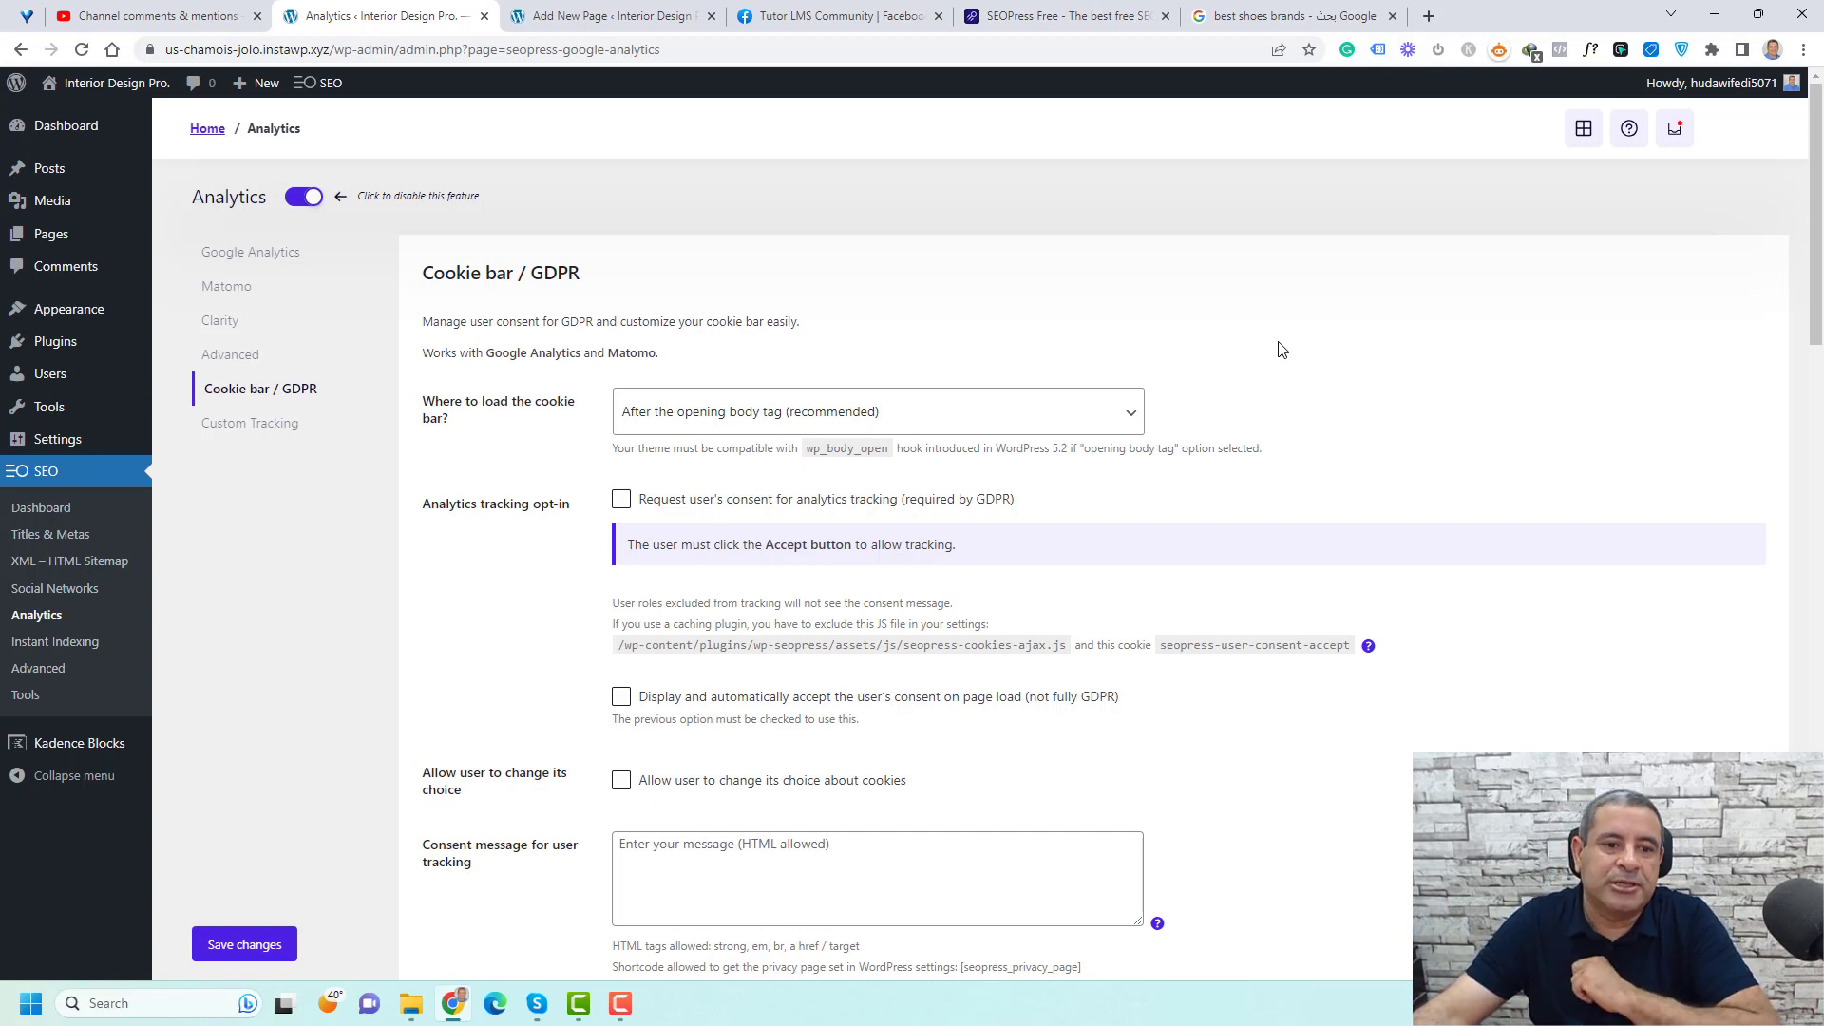
{"action": "left_click", "coordinate": [253, 428]}
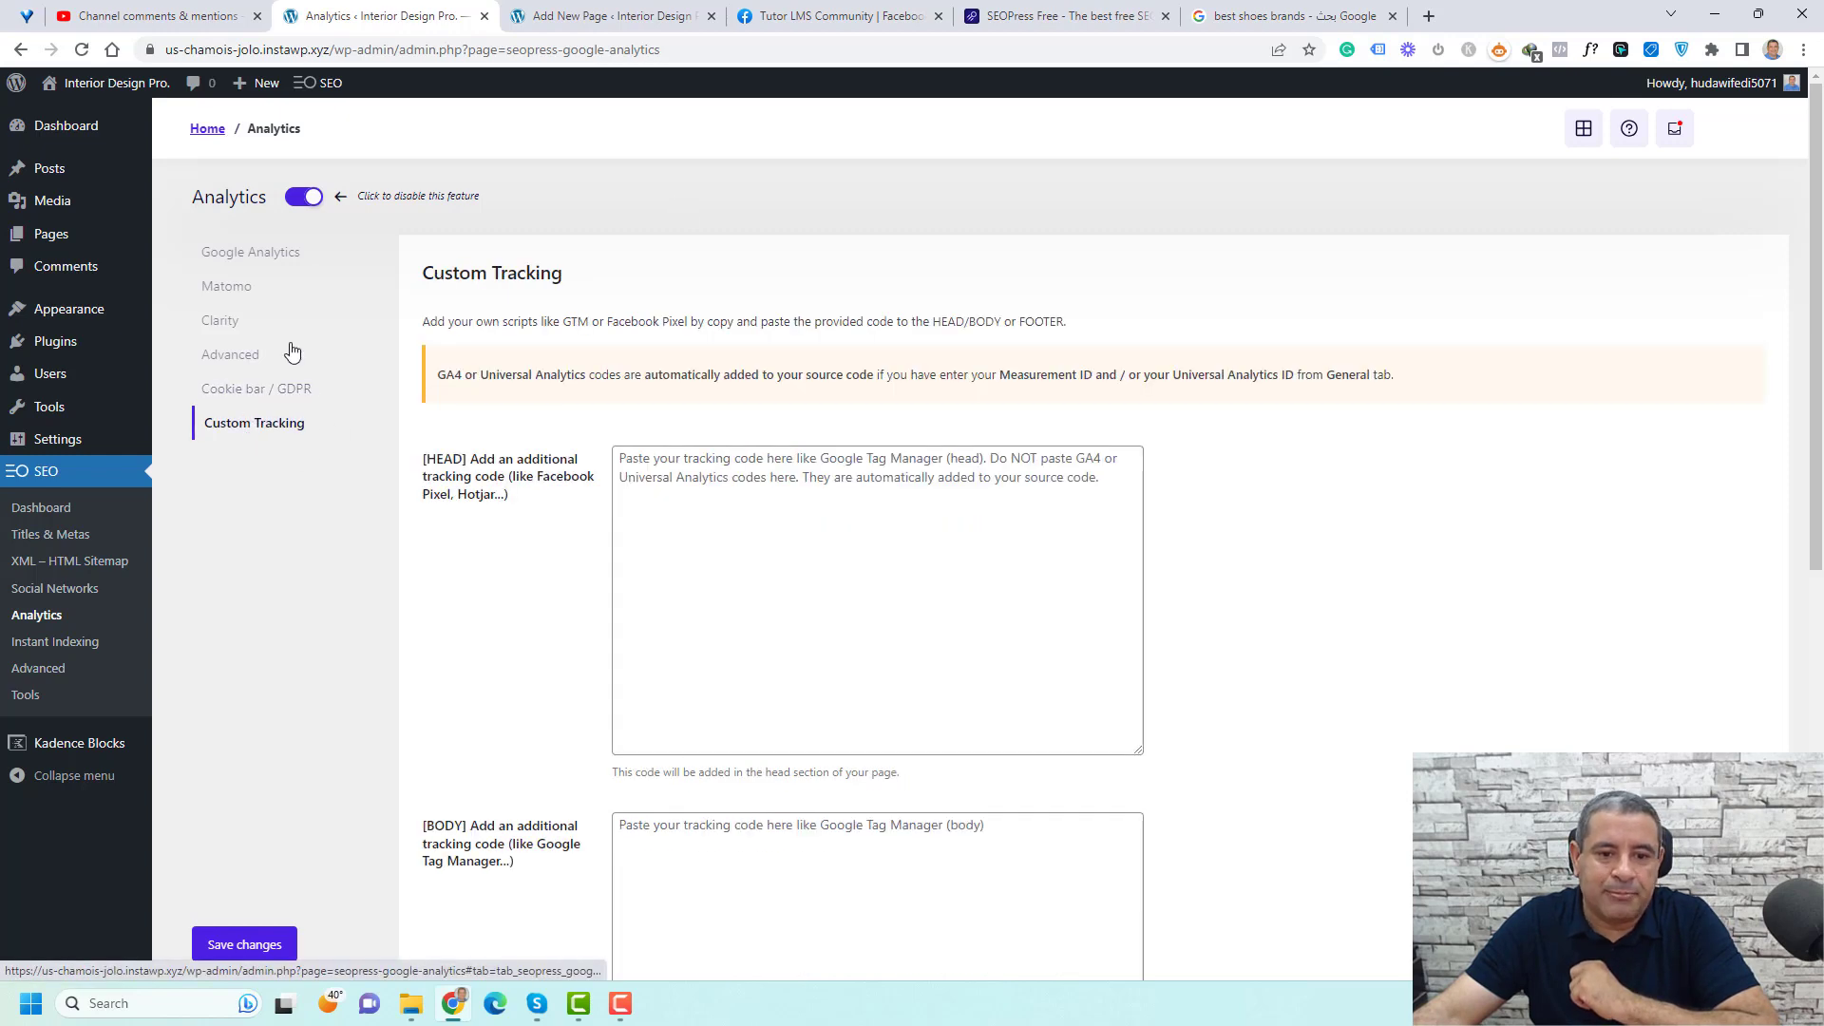
{"action": "scroll", "coordinate": [1282, 522], "scroll_direction": "down", "scroll_amount": 3}
{"action": "scroll", "coordinate": [1282, 522], "scroll_direction": "up", "scroll_amount": 3}
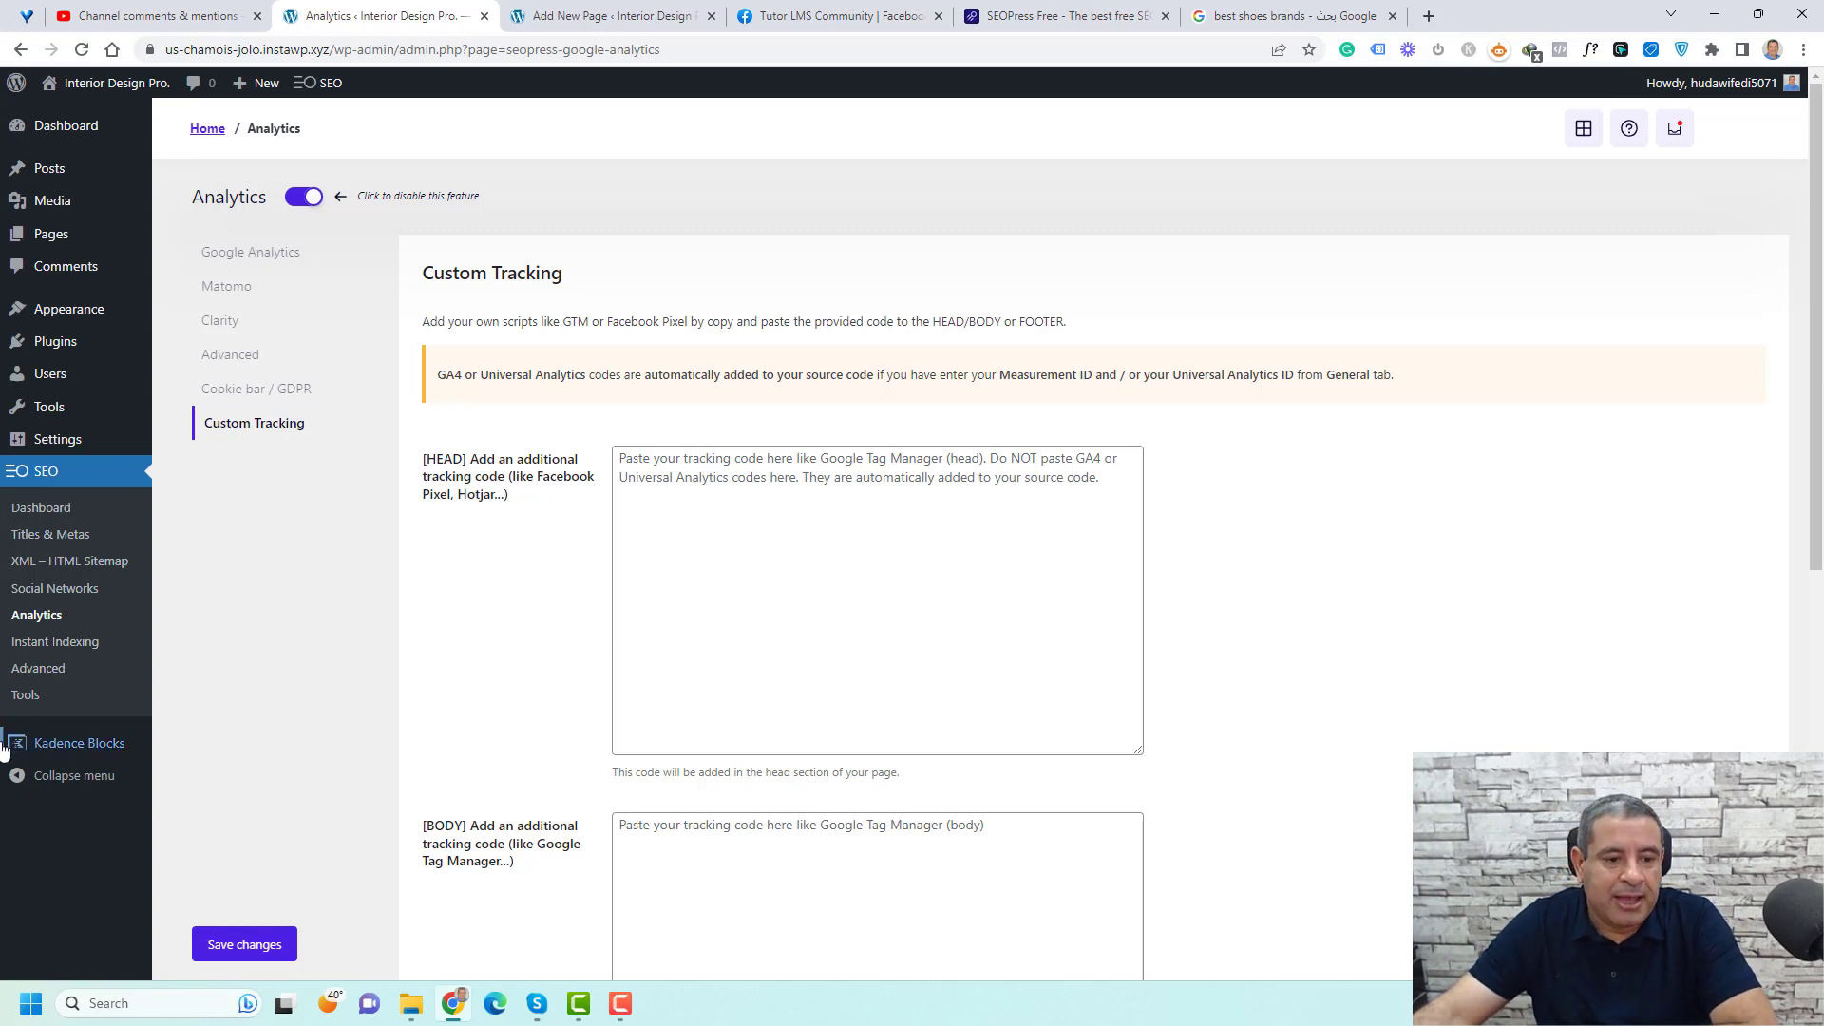
Review the Instant Indexing URL submission options and the Google and Bing indexing API key settings
{"action": "left_click", "coordinate": [38, 644]}
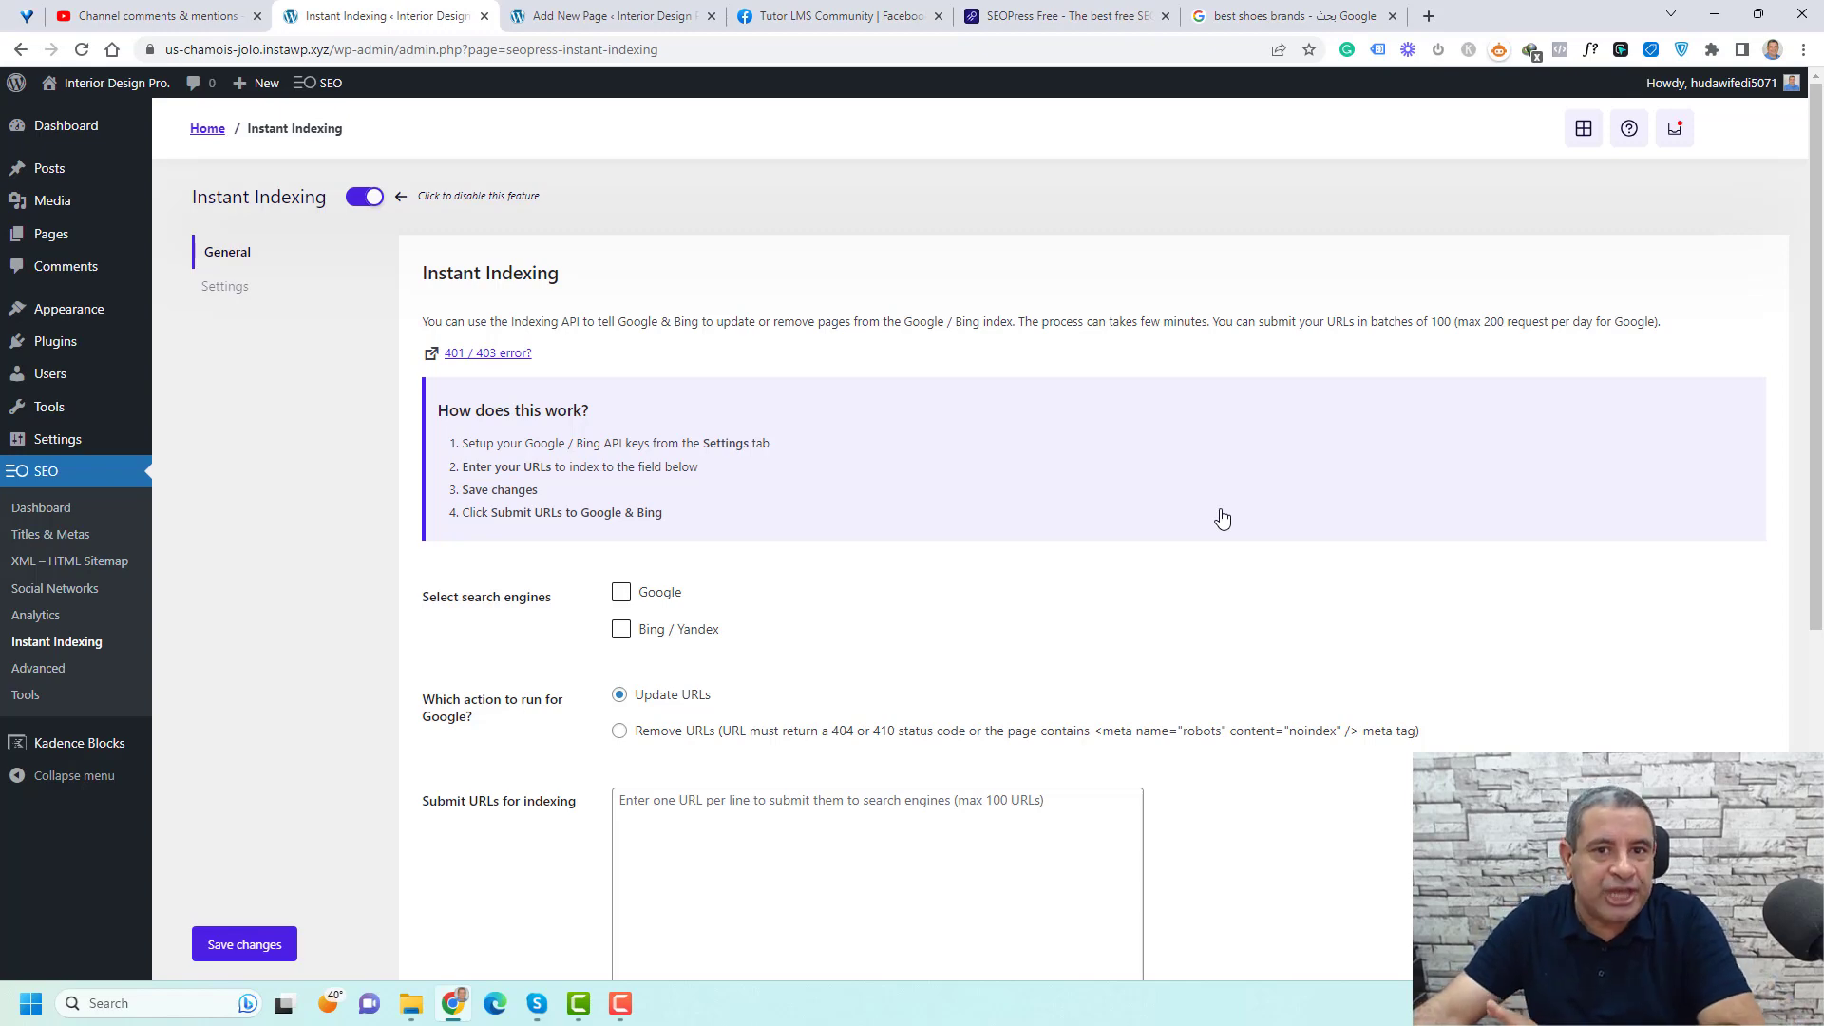
{"action": "scroll", "coordinate": [1222, 518], "scroll_direction": "down", "scroll_amount": 4}
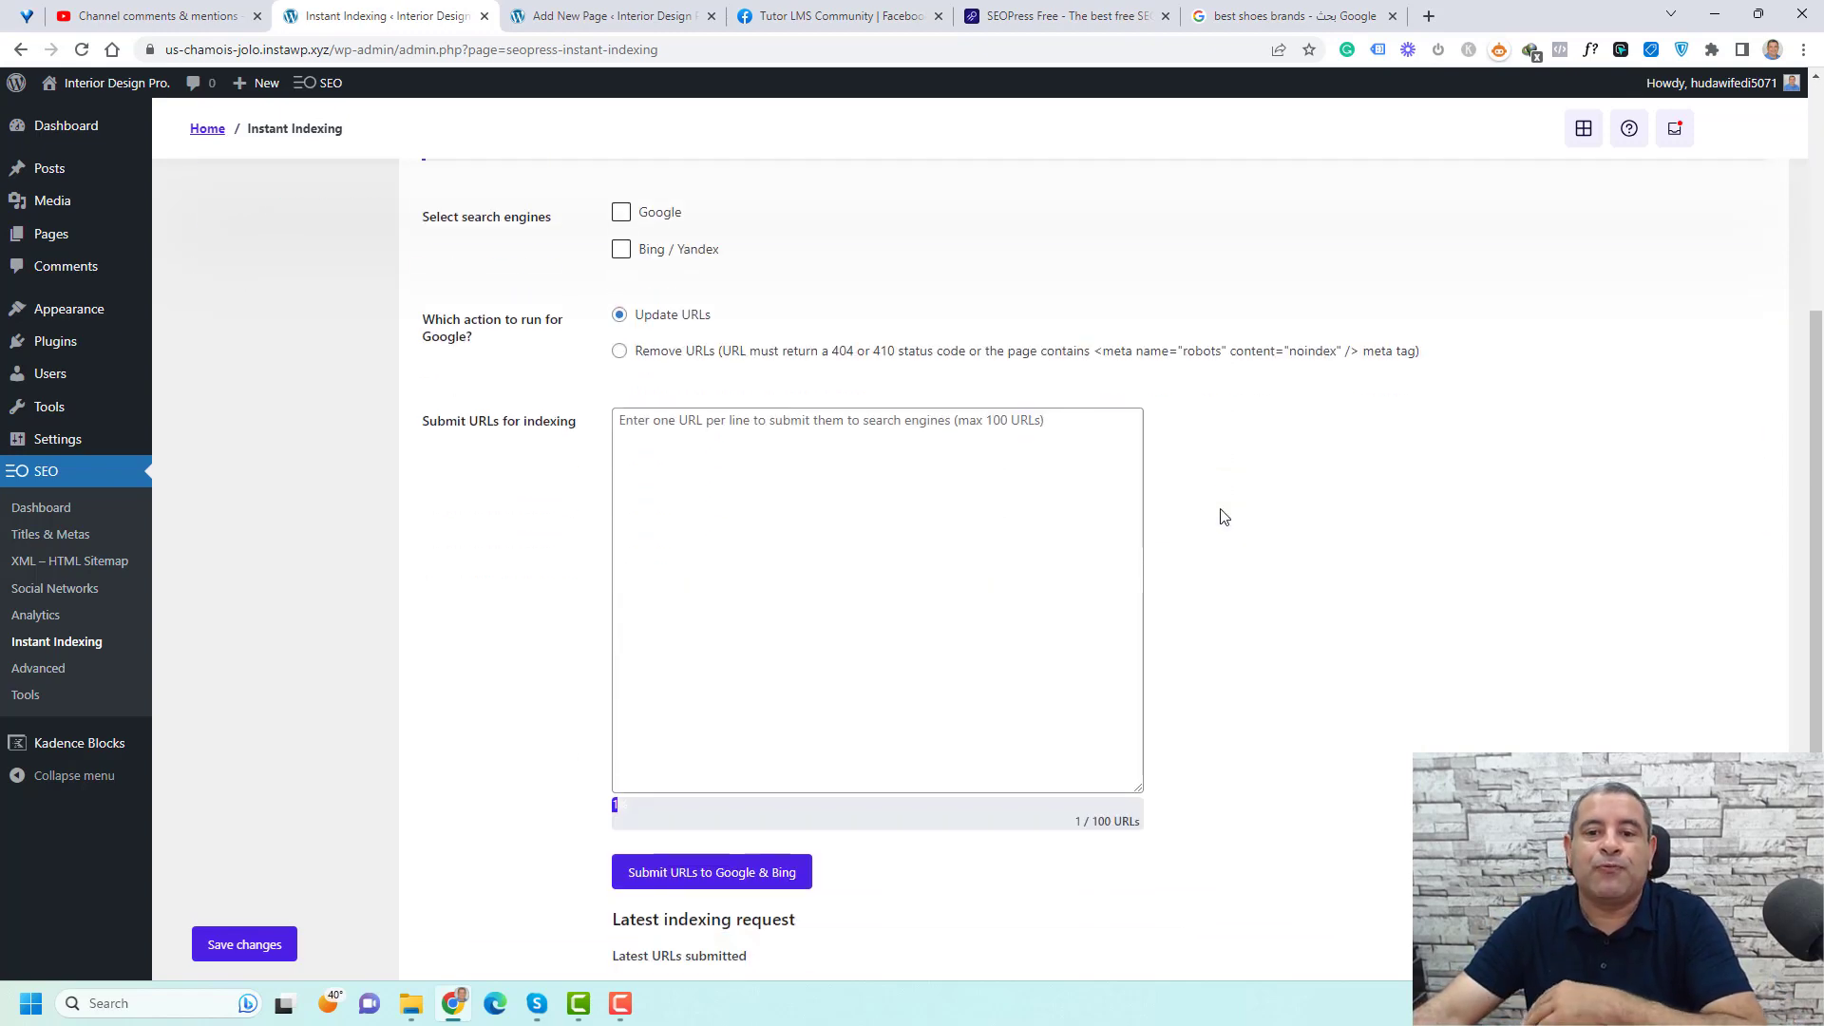
{"action": "scroll", "coordinate": [1224, 517], "scroll_direction": "up", "scroll_amount": 4}
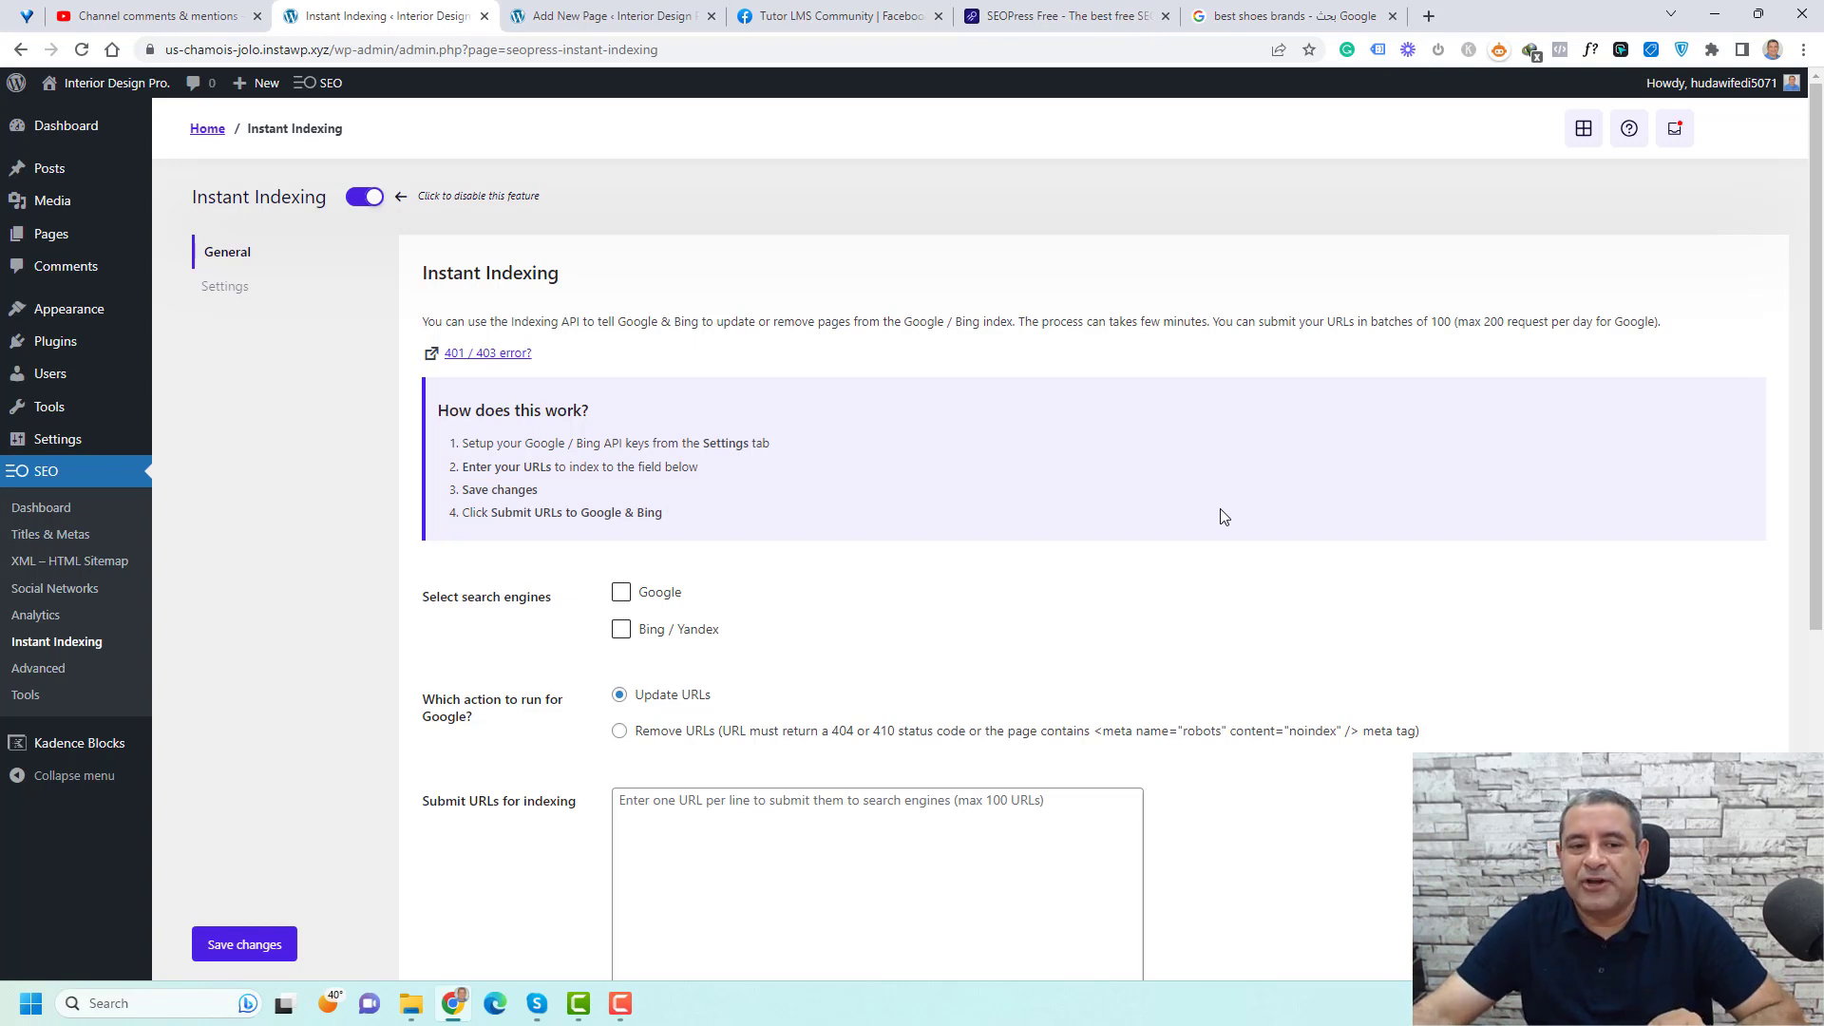
{"action": "left_click", "coordinate": [257, 301]}
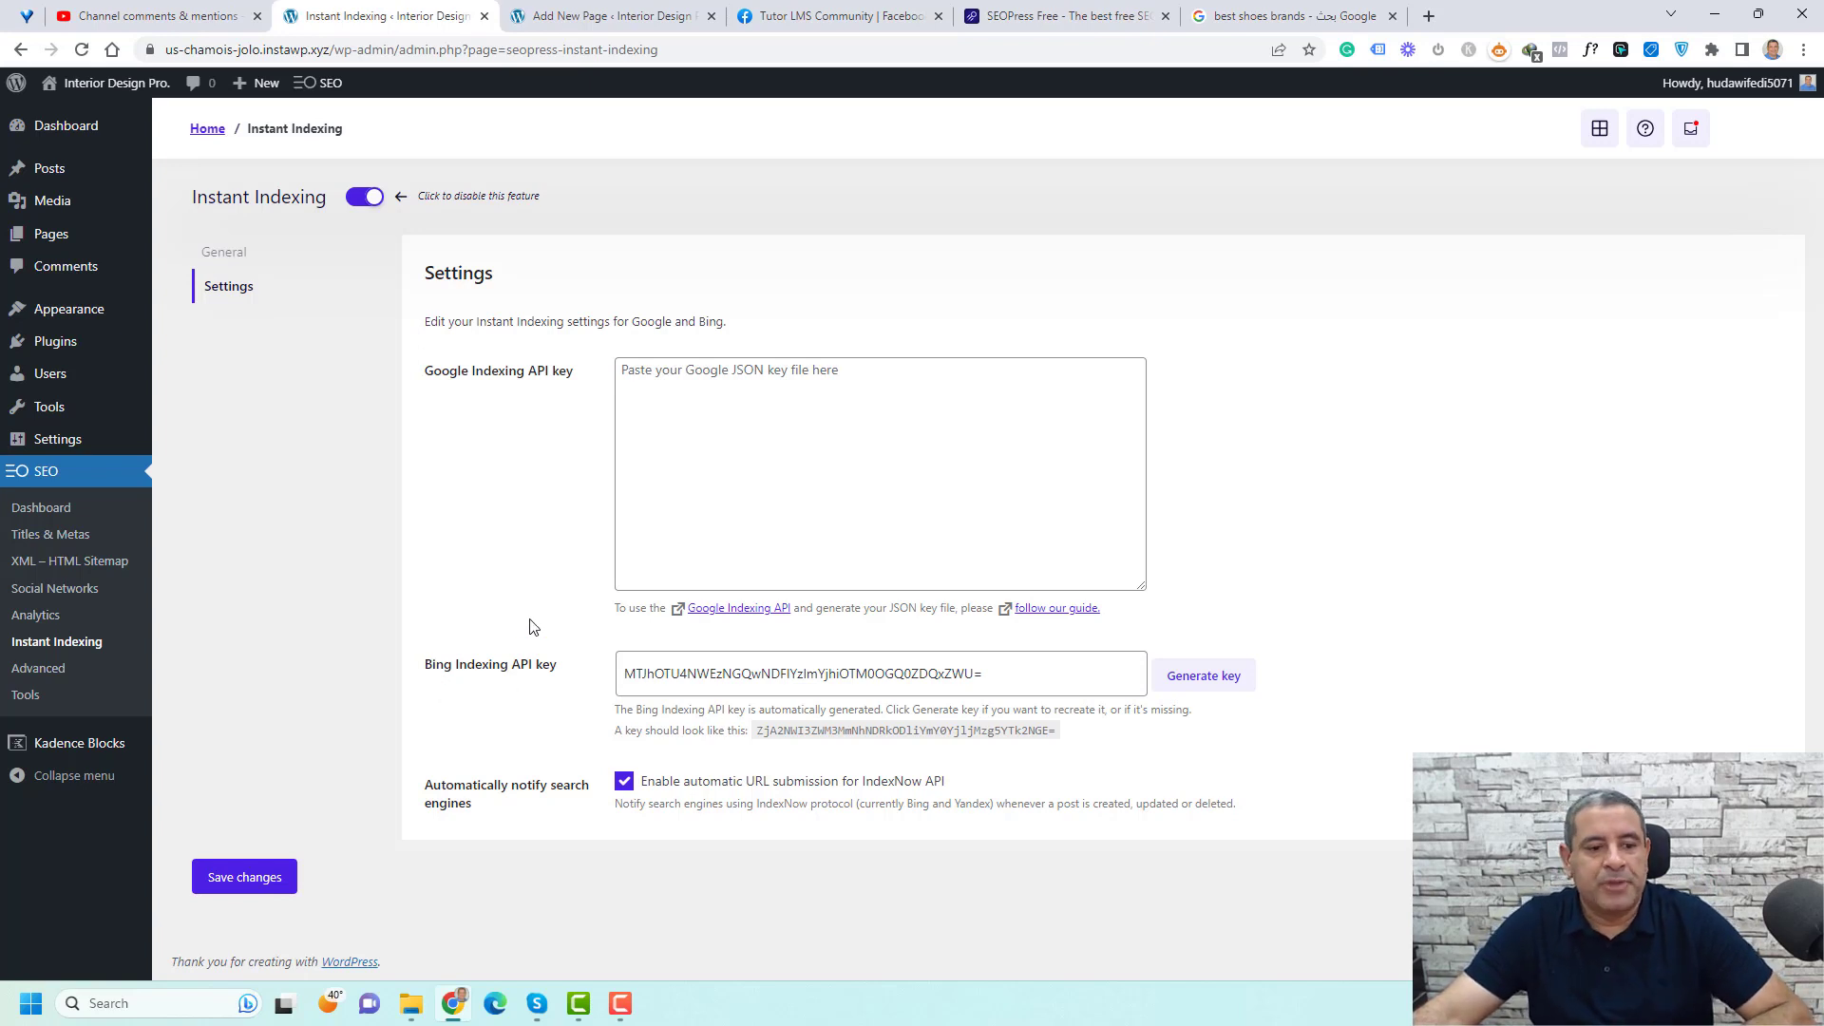
Review the Image SEO options in the Image SEO & Advanced settings
{"action": "left_click", "coordinate": [42, 672]}
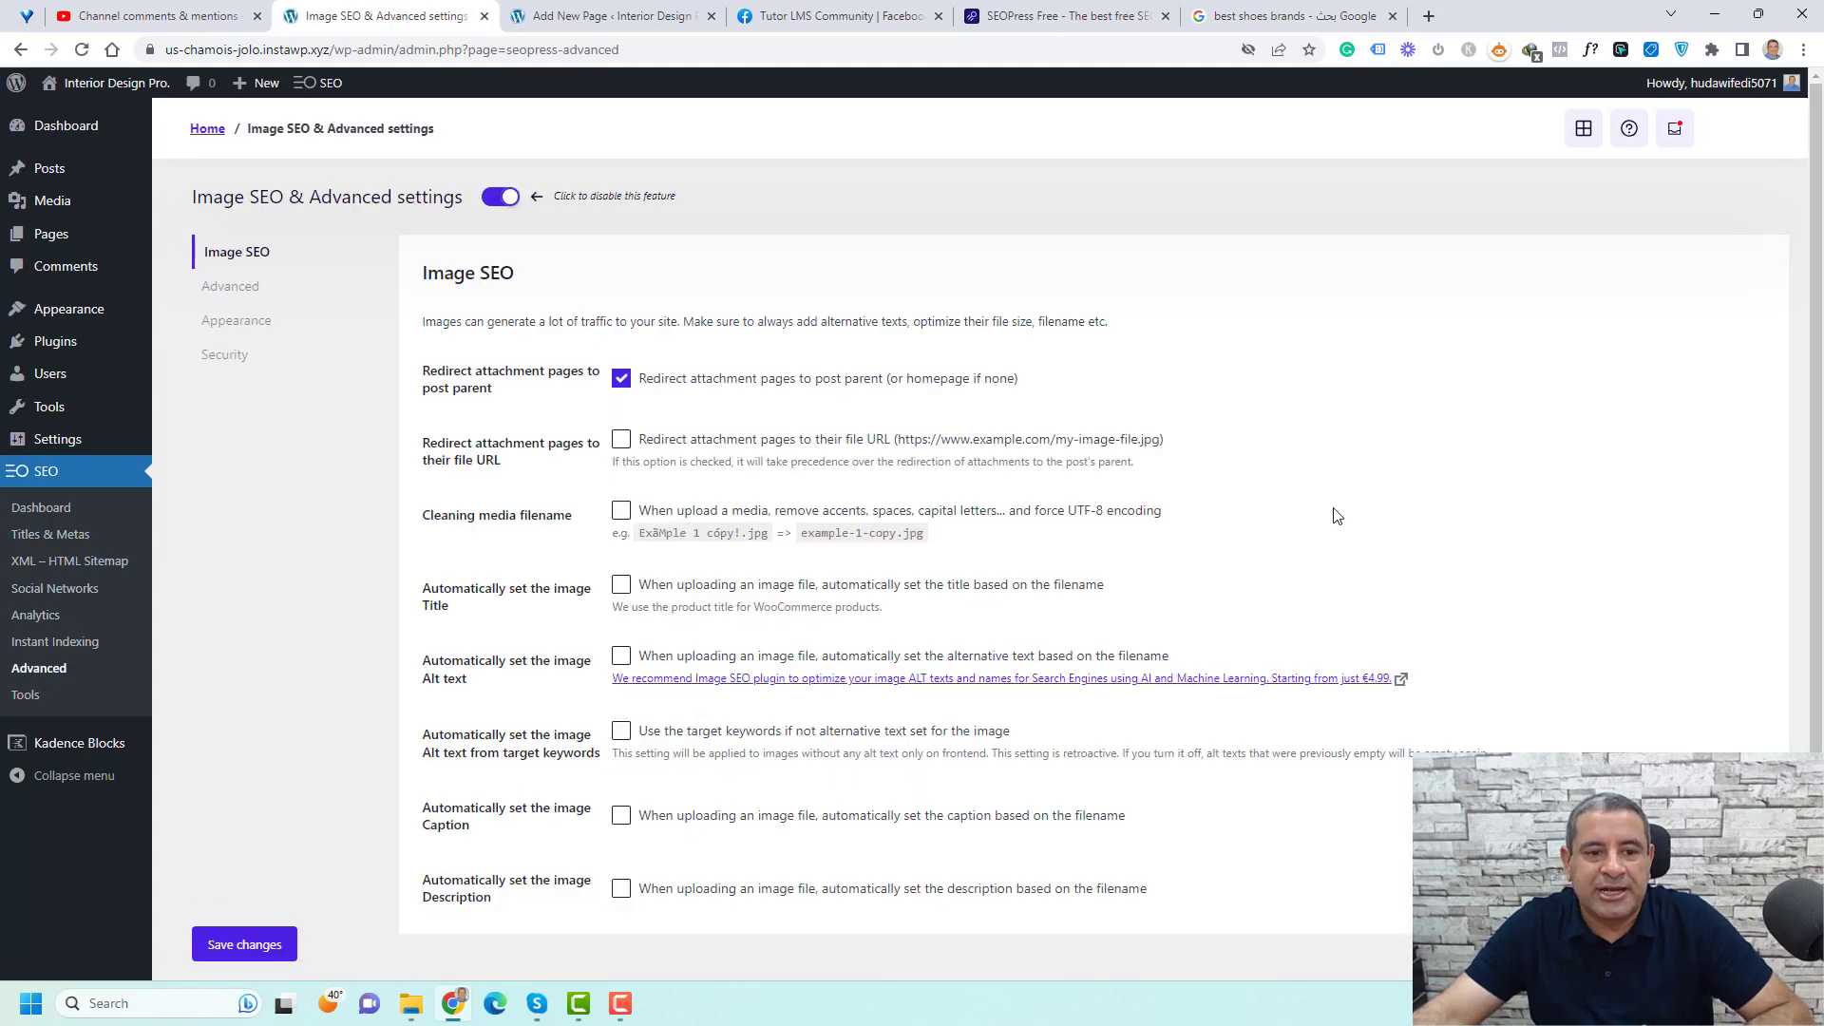
{"action": "scroll", "coordinate": [1315, 435], "scroll_direction": "down", "scroll_amount": 1}
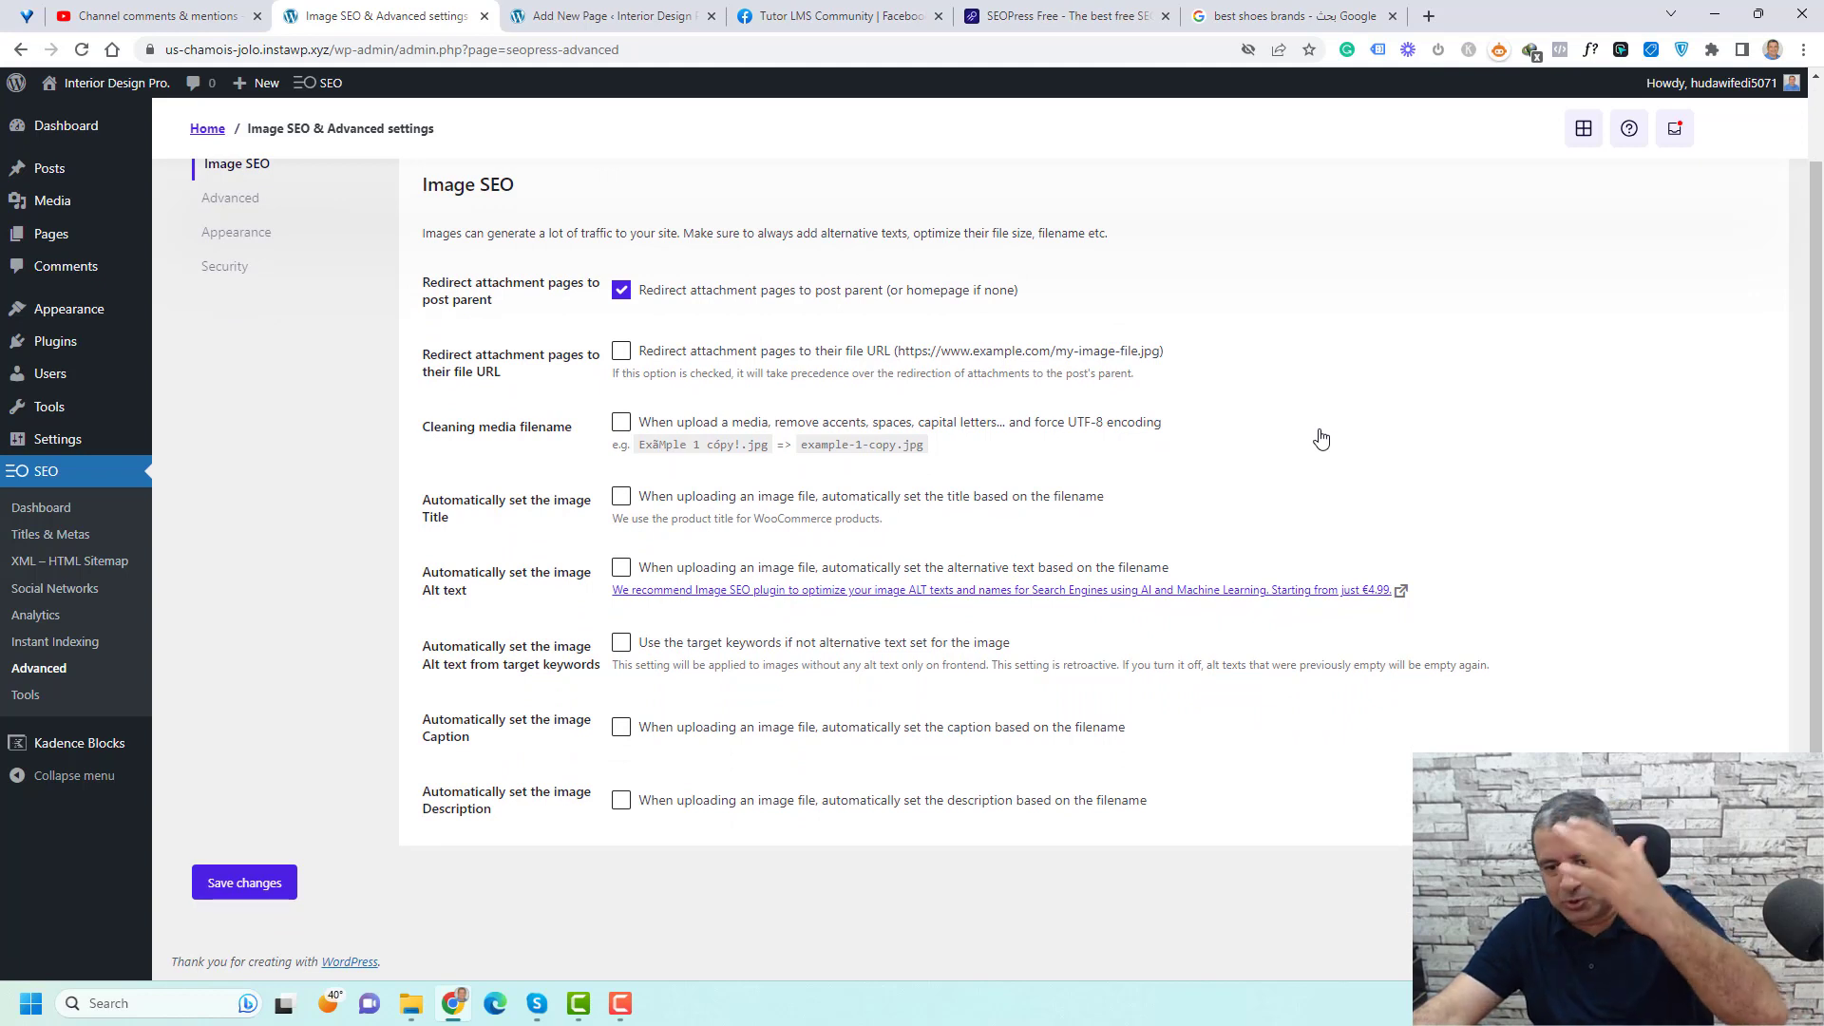
{"action": "scroll", "coordinate": [399, 370], "scroll_direction": "up", "scroll_amount": 1}
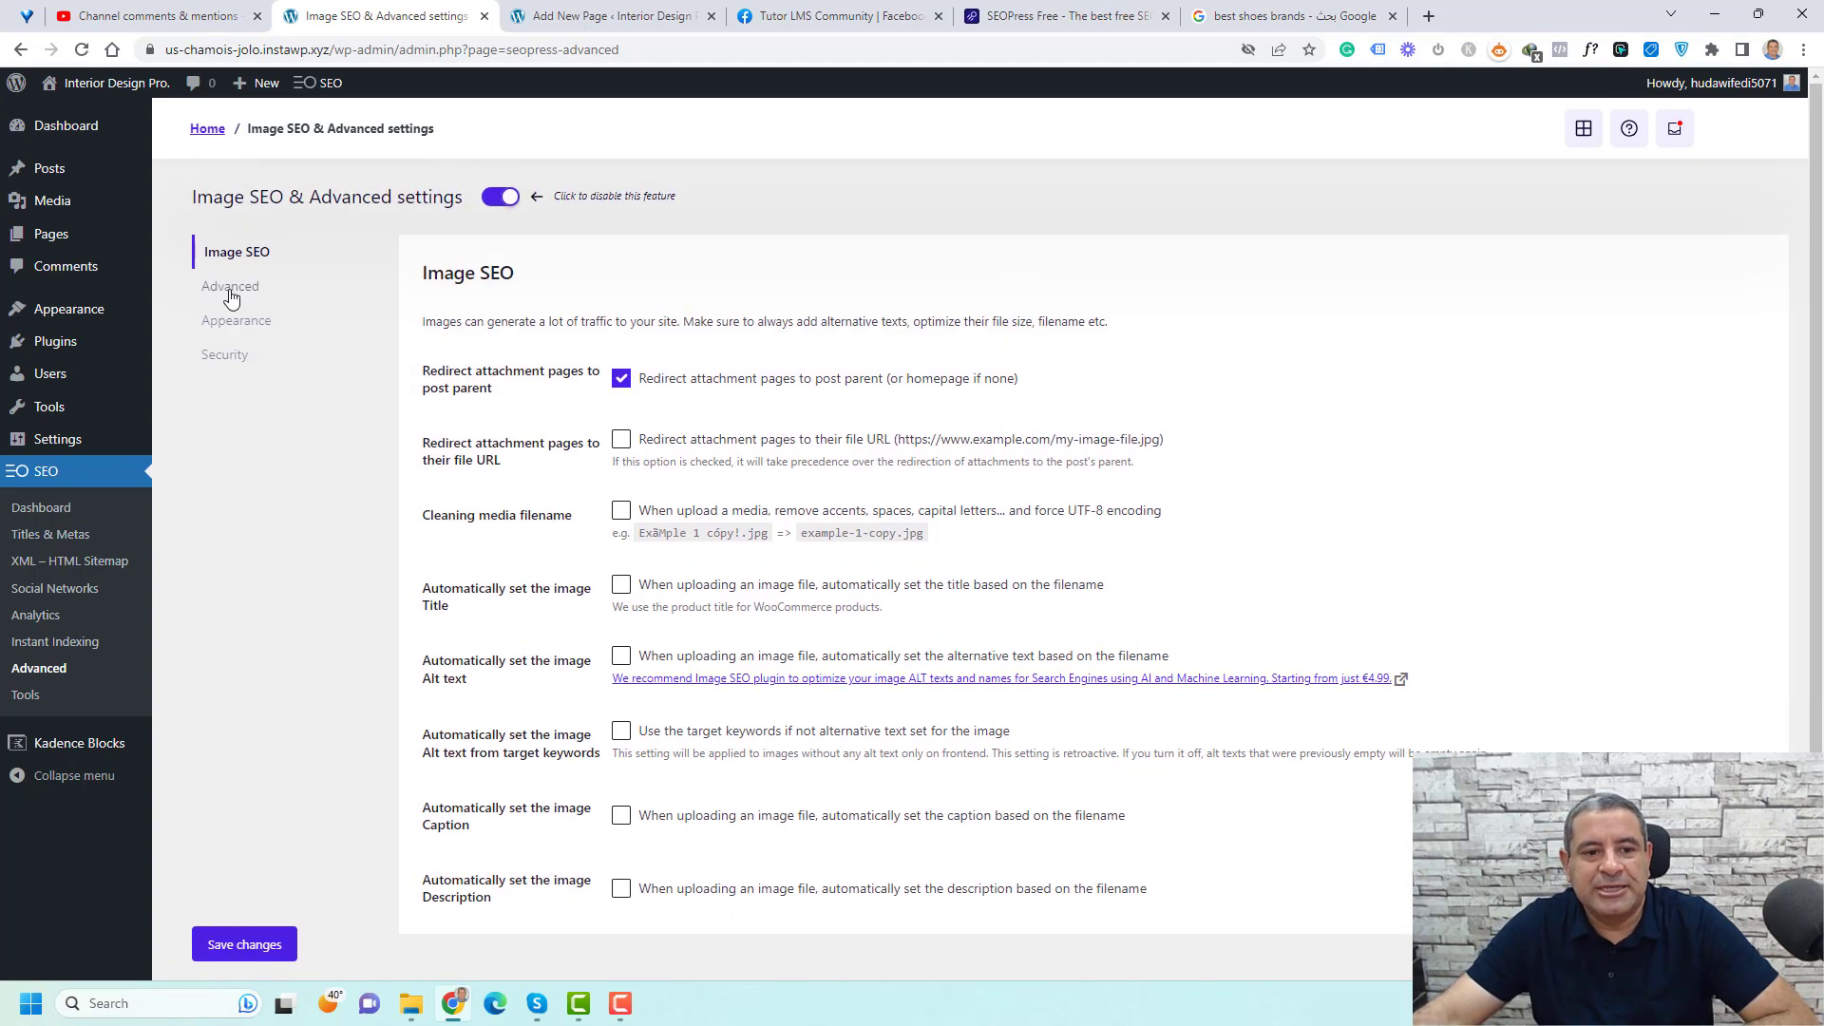
Review the Advanced, Appearance and Security options in the Image SEO & Advanced settings
{"action": "left_click", "coordinate": [231, 293]}
{"action": "scroll", "coordinate": [1431, 482], "scroll_direction": "down", "scroll_amount": 5}
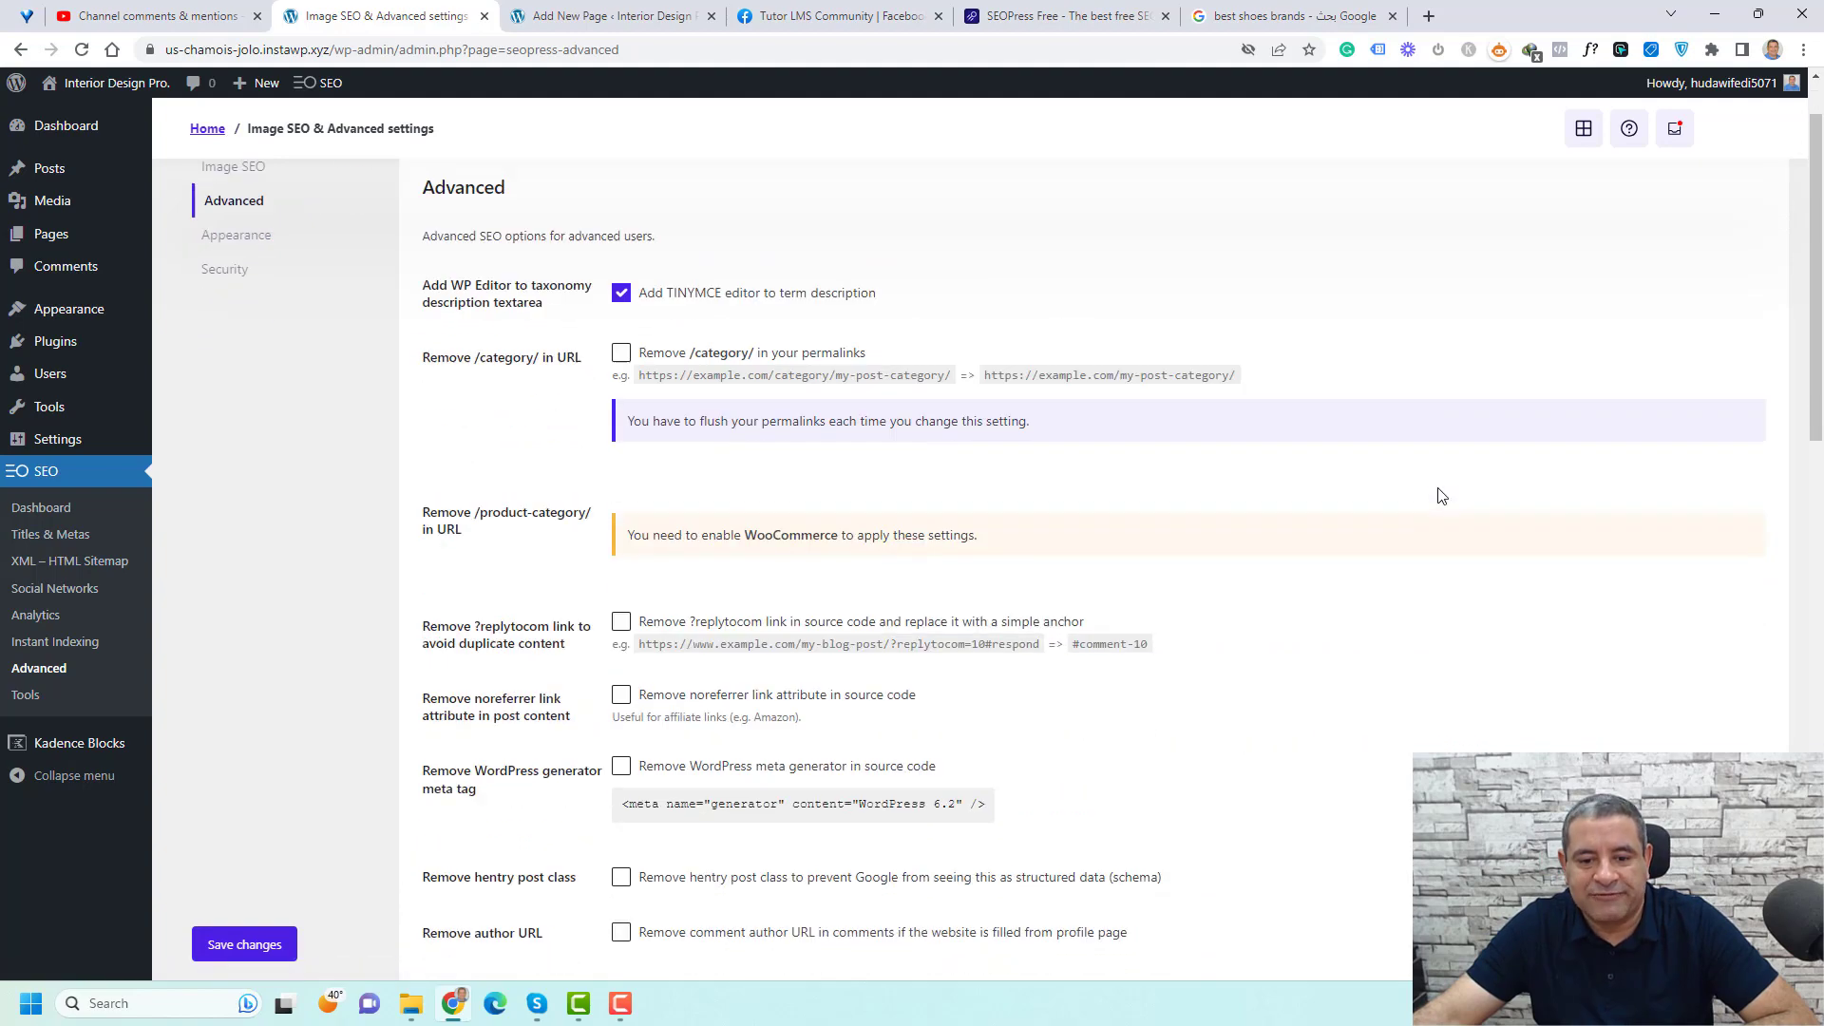
{"action": "scroll", "coordinate": [1441, 495], "scroll_direction": "down", "scroll_amount": 7}
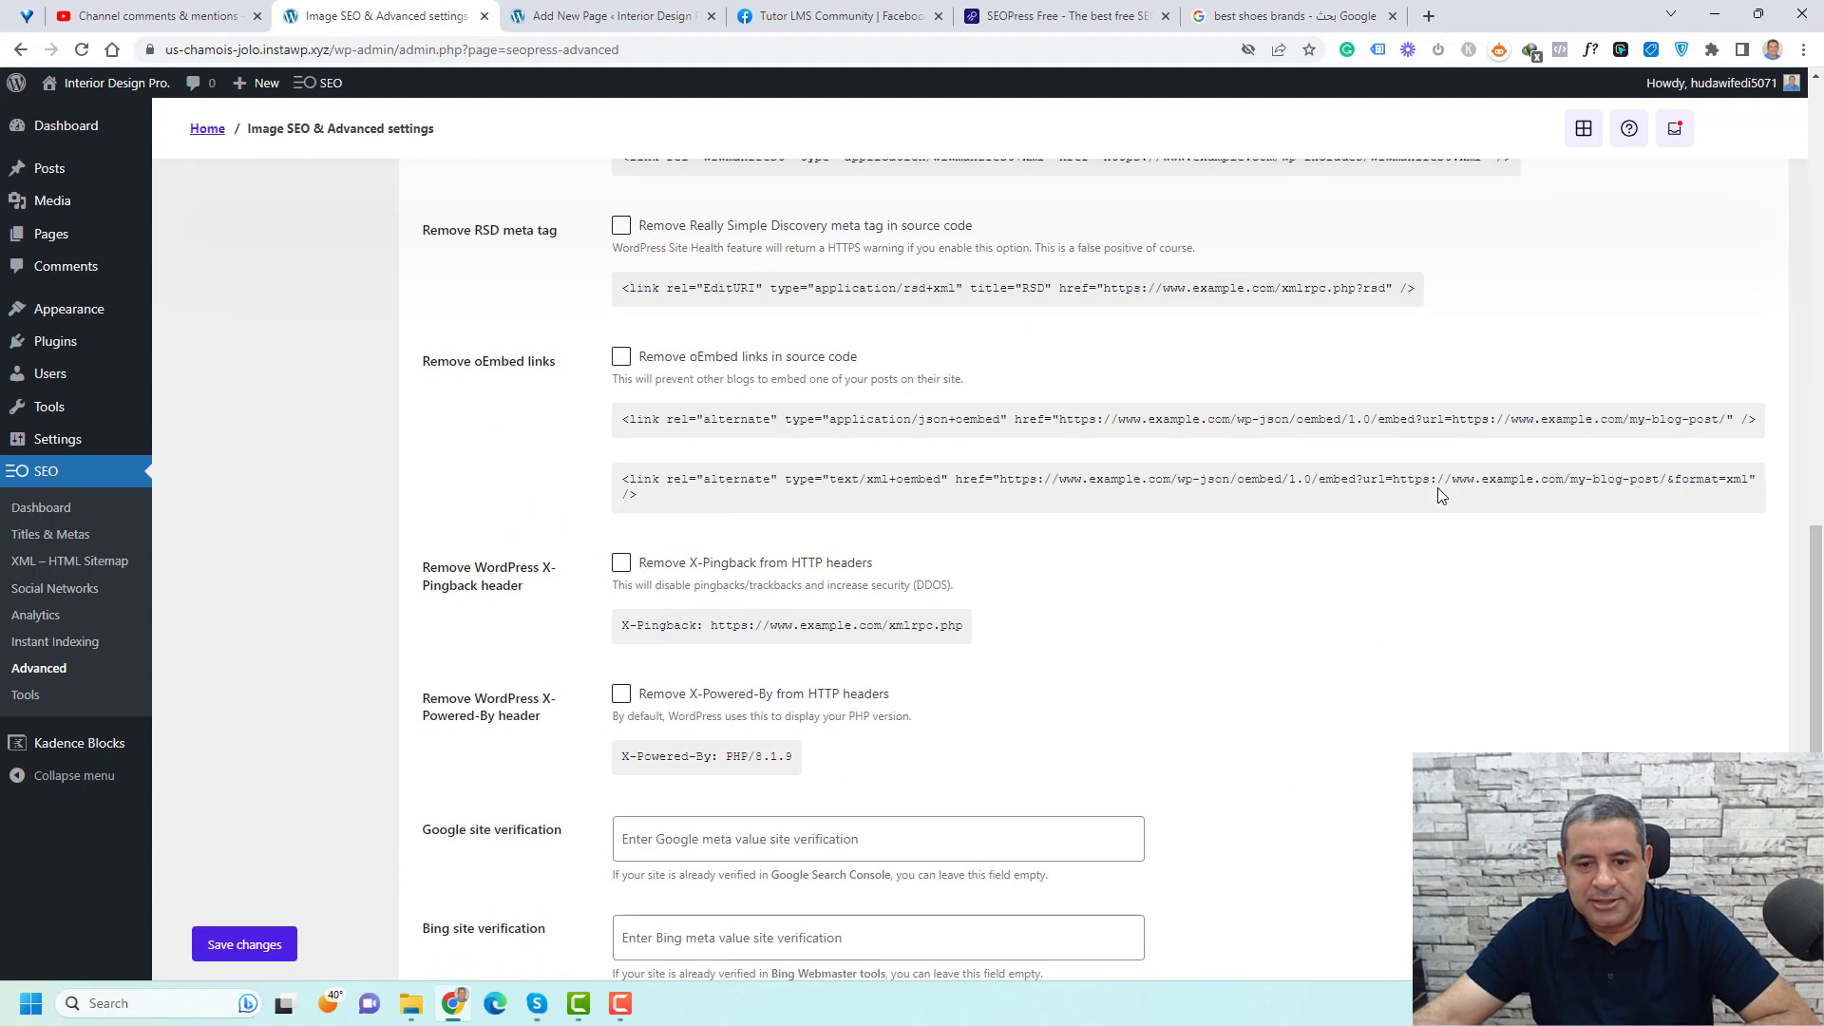
{"action": "scroll", "coordinate": [1438, 487], "scroll_direction": "up", "scroll_amount": 13}
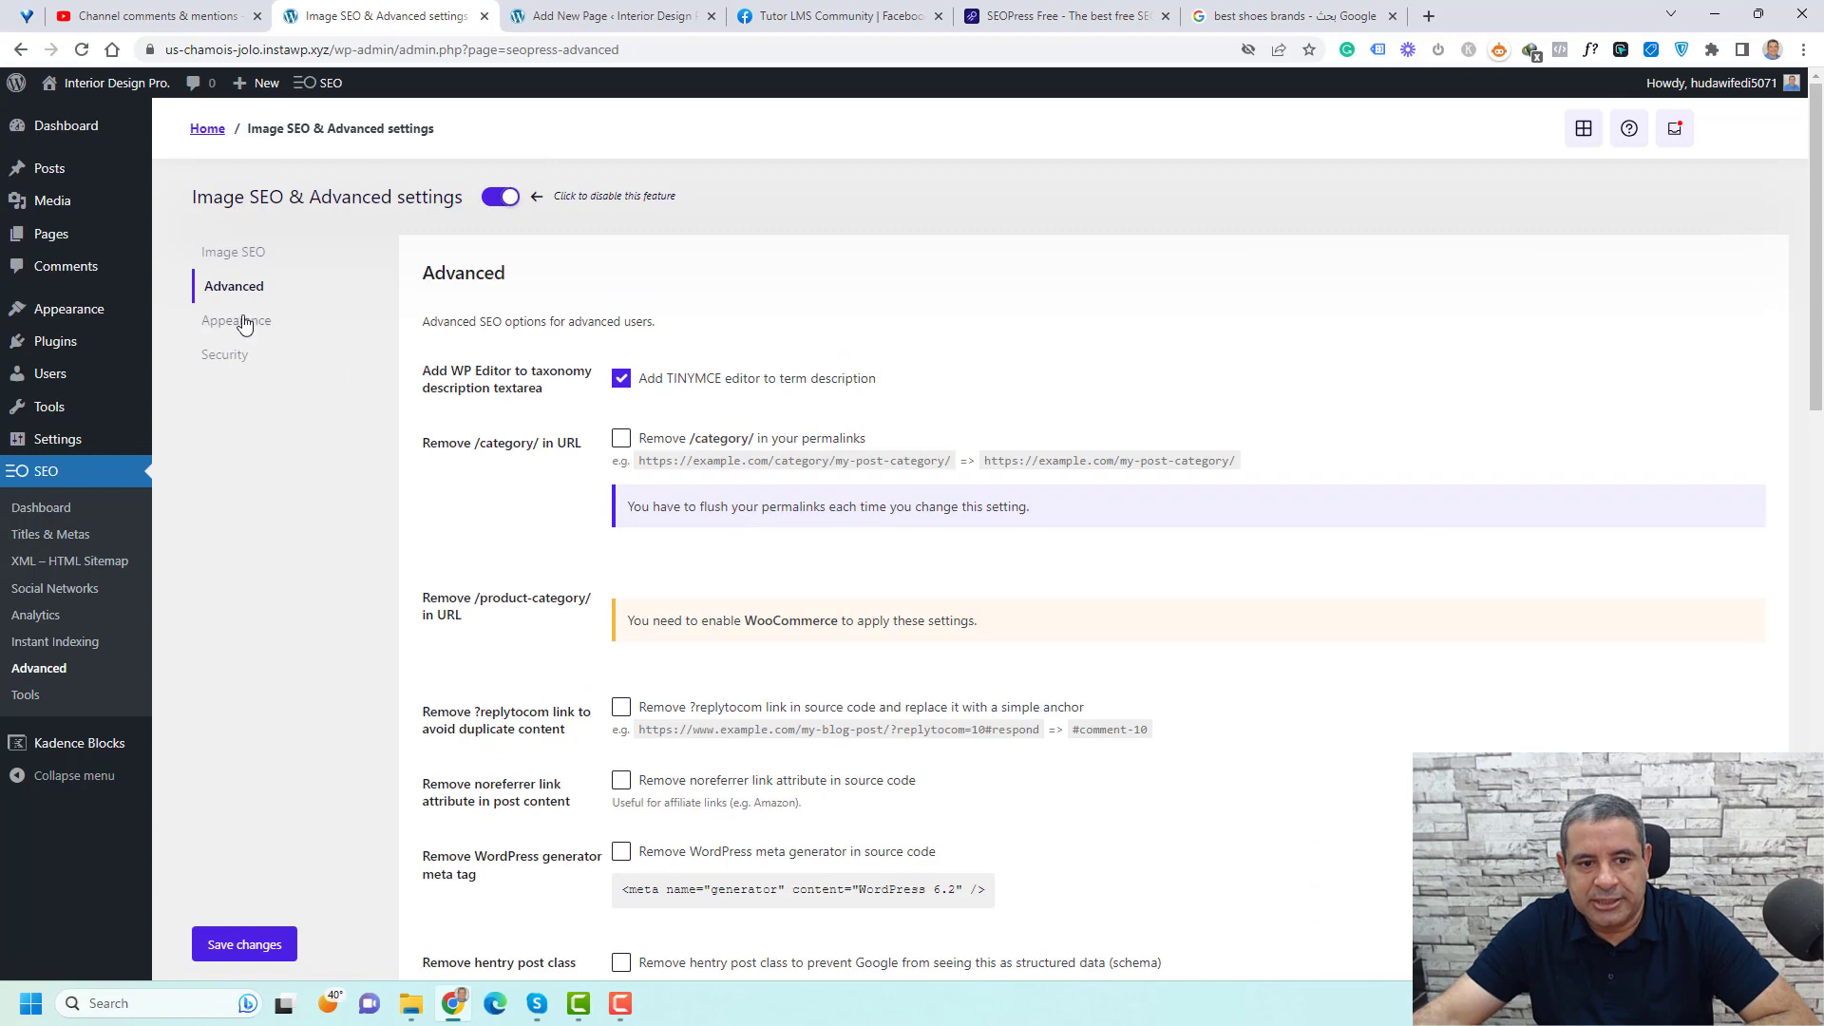
{"action": "left_click", "coordinate": [243, 324]}
{"action": "left_click", "coordinate": [243, 359]}
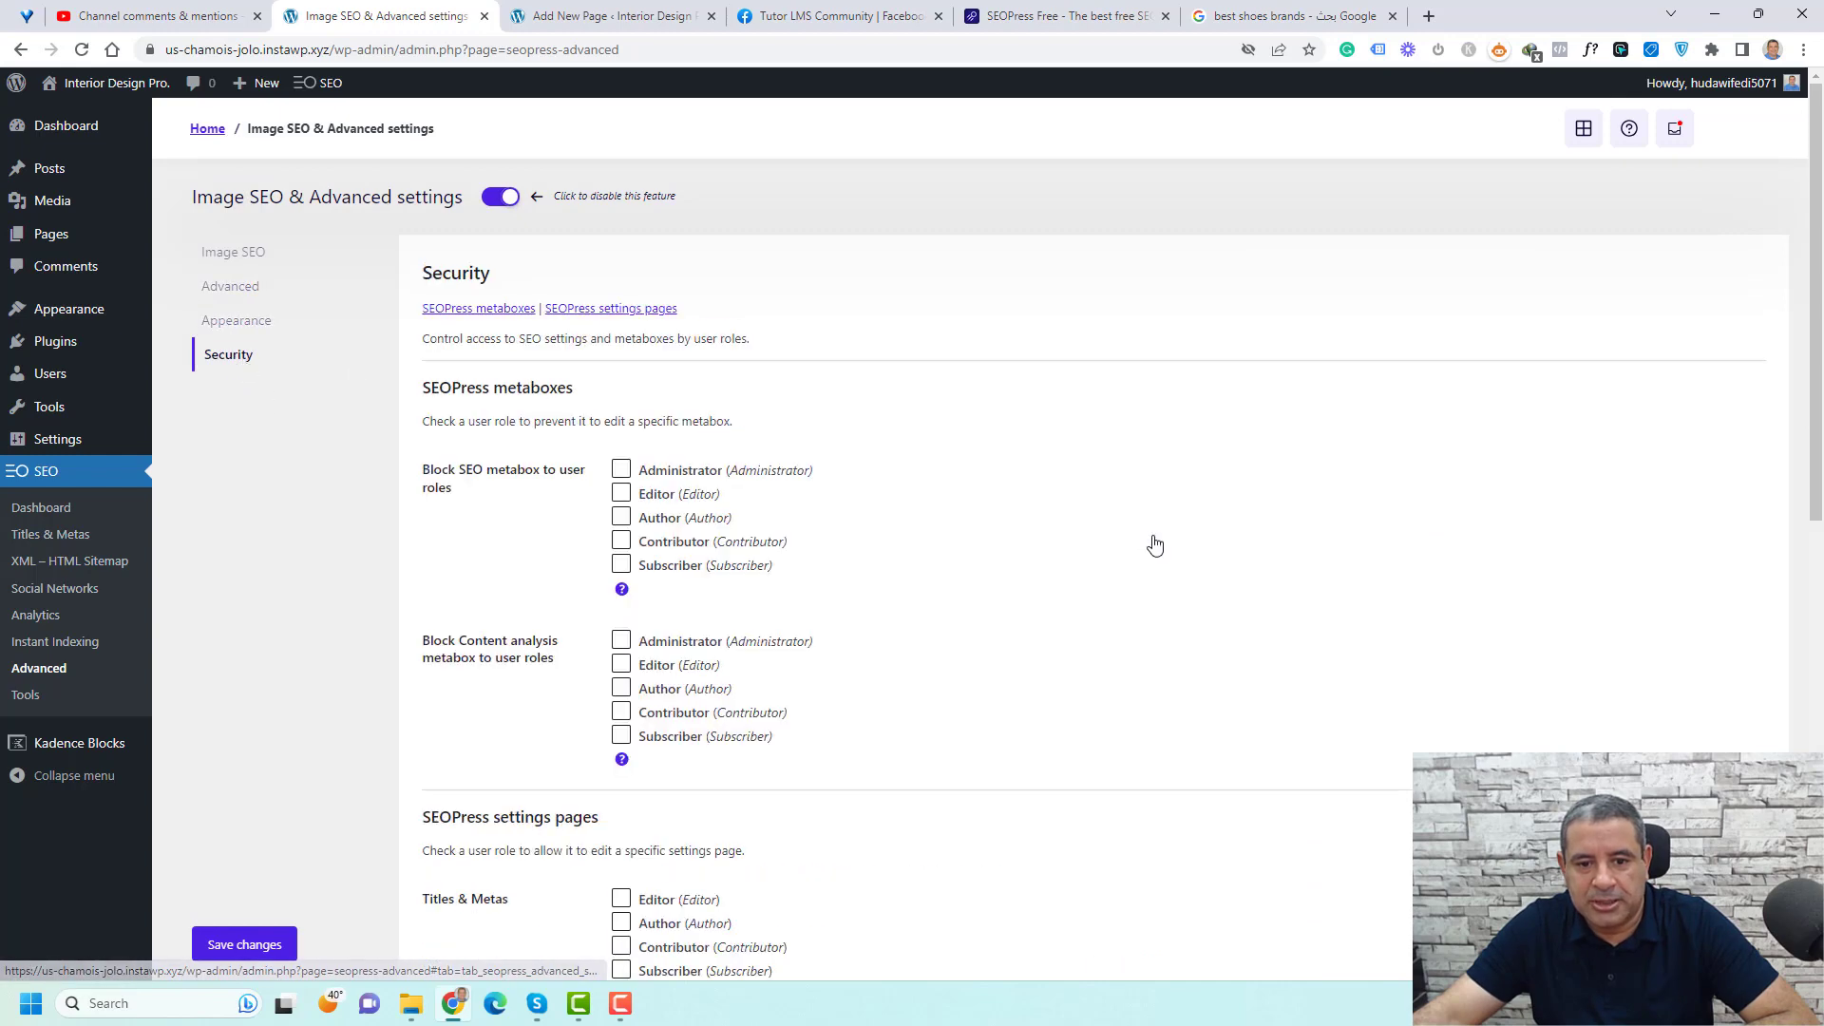
Review the Security options that control access to SEO metaboxes and settings pages by user role
{"action": "scroll", "coordinate": [1153, 542], "scroll_direction": "down", "scroll_amount": 7}
{"action": "scroll", "coordinate": [1152, 541], "scroll_direction": "up", "scroll_amount": 7}
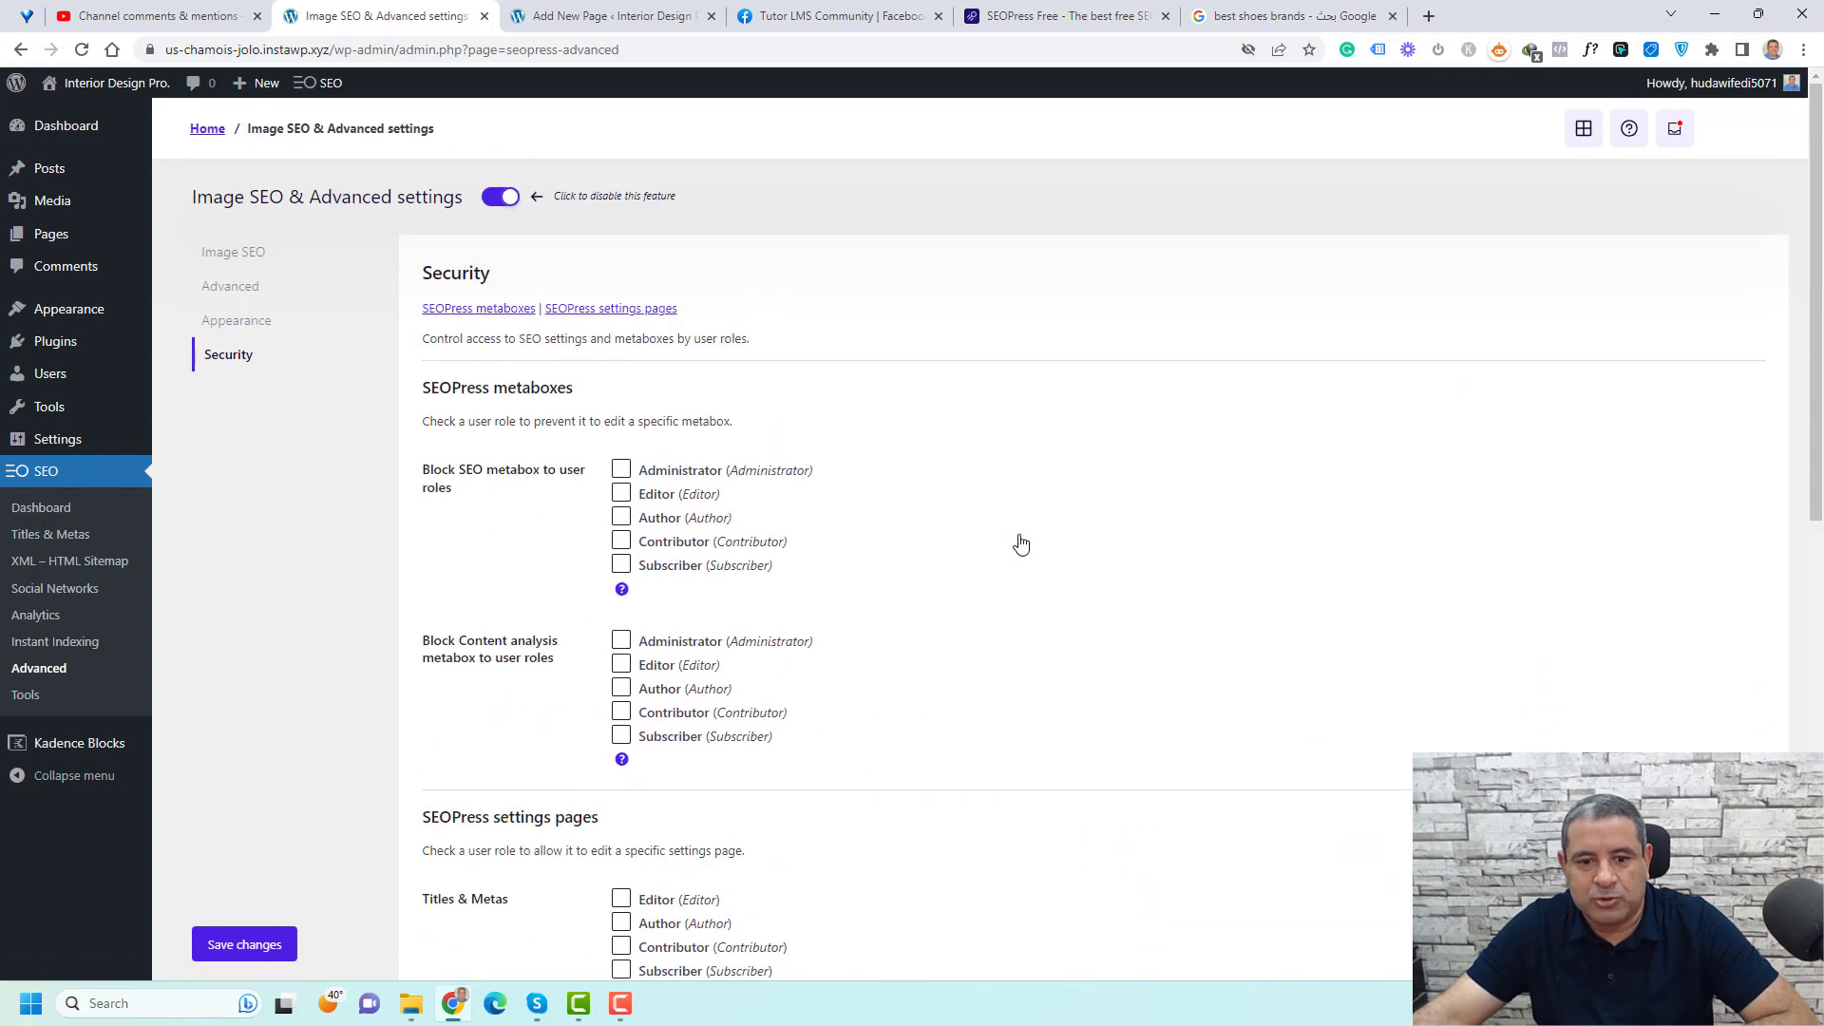
{"action": "scroll", "coordinate": [1019, 542], "scroll_direction": "down", "scroll_amount": 3}
{"action": "scroll", "coordinate": [1019, 542], "scroll_direction": "up", "scroll_amount": 3}
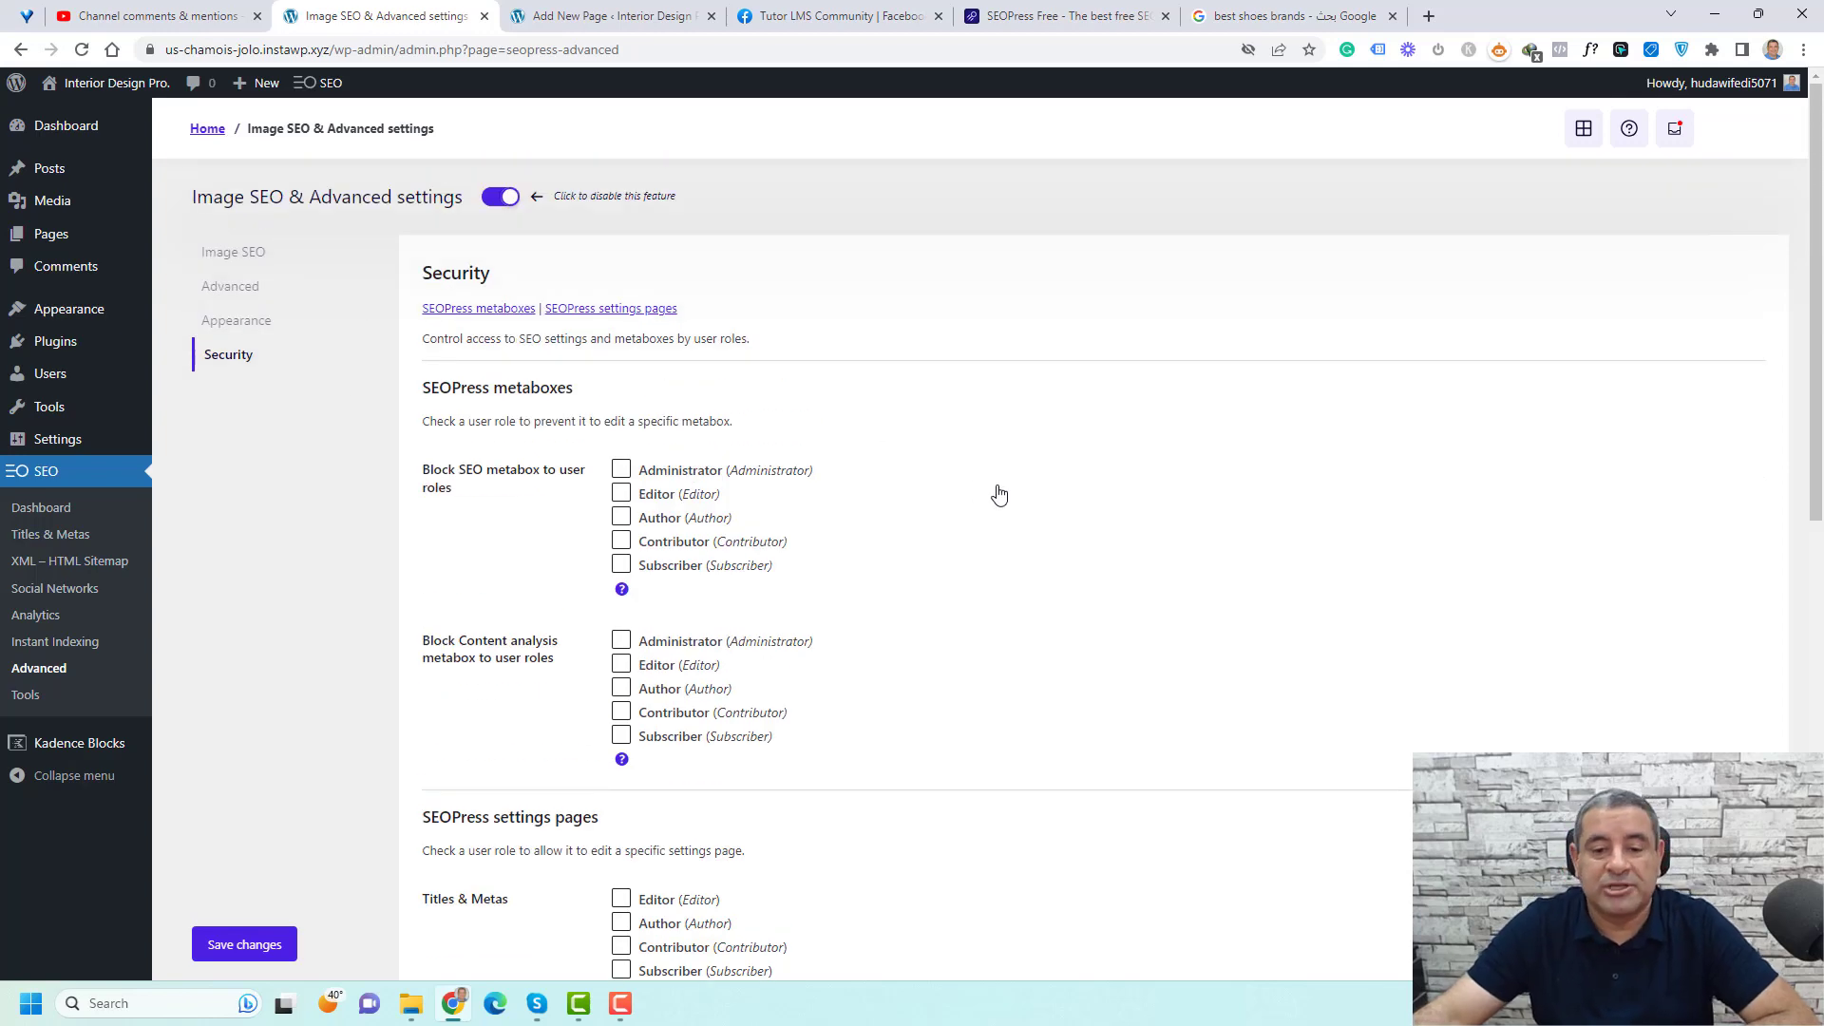
{"action": "scroll", "coordinate": [1055, 542], "scroll_direction": "down", "scroll_amount": 10}
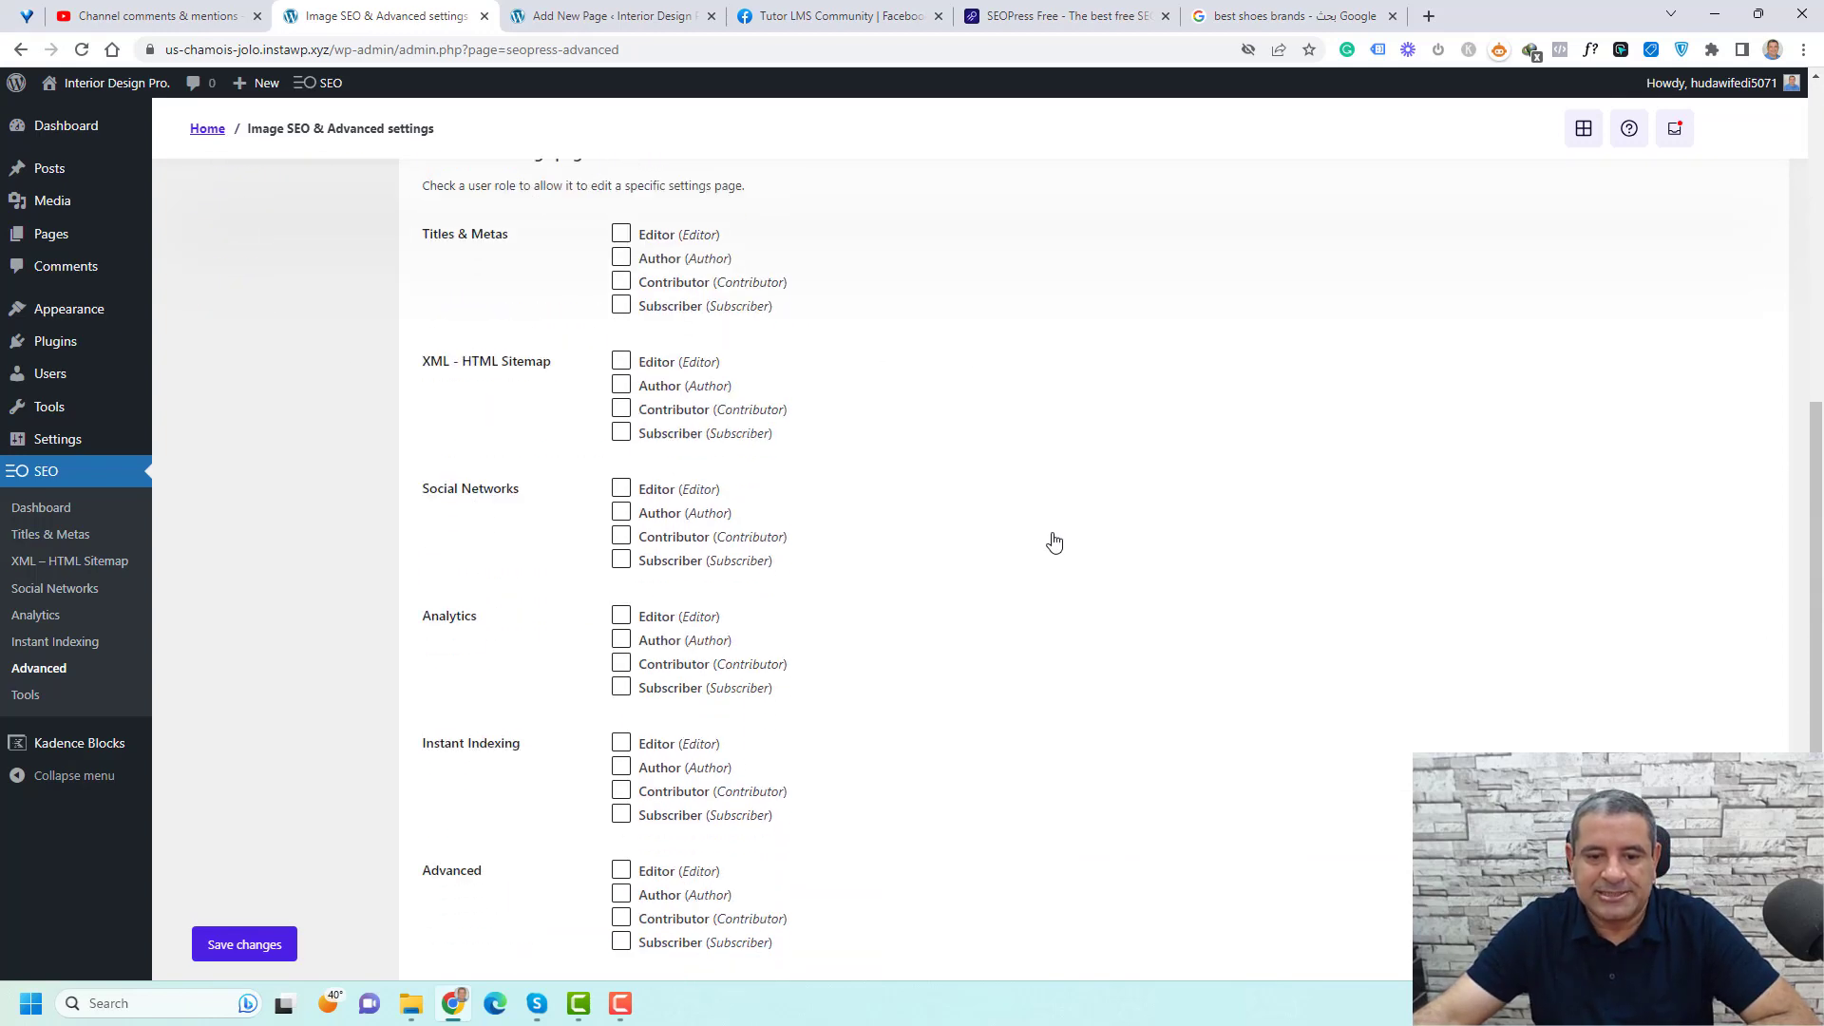
{"action": "scroll", "coordinate": [1051, 539], "scroll_direction": "up", "scroll_amount": 10}
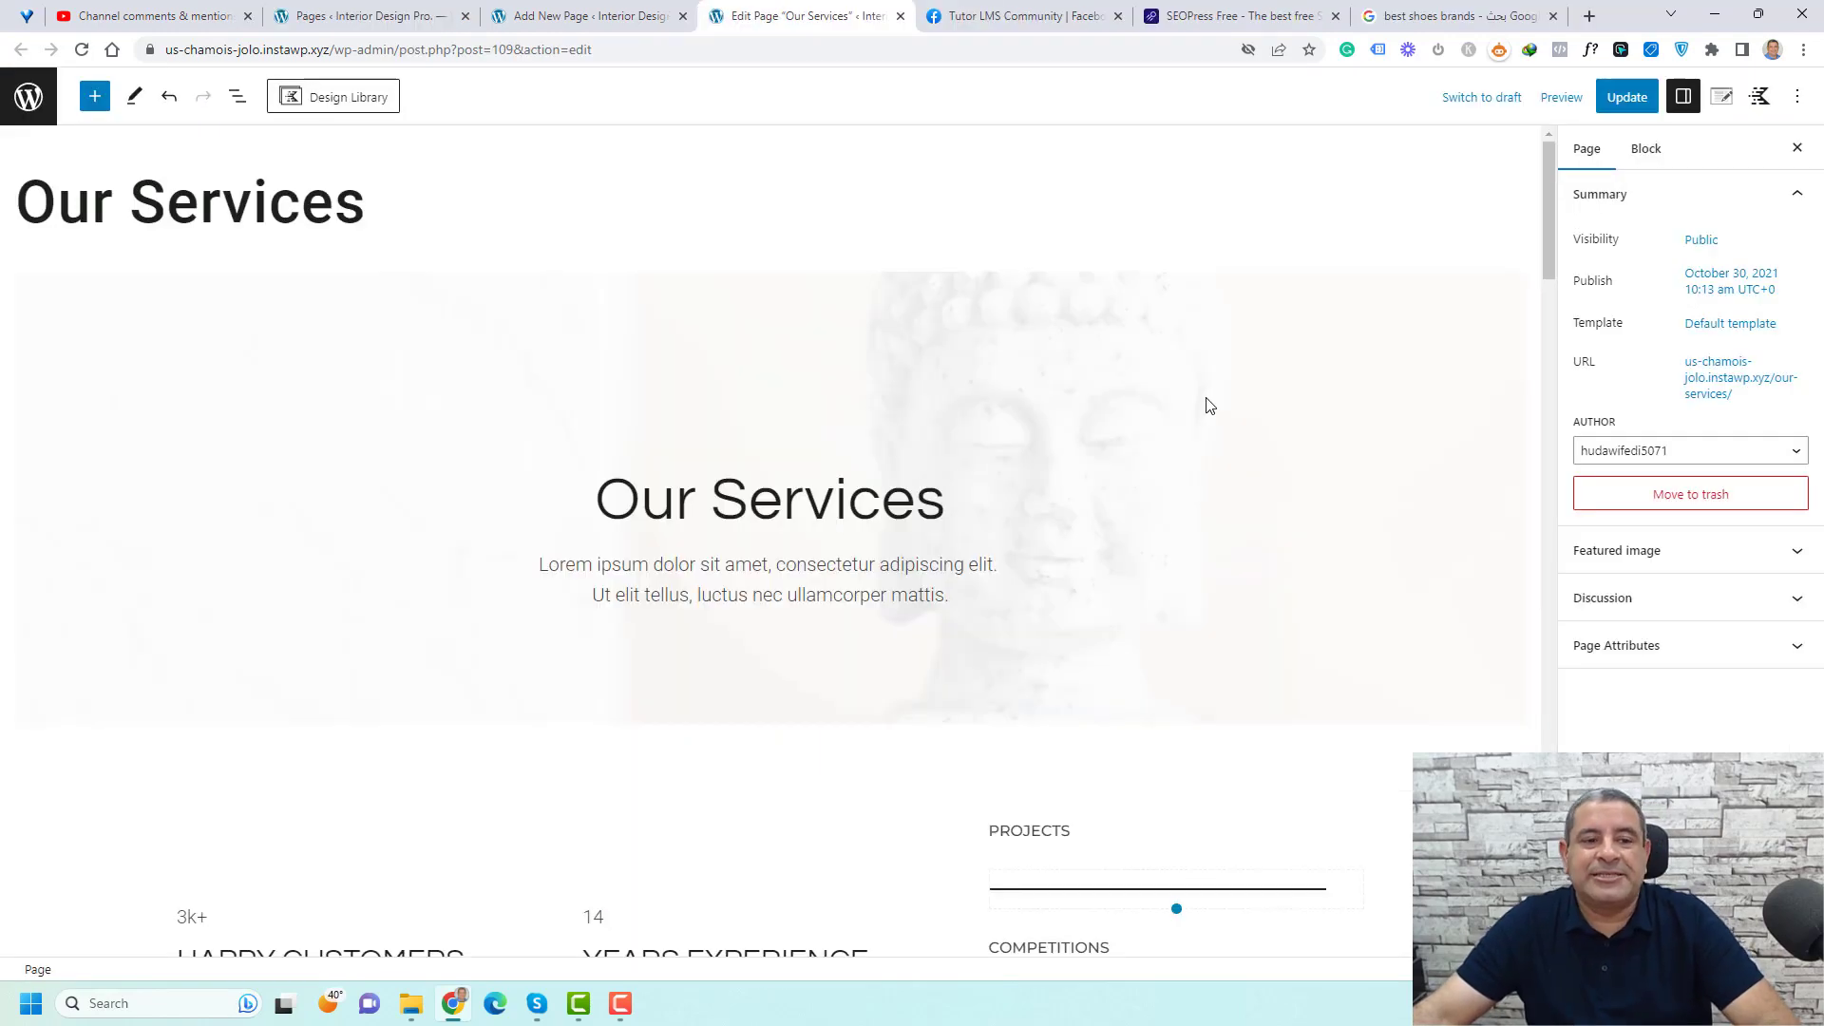
Locate the SEO and Content analysis metaboxes below the Our Services page content, collapse both and reopen the SEO metabox
{"action": "scroll", "coordinate": [1208, 406], "scroll_direction": "down", "scroll_amount": 20}
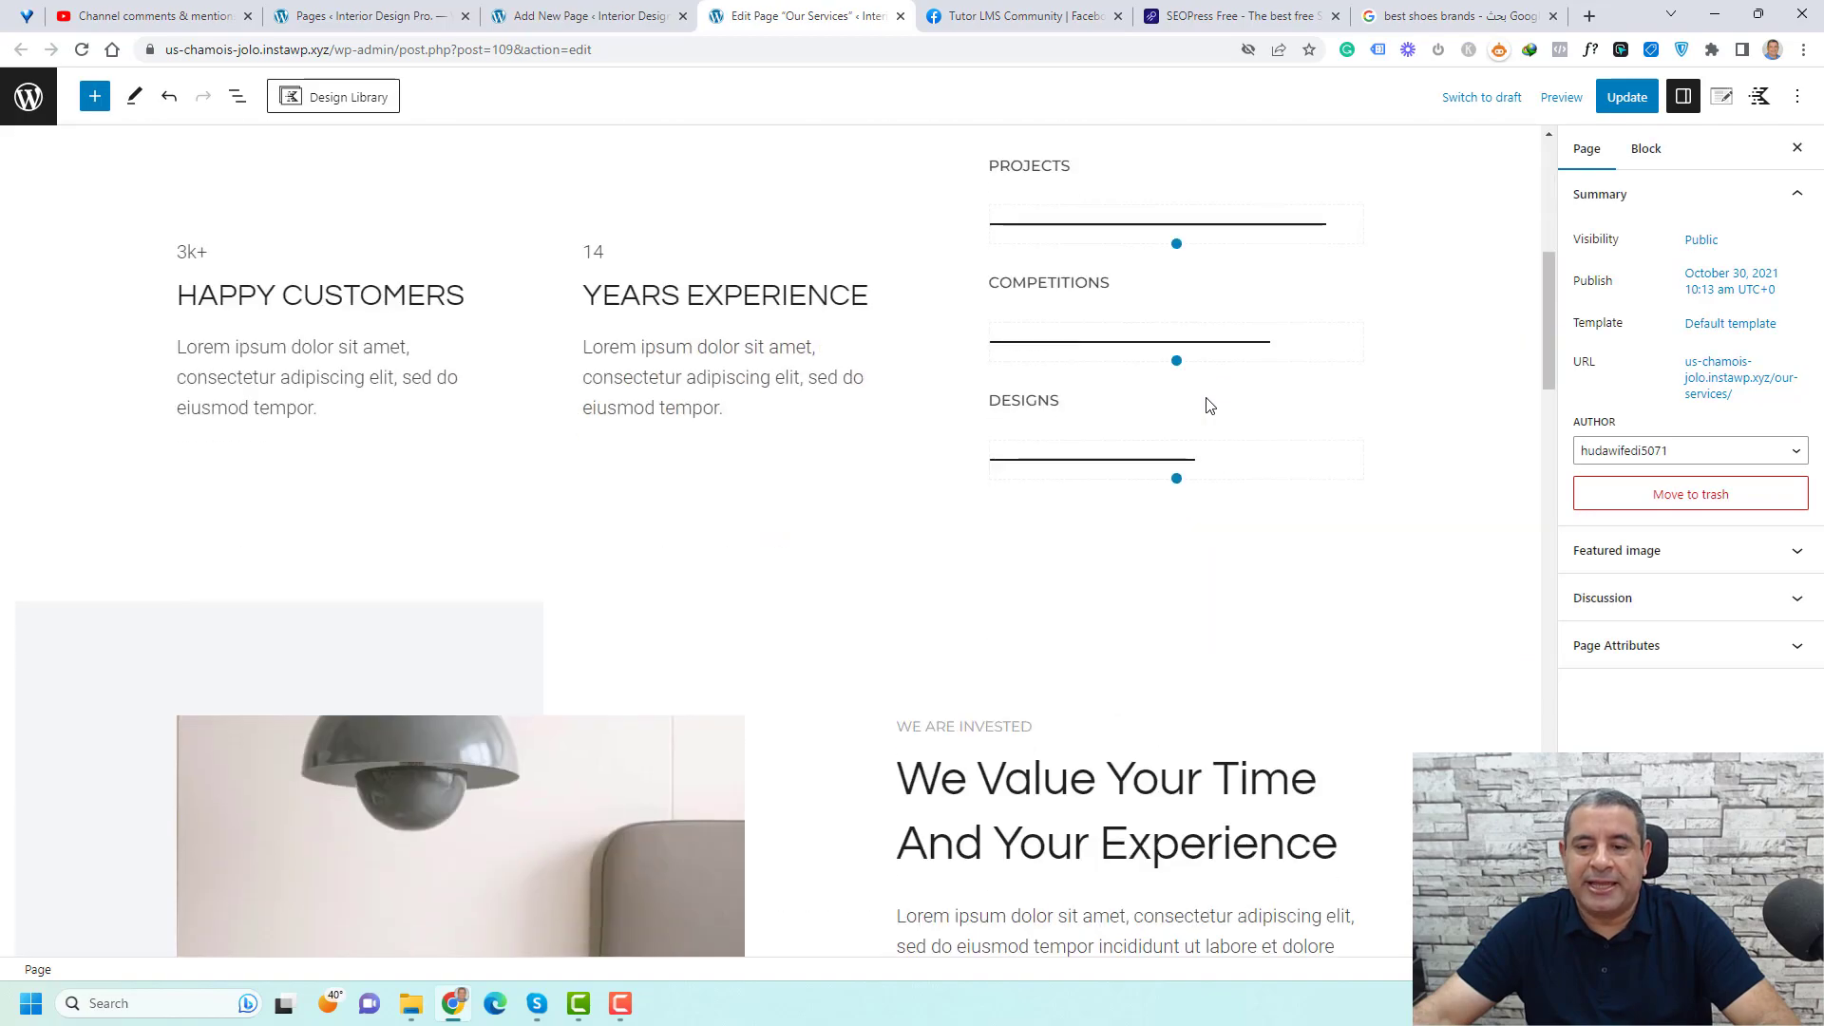
{"action": "scroll", "coordinate": [1208, 405], "scroll_direction": "down", "scroll_amount": 4}
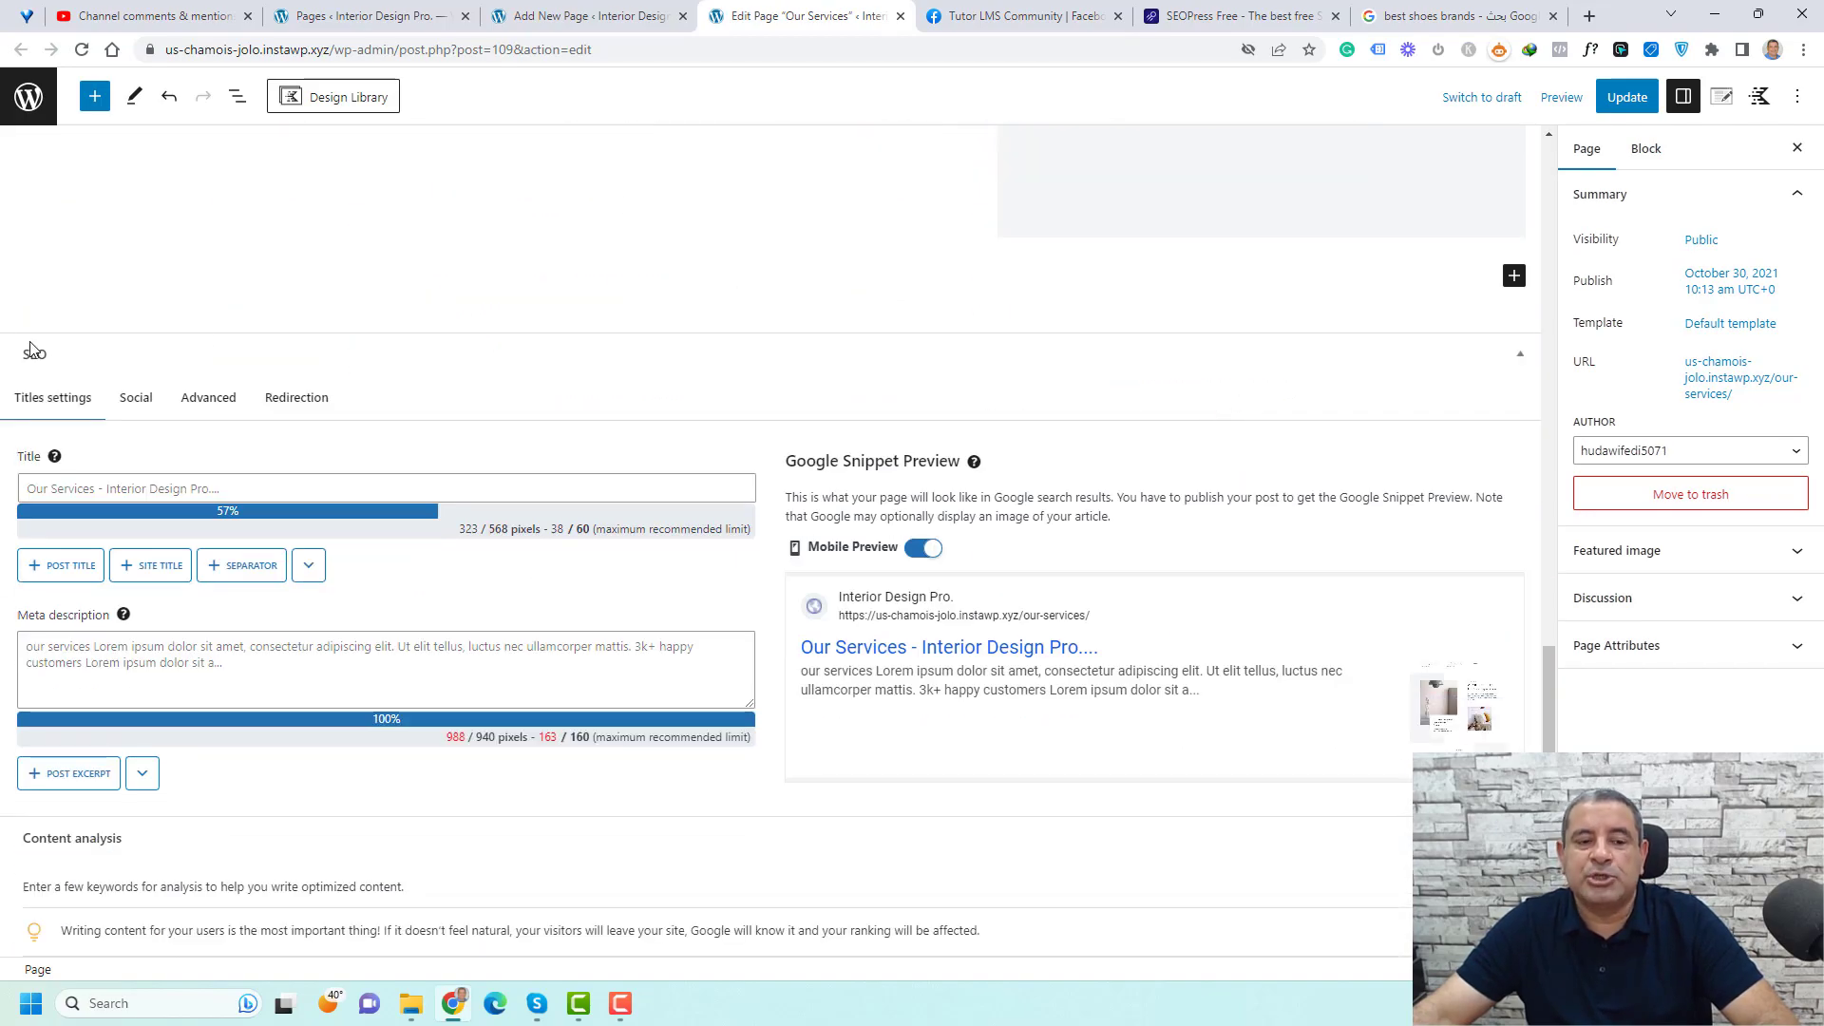
{"action": "left_click", "coordinate": [1520, 356]}
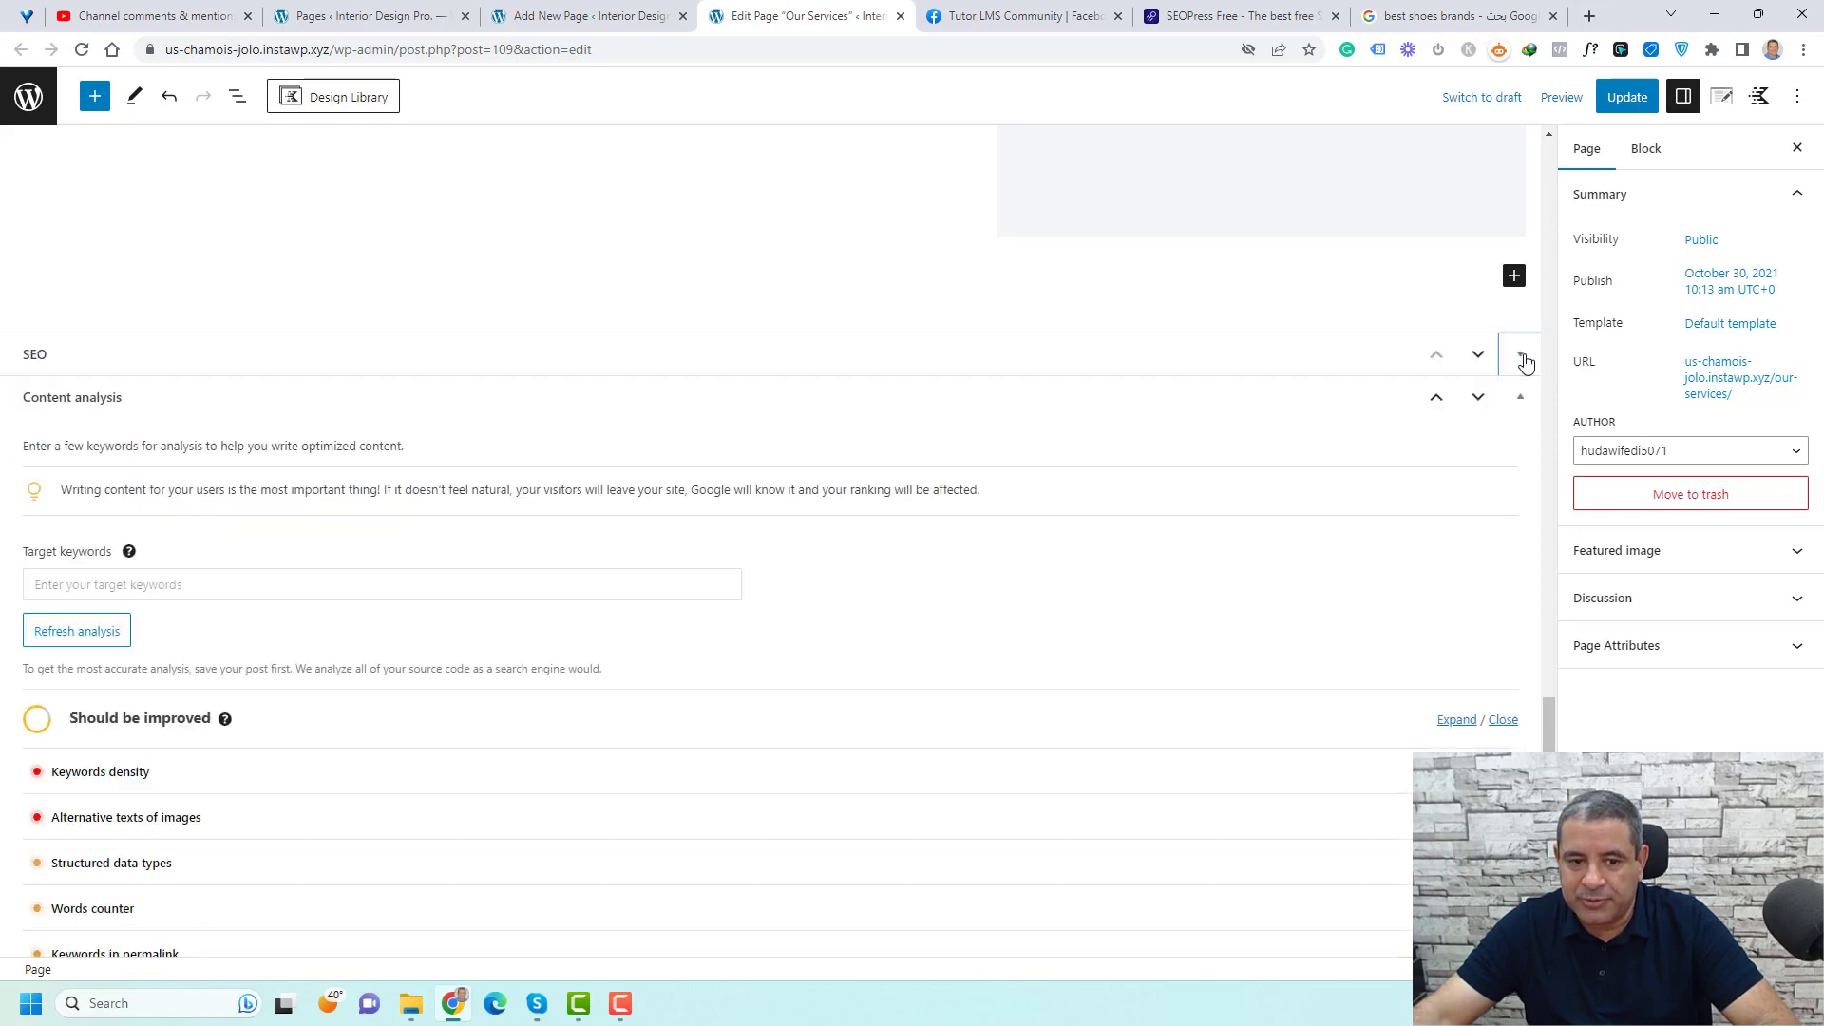
{"action": "left_click", "coordinate": [1522, 400]}
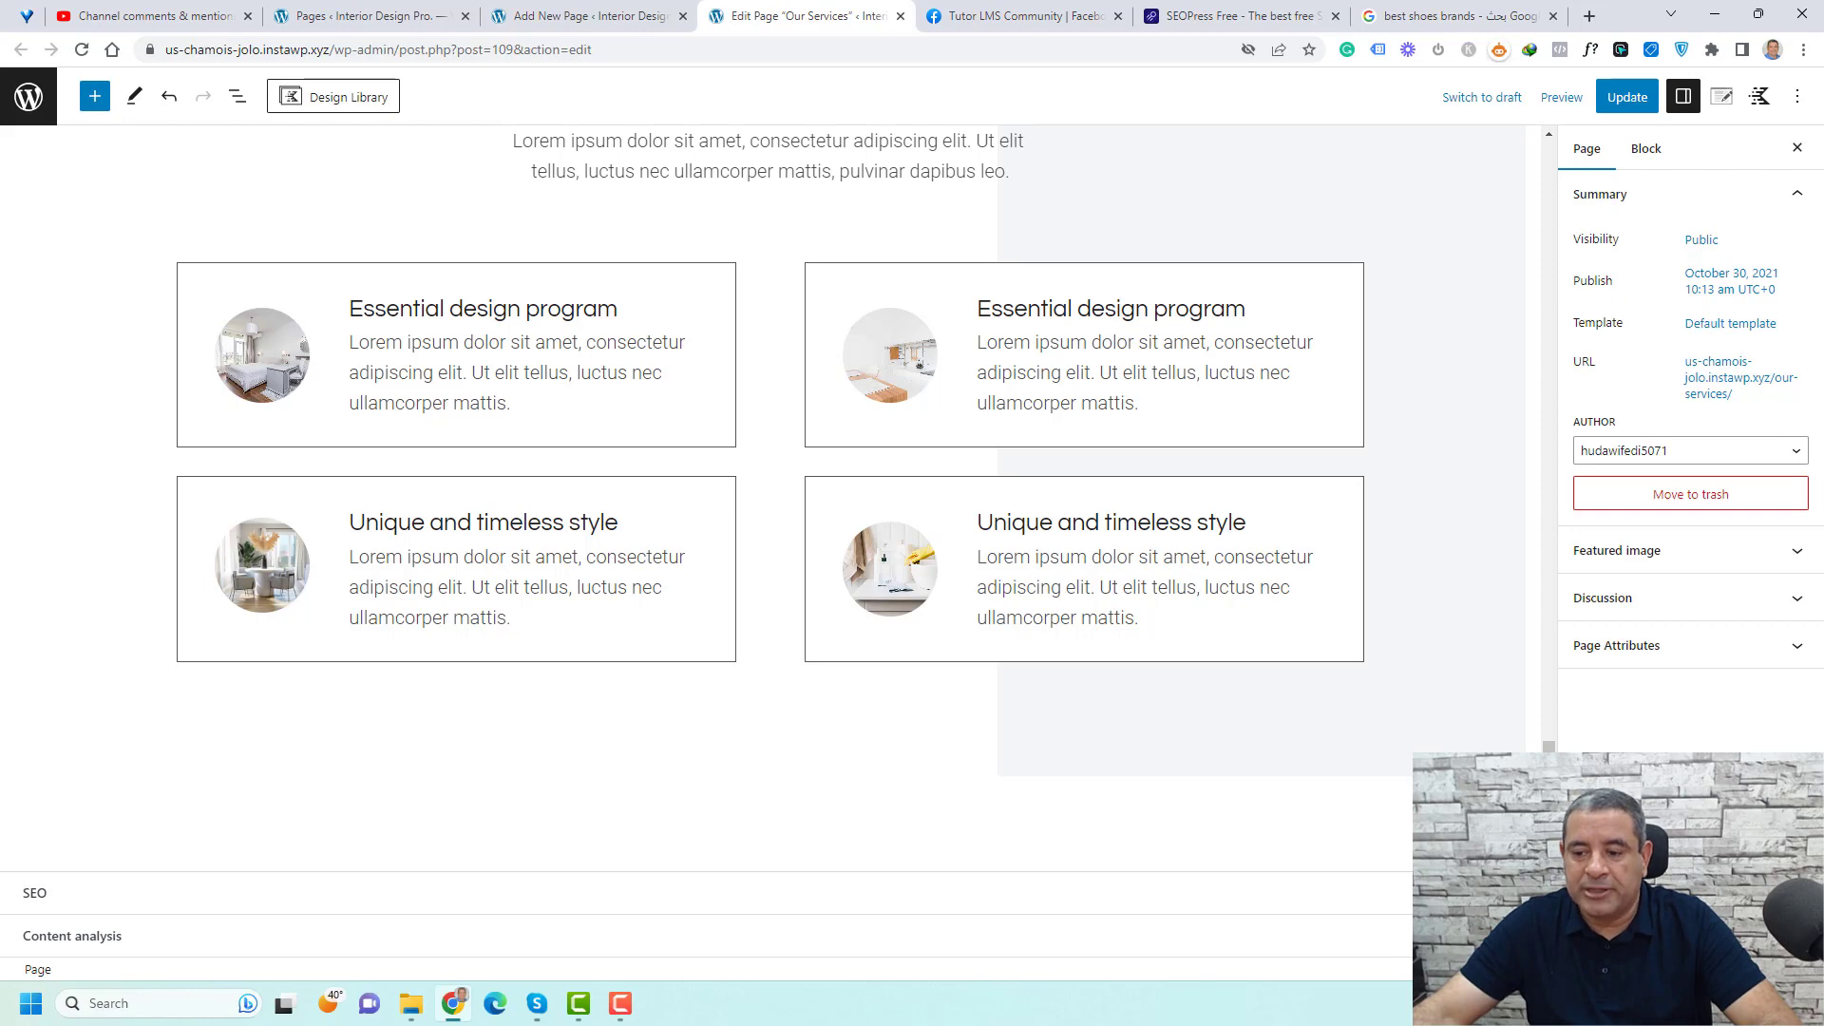
{"action": "left_click", "coordinate": [1520, 893]}
{"action": "scroll", "coordinate": [785, 806], "scroll_direction": "down", "scroll_amount": 5}
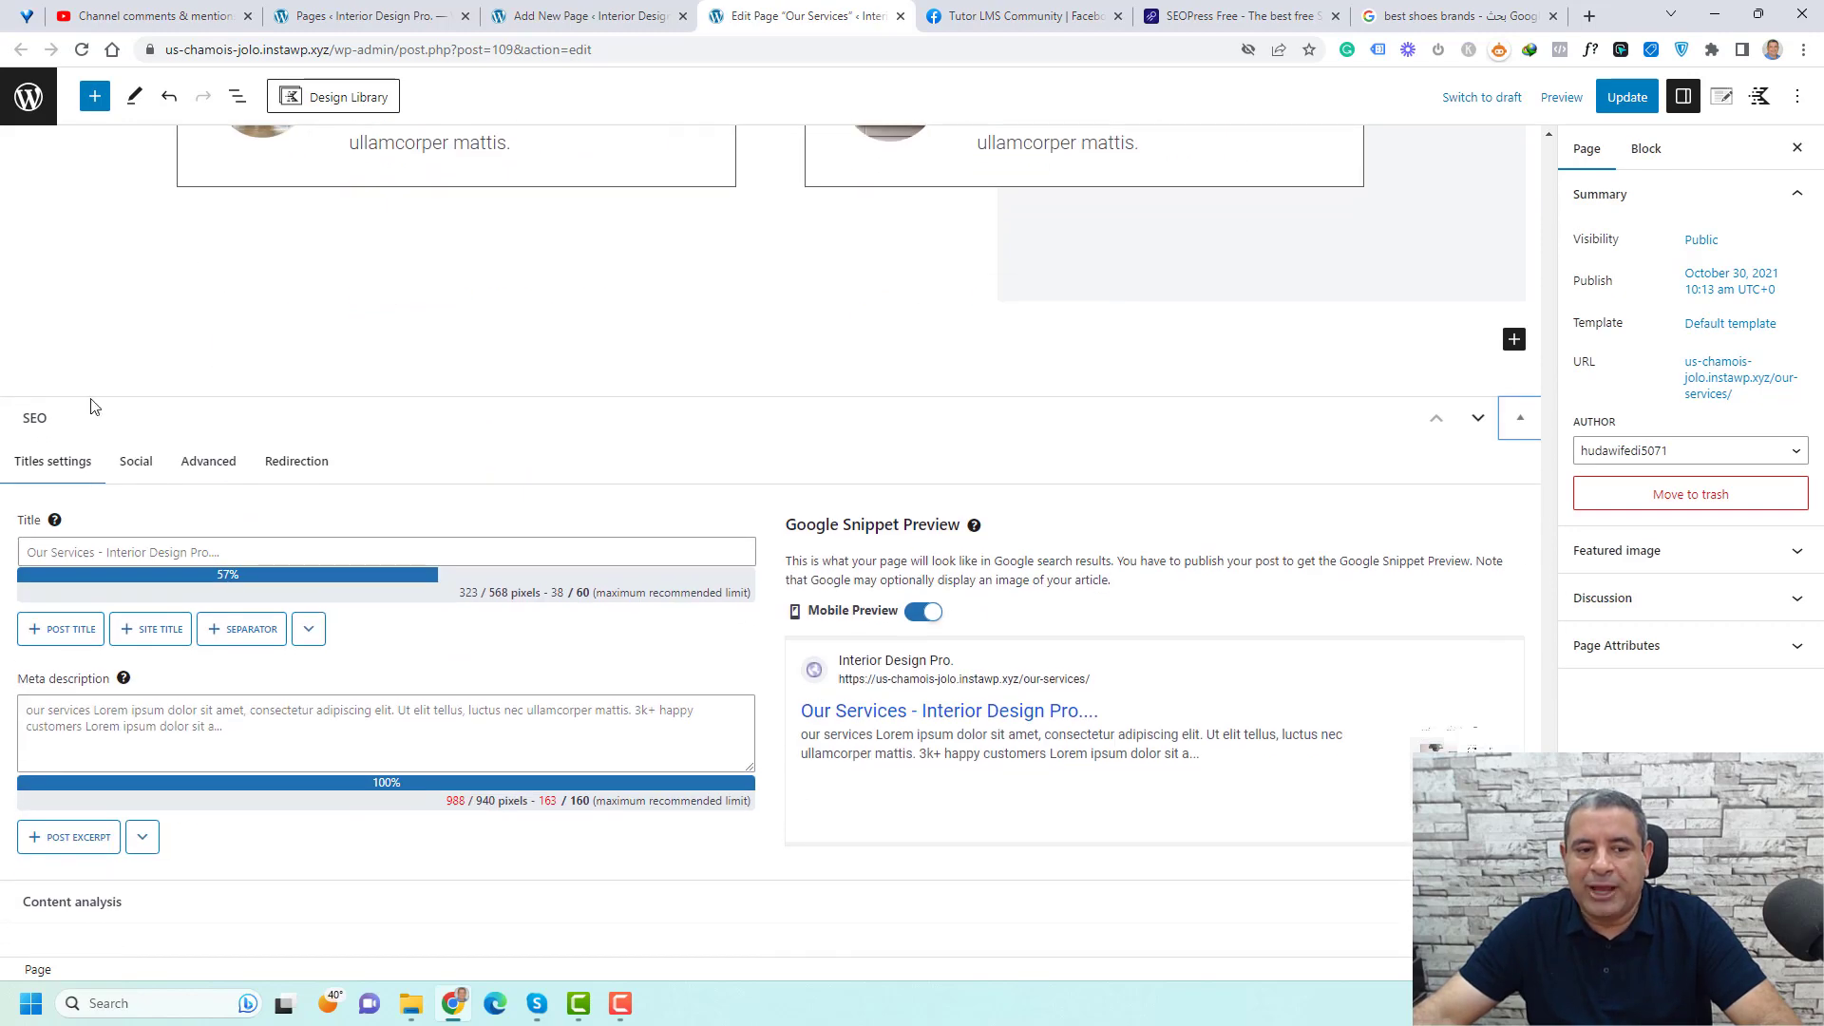
Look through the Social, Advanced and Redirection sections of the Our Services page's SEO metabox
{"action": "left_click", "coordinate": [135, 466]}
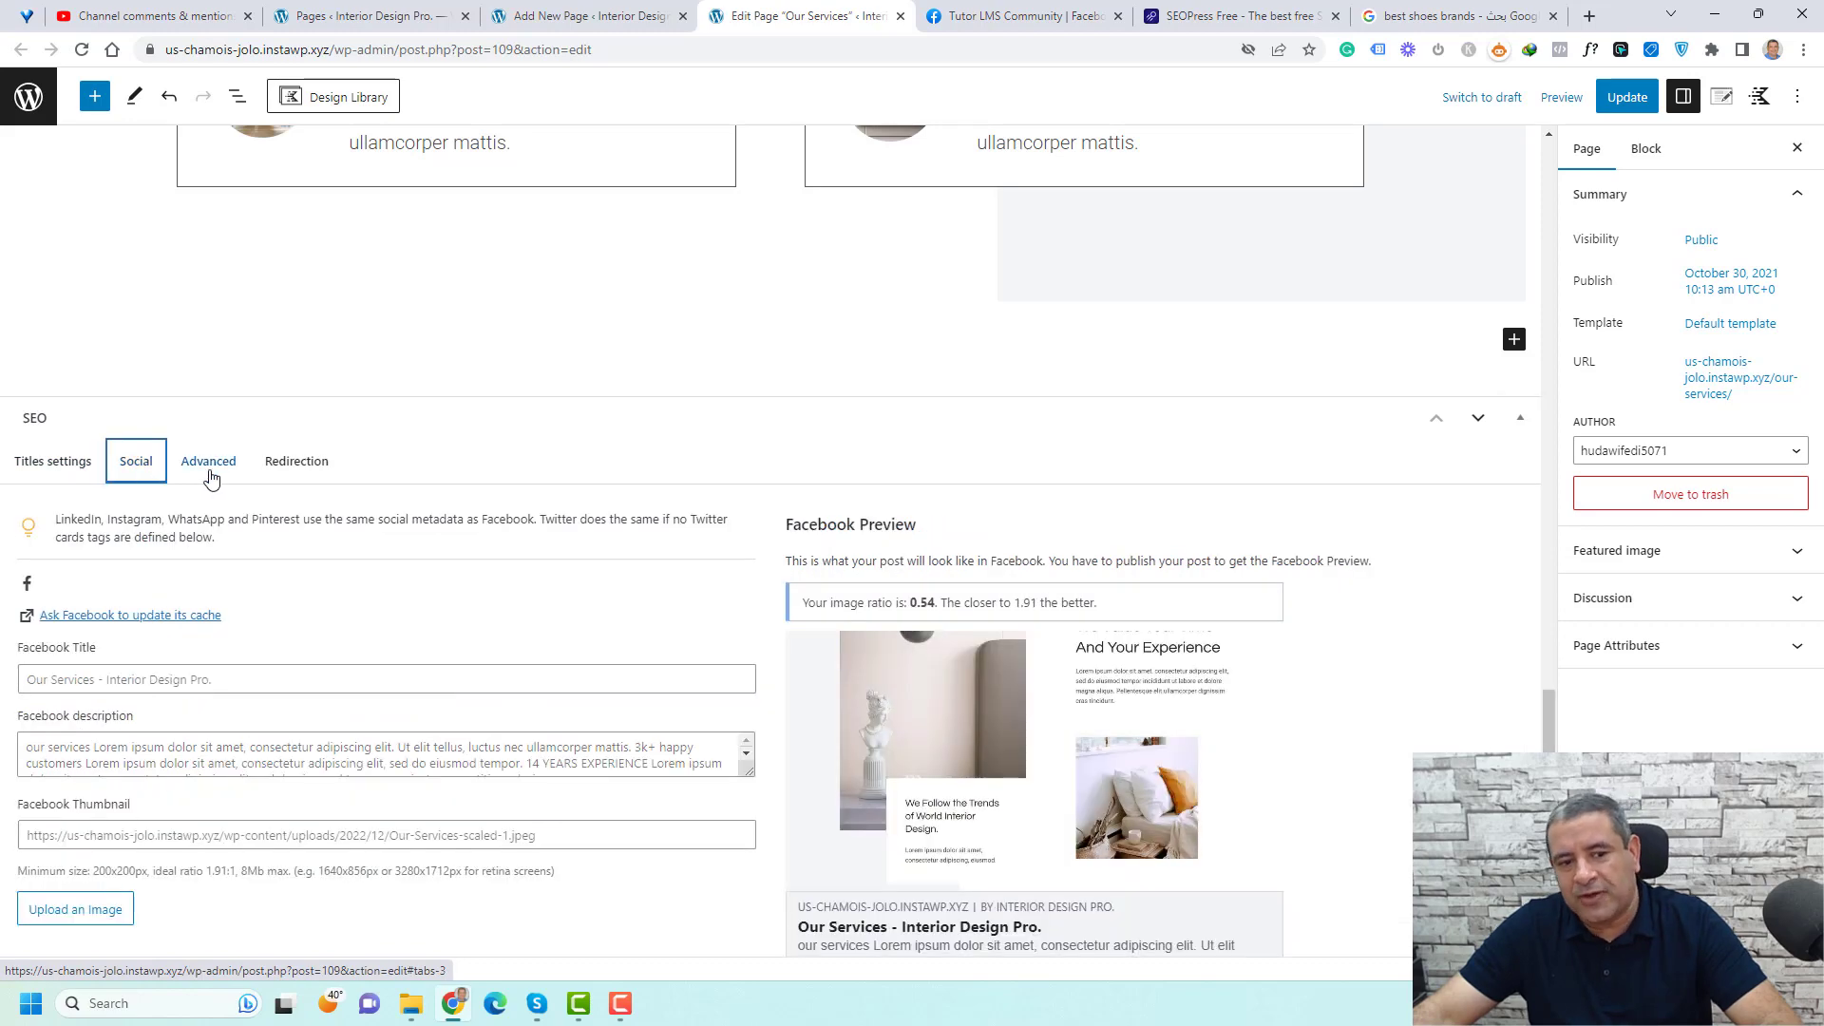
{"action": "left_click", "coordinate": [211, 475]}
{"action": "left_click", "coordinate": [298, 473]}
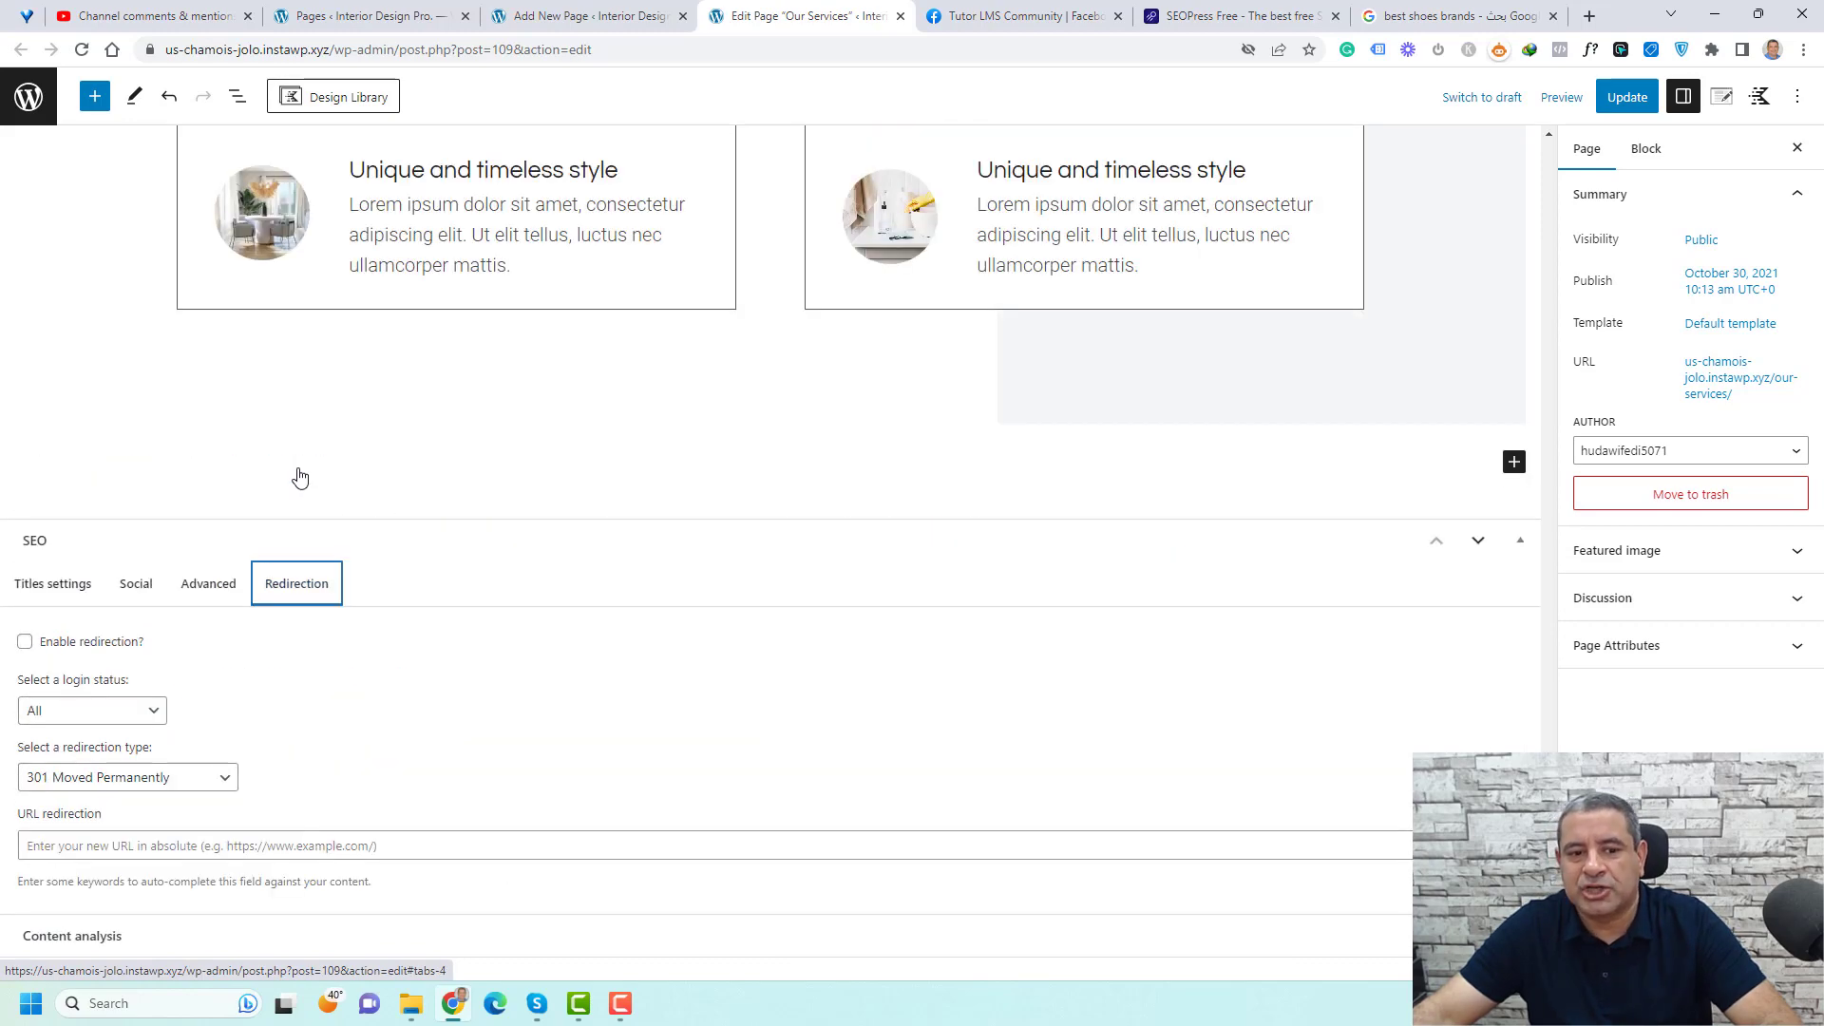
Set the SEO title of the Our Services page to "The Best Interior Design Services in New York"
{"action": "left_click", "coordinate": [68, 594]}
{"action": "scroll", "coordinate": [337, 593], "scroll_direction": "down", "scroll_amount": 2}
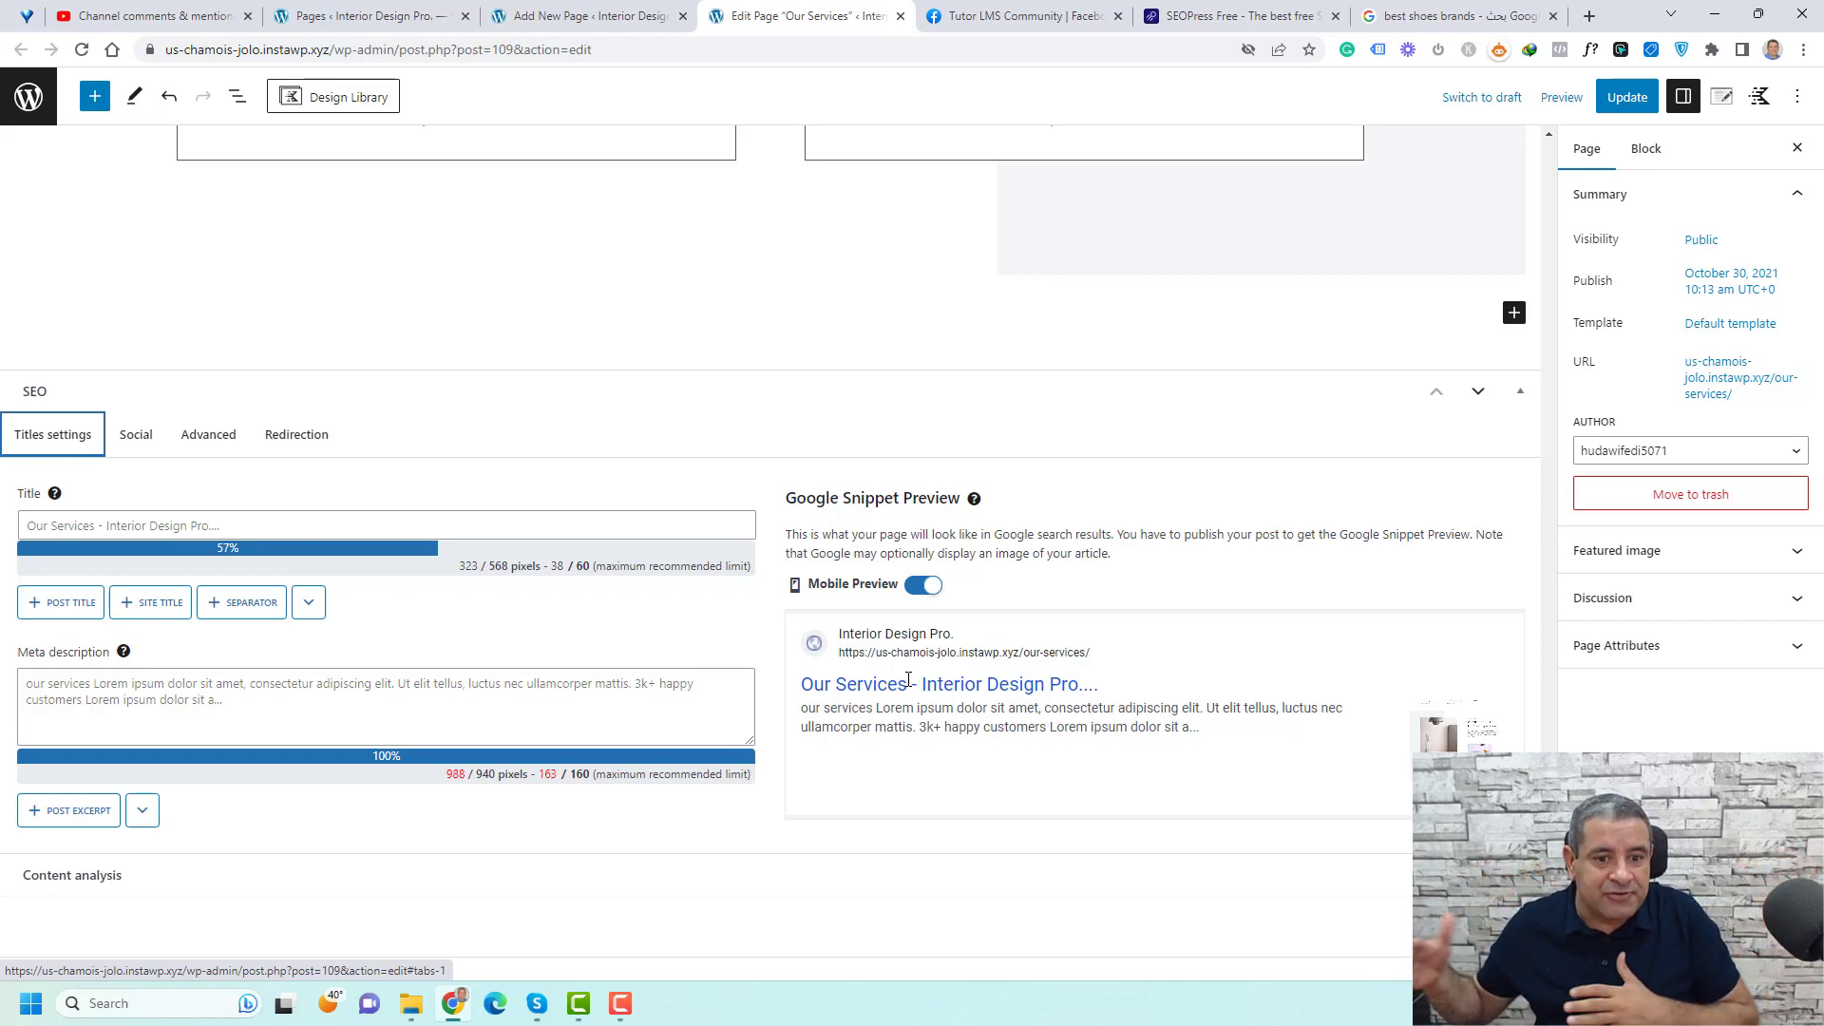
{"action": "left_click", "coordinate": [698, 525]}
{"action": "type", "text": "The Best Interior Design Services in New York"}
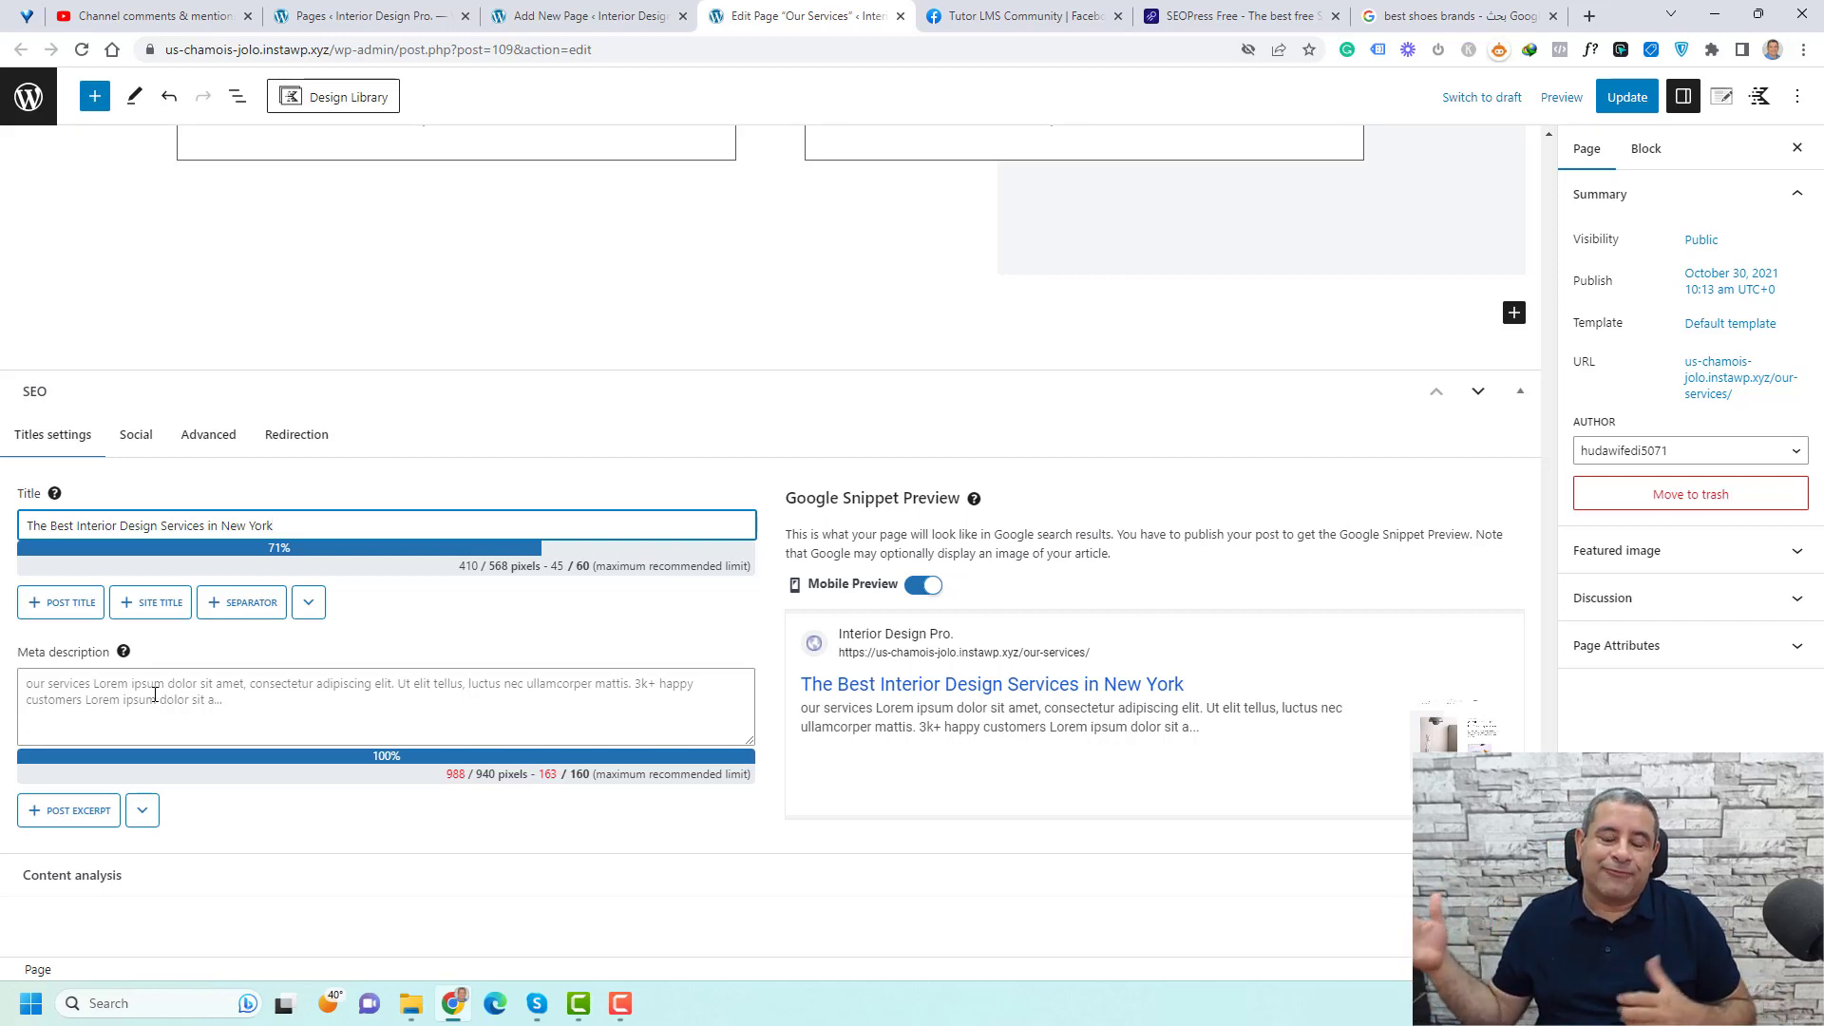
Review the Facebook and Twitter previews of the Our Services page and show its featured image for comparison
{"action": "left_click", "coordinate": [132, 437]}
{"action": "scroll", "coordinate": [485, 579], "scroll_direction": "down", "scroll_amount": 3}
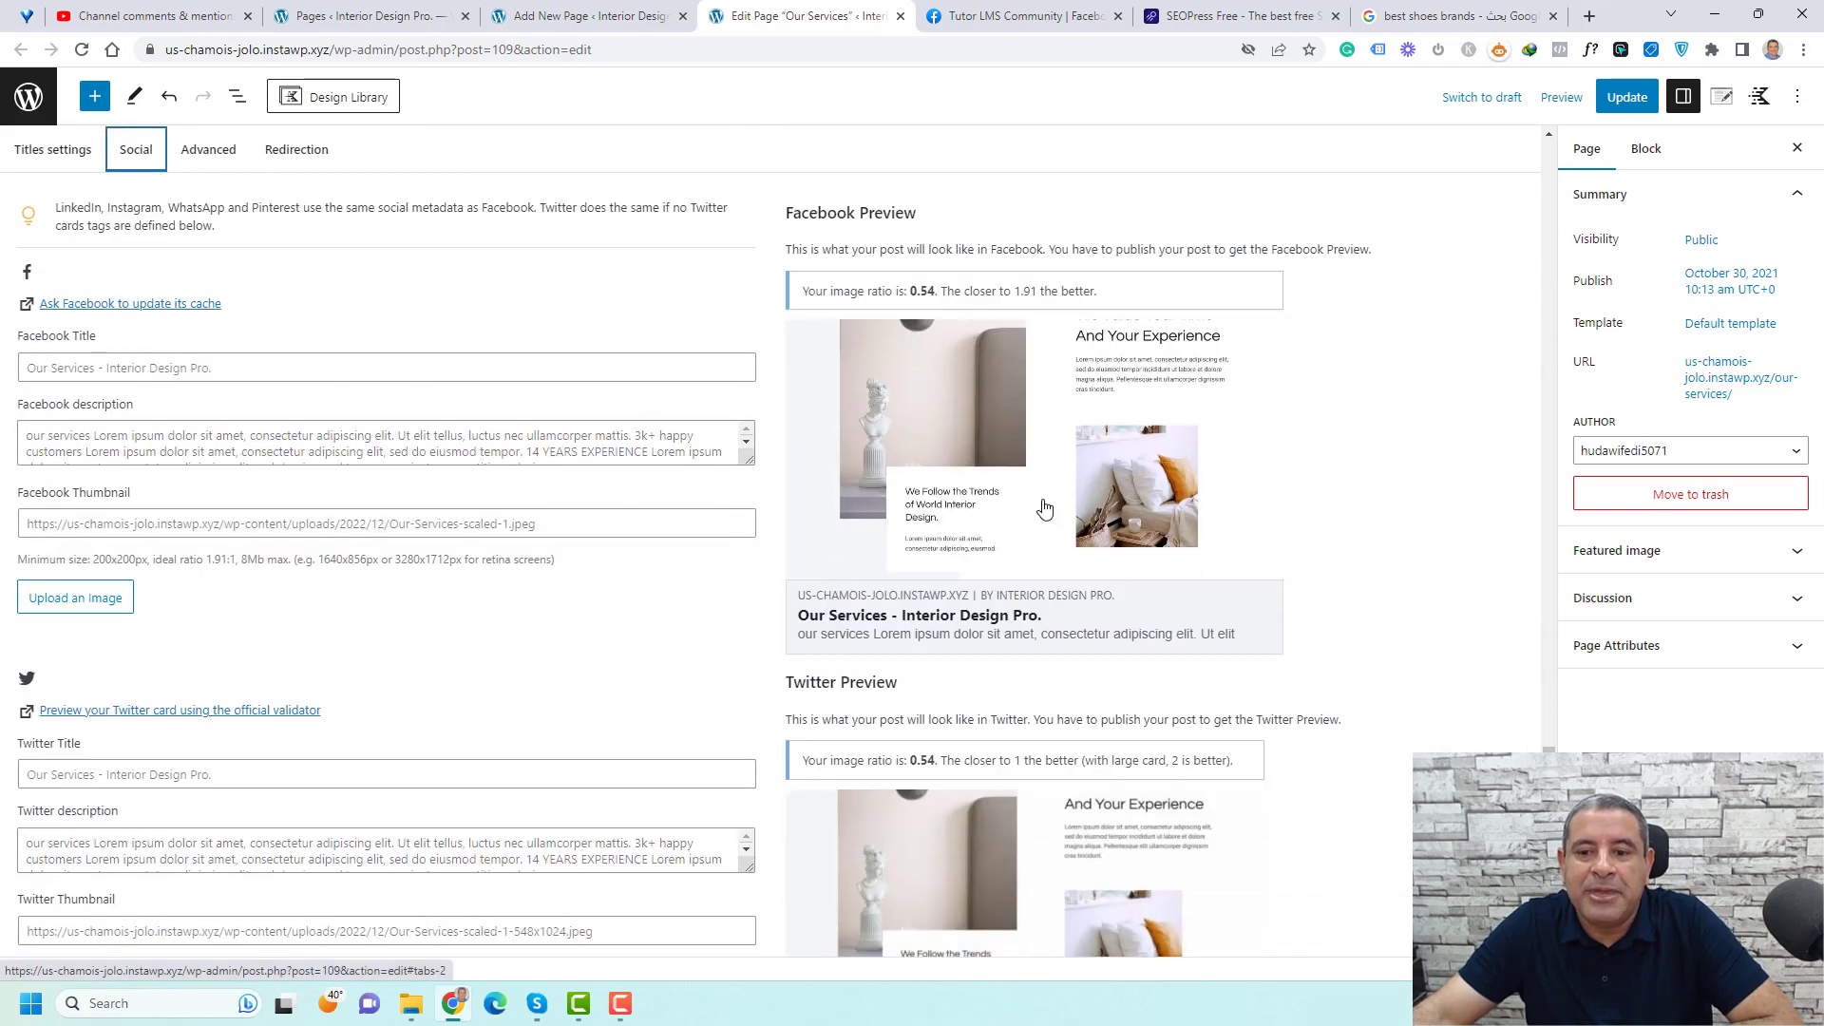
{"action": "scroll", "coordinate": [1371, 518], "scroll_direction": "up", "scroll_amount": 3}
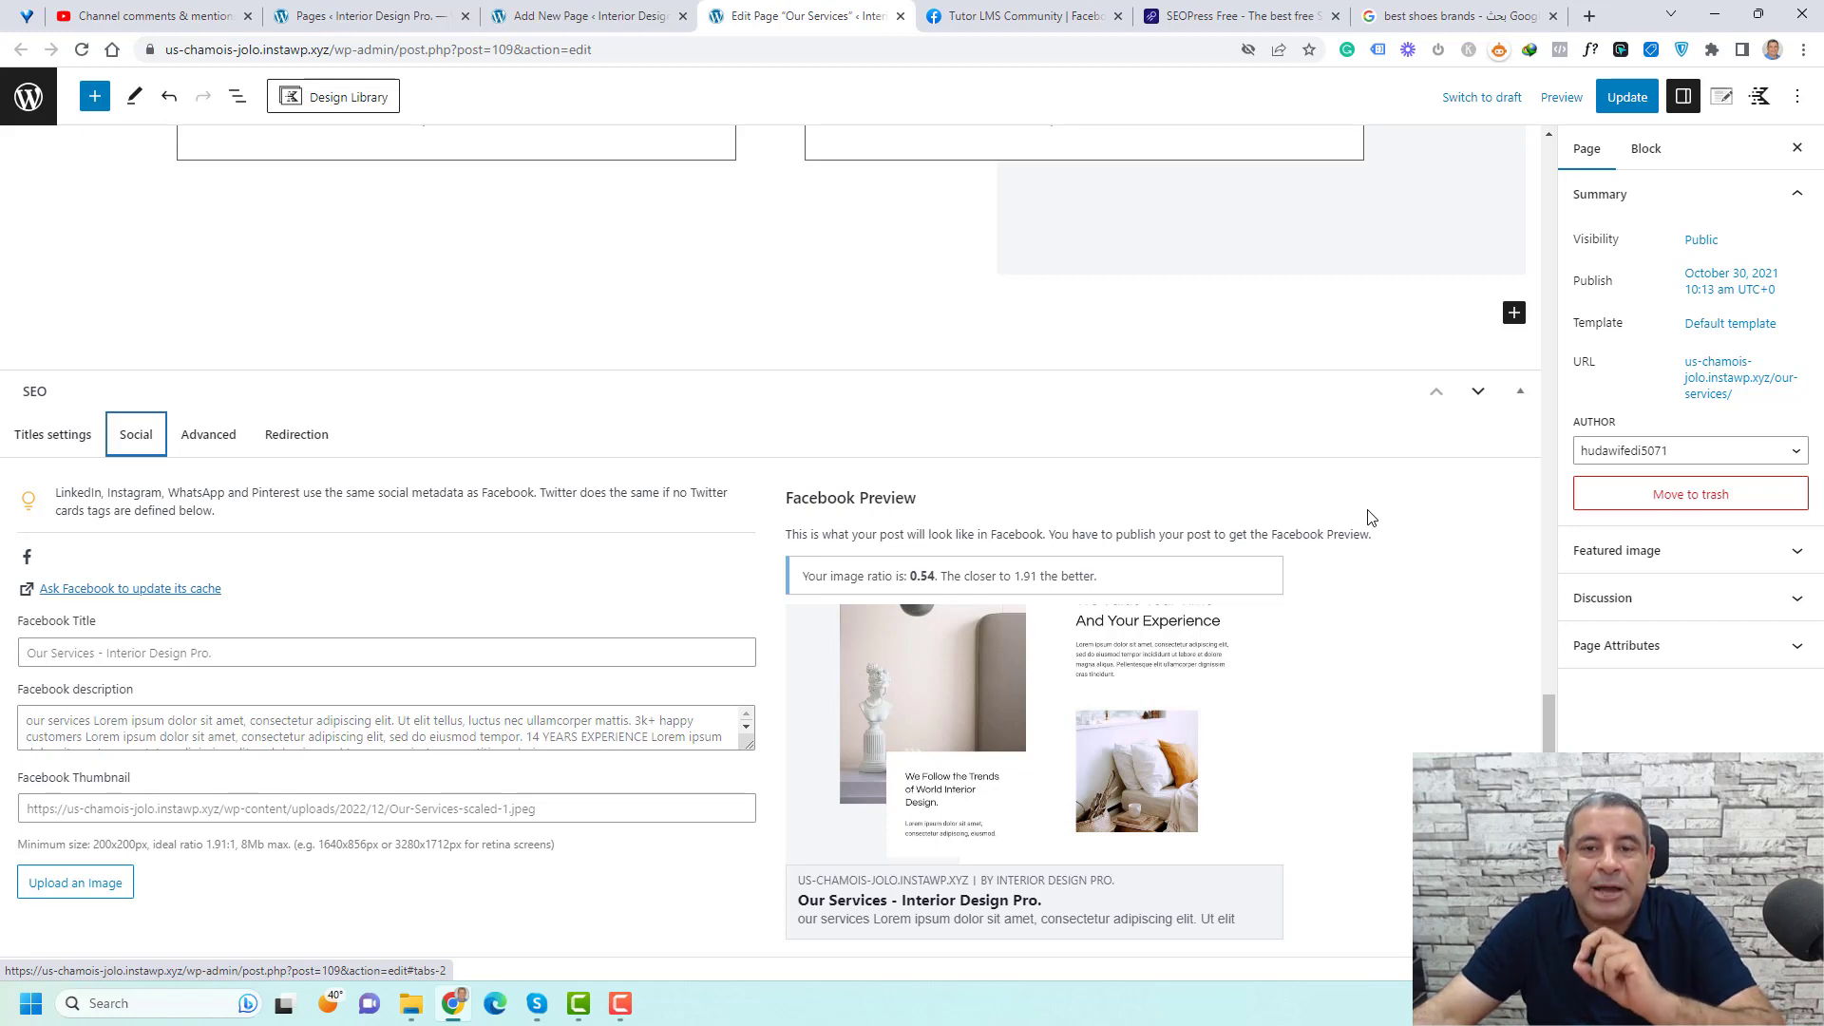
{"action": "scroll", "coordinate": [1368, 516], "scroll_direction": "down", "scroll_amount": 2}
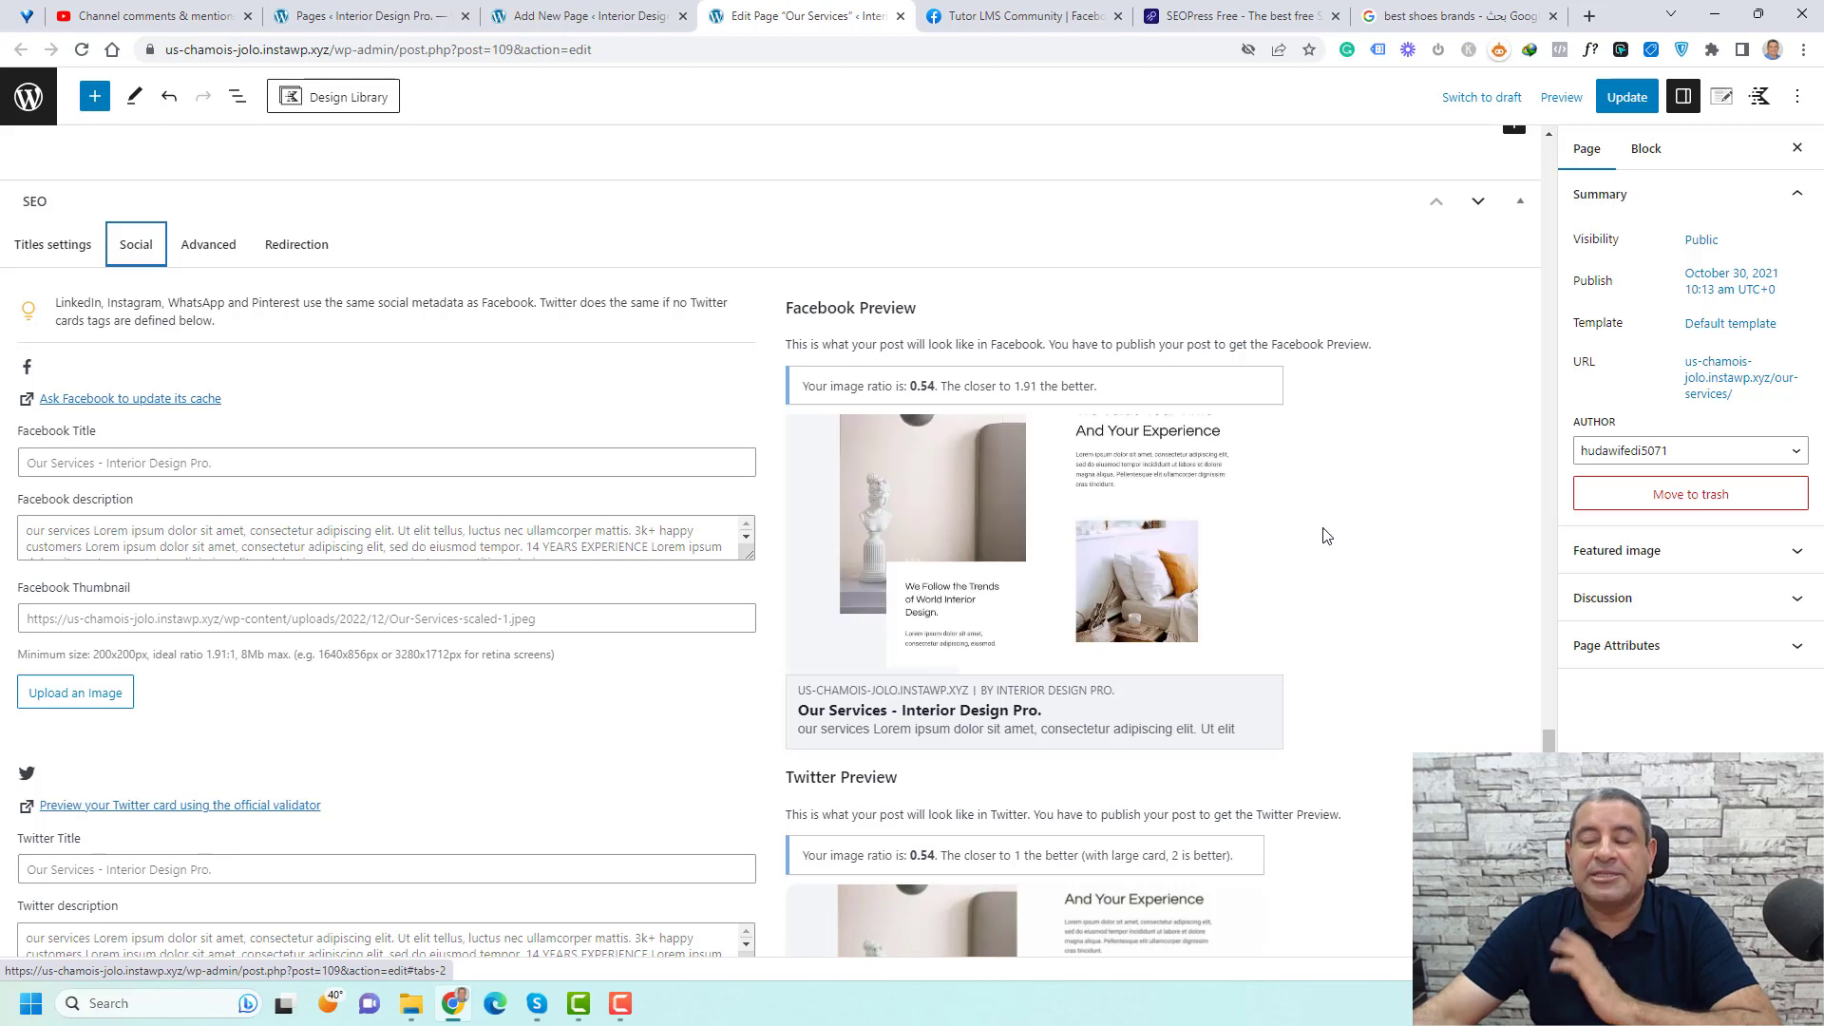
{"action": "left_click", "coordinate": [1717, 567]}
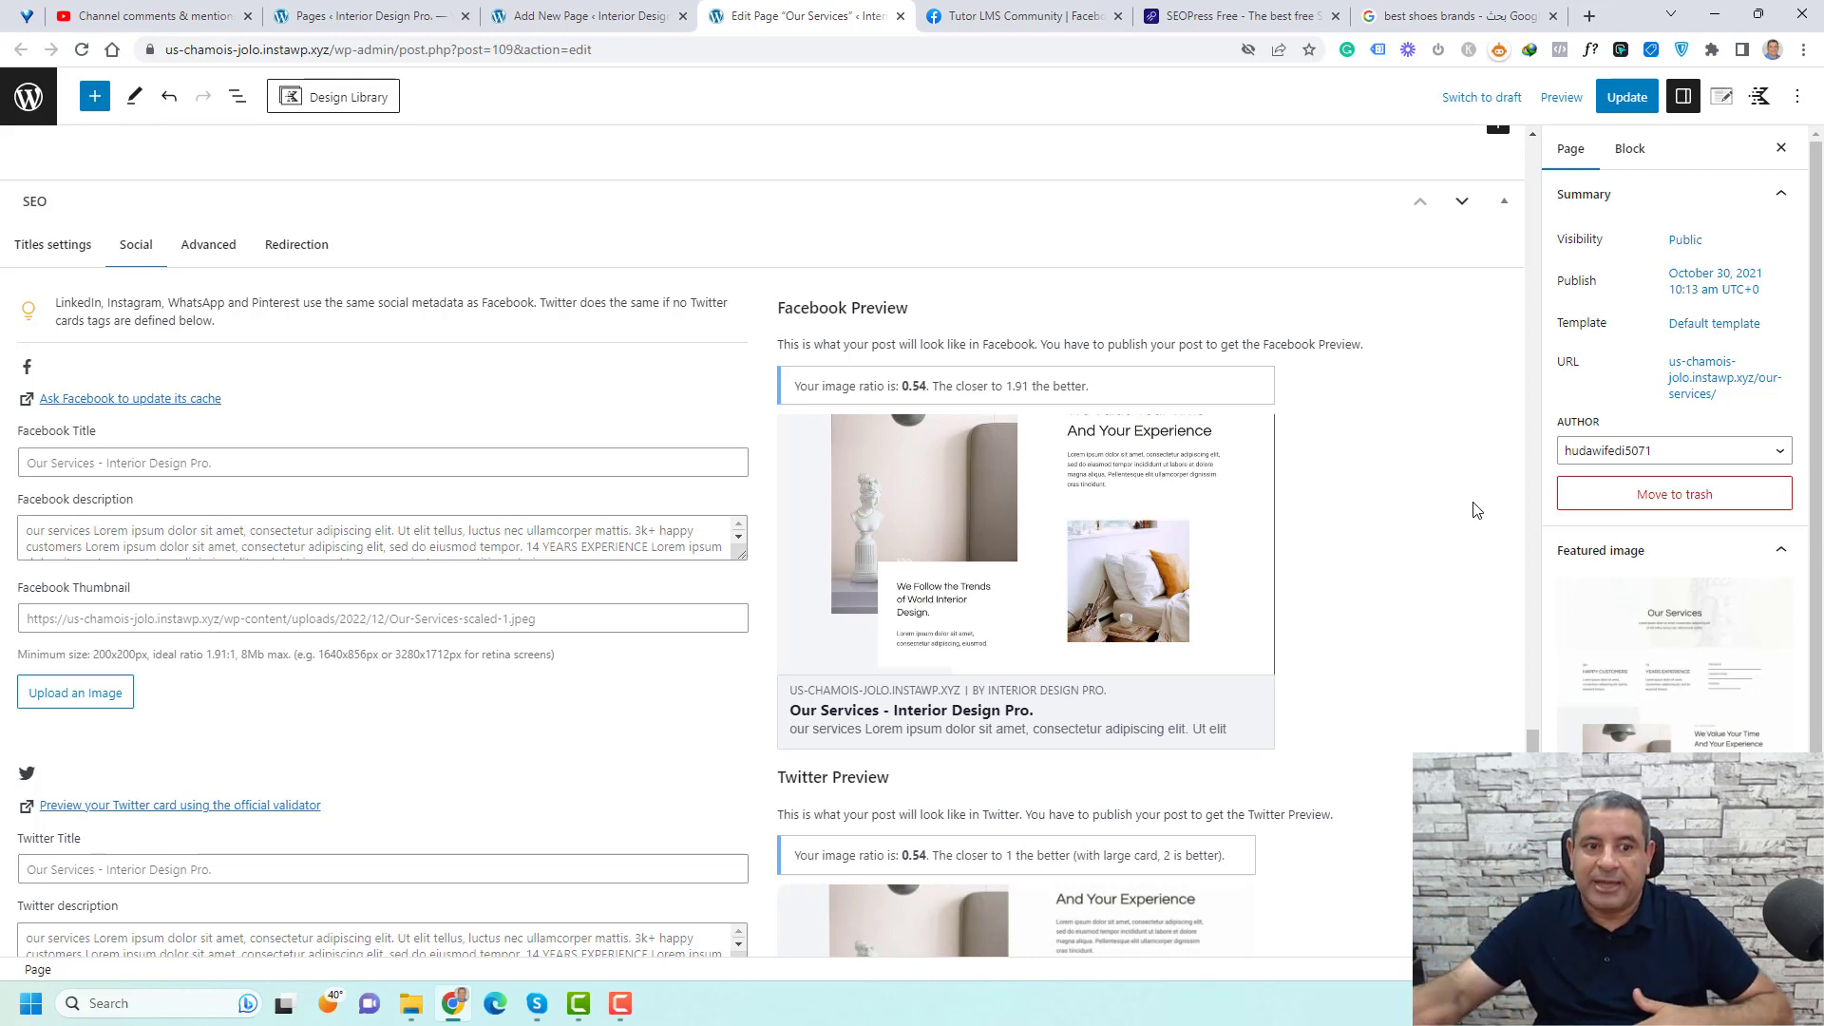
Recheck the page's search title settings and examine its Facebook and Twitter title, description and thumbnail fields
{"action": "left_click", "coordinate": [209, 247]}
{"action": "left_click", "coordinate": [88, 266]}
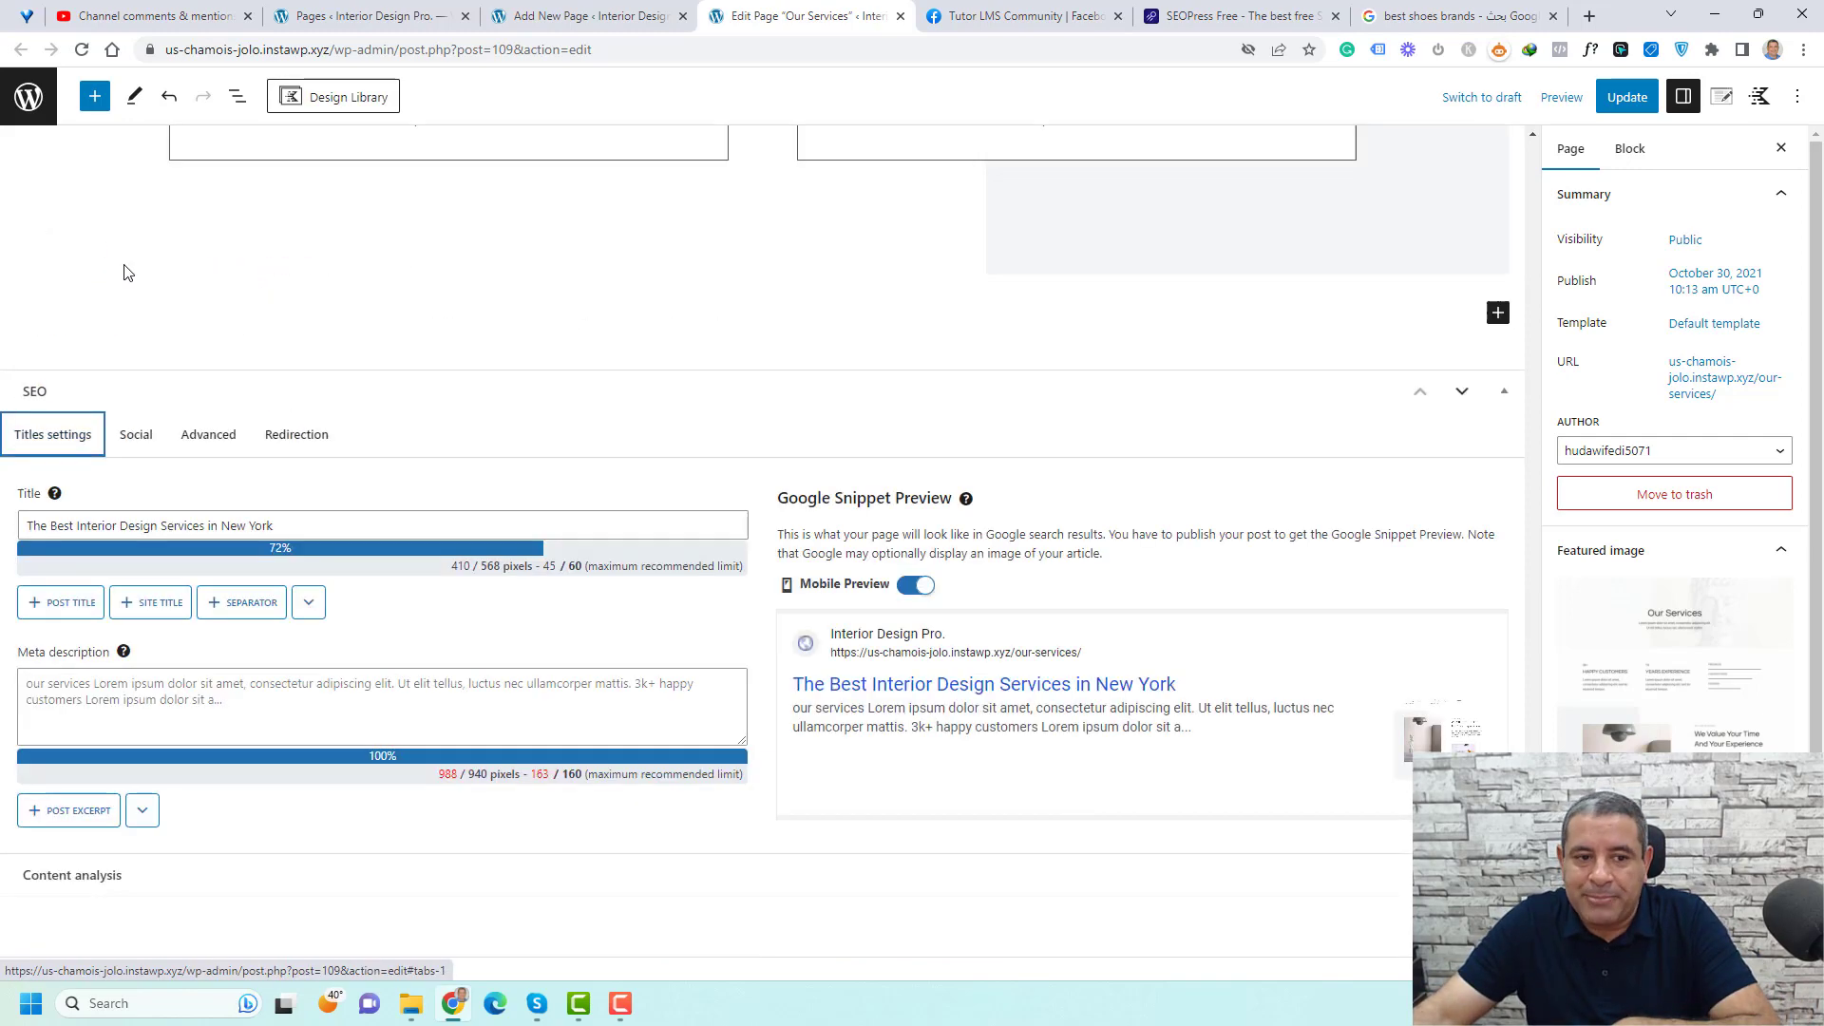
{"action": "left_click", "coordinate": [143, 429]}
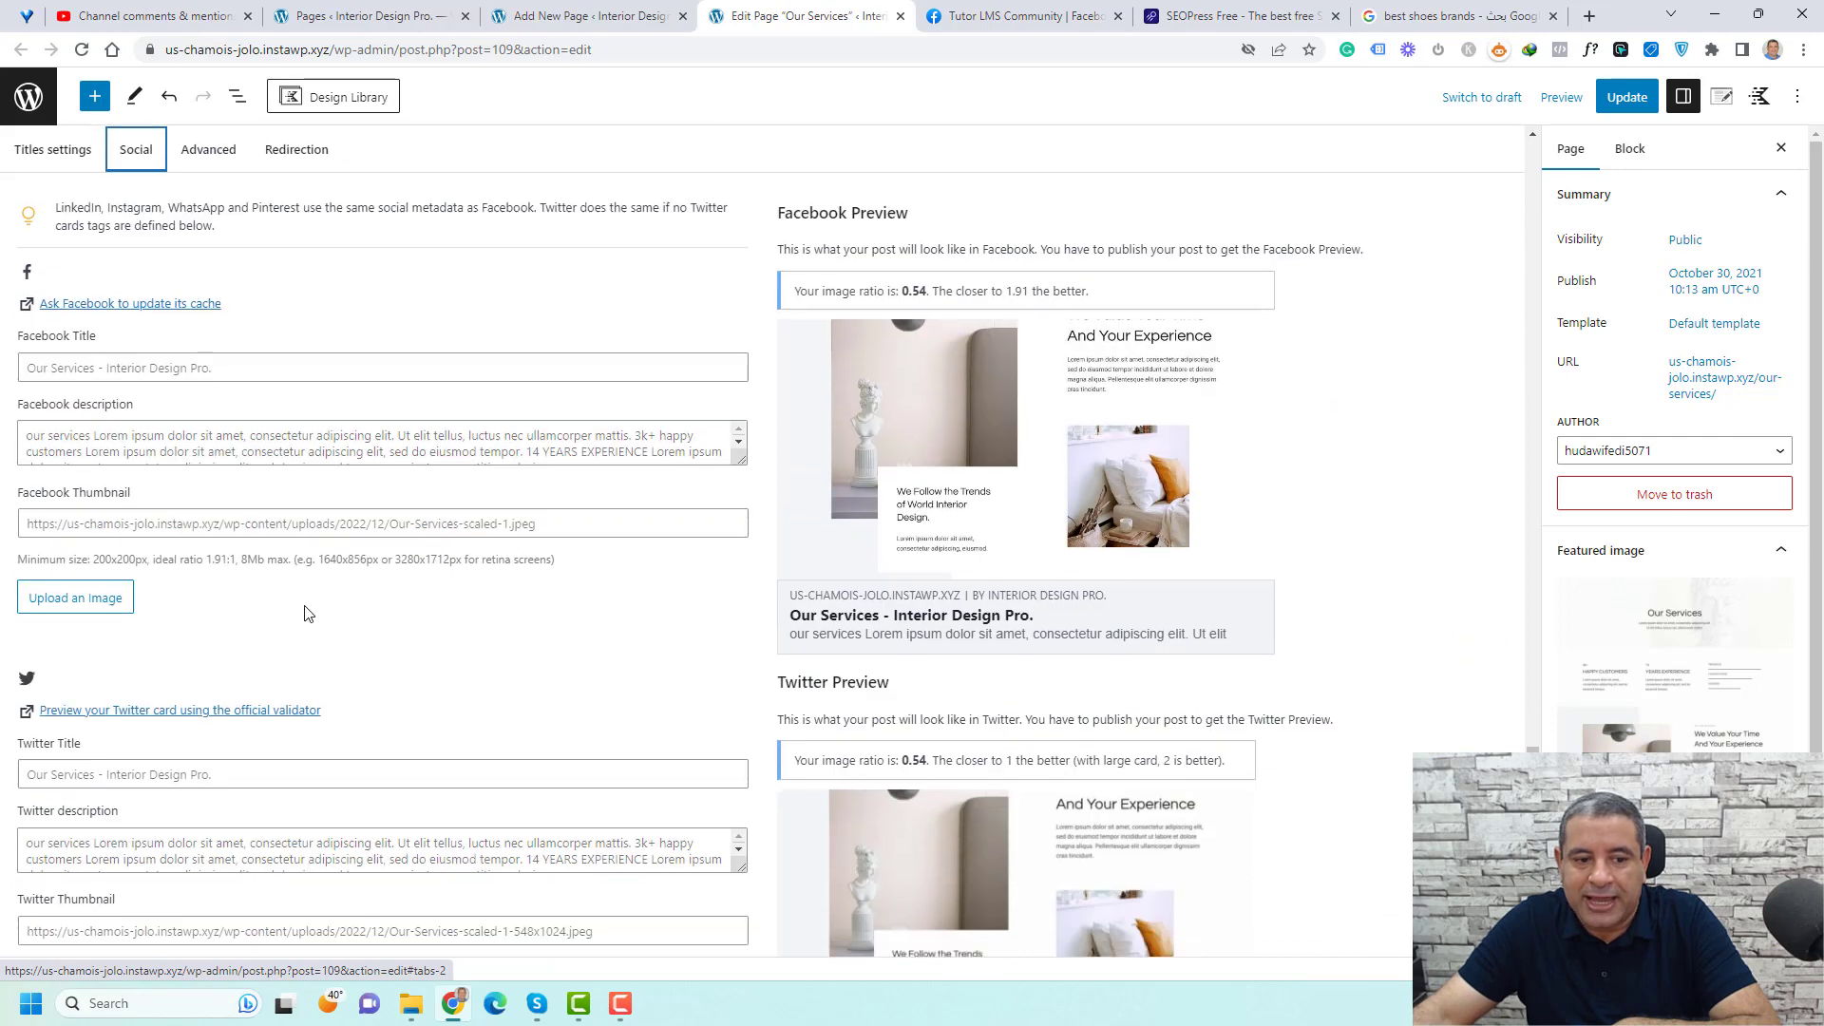
{"action": "scroll", "coordinate": [305, 610], "scroll_direction": "down", "scroll_amount": 2}
{"action": "scroll", "coordinate": [395, 542], "scroll_direction": "up", "scroll_amount": 2}
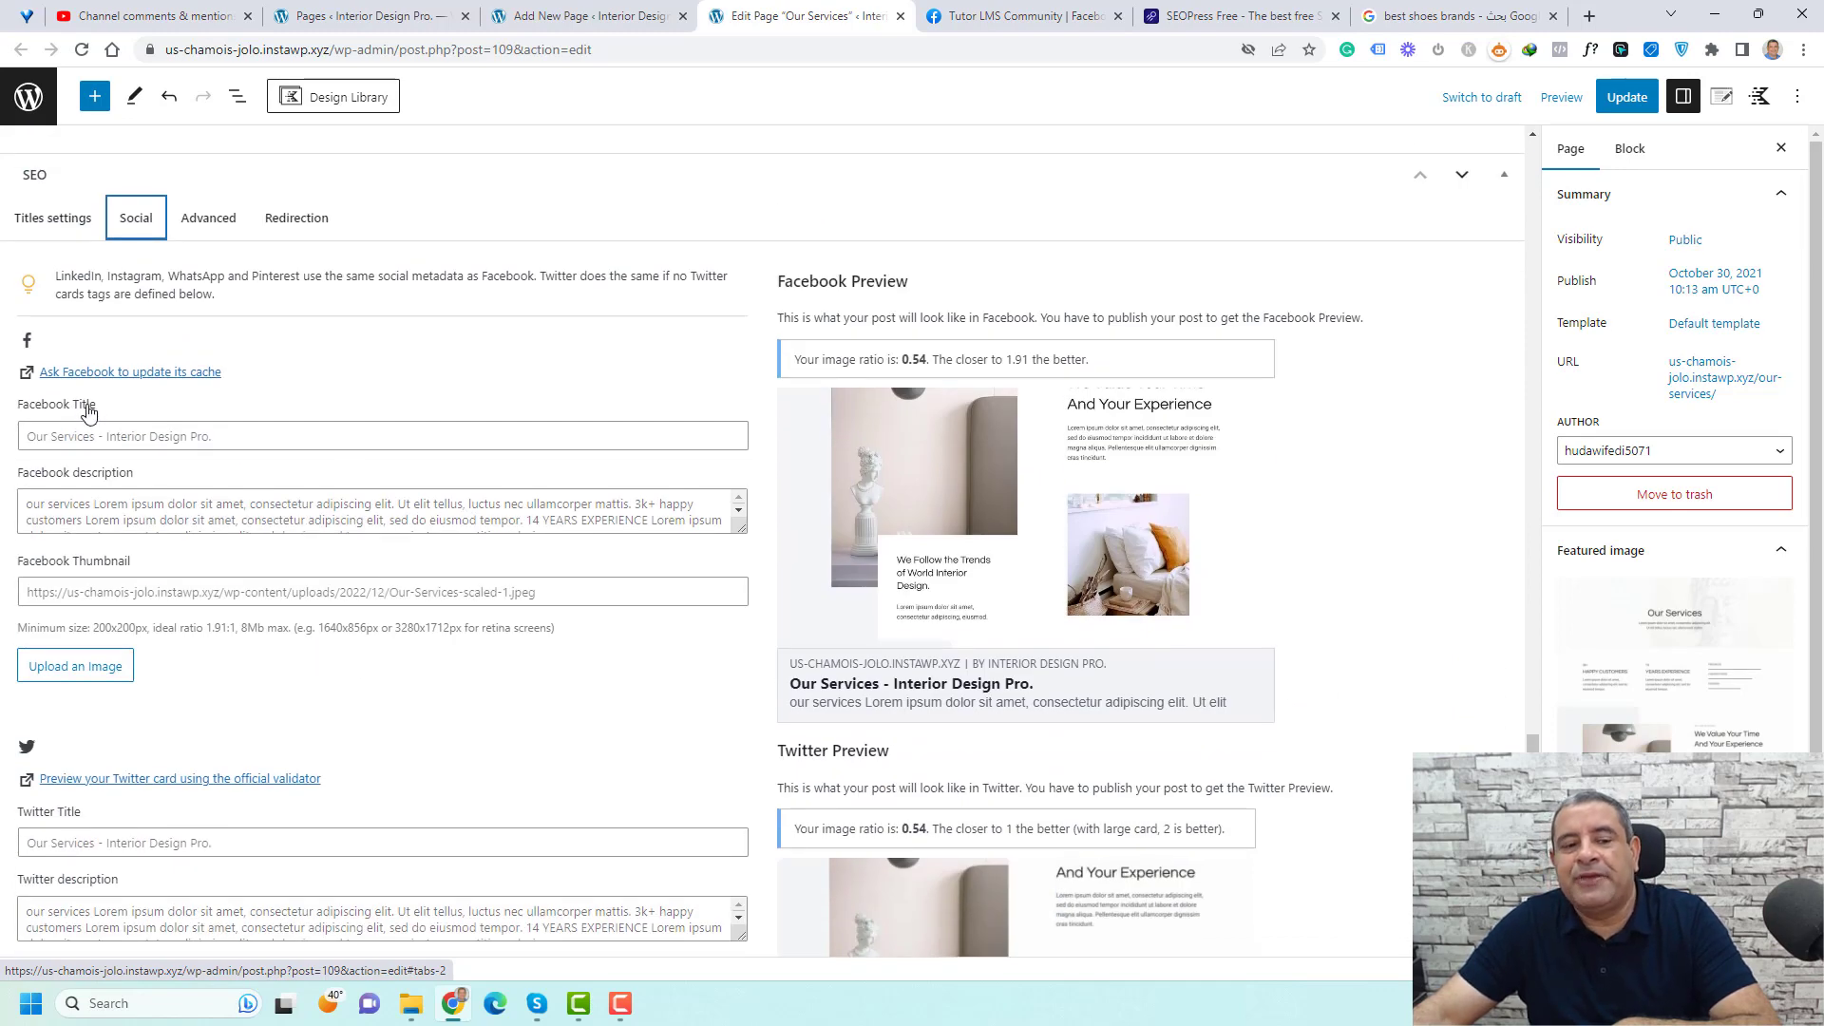
{"action": "mouse_move", "coordinate": [908, 561]}
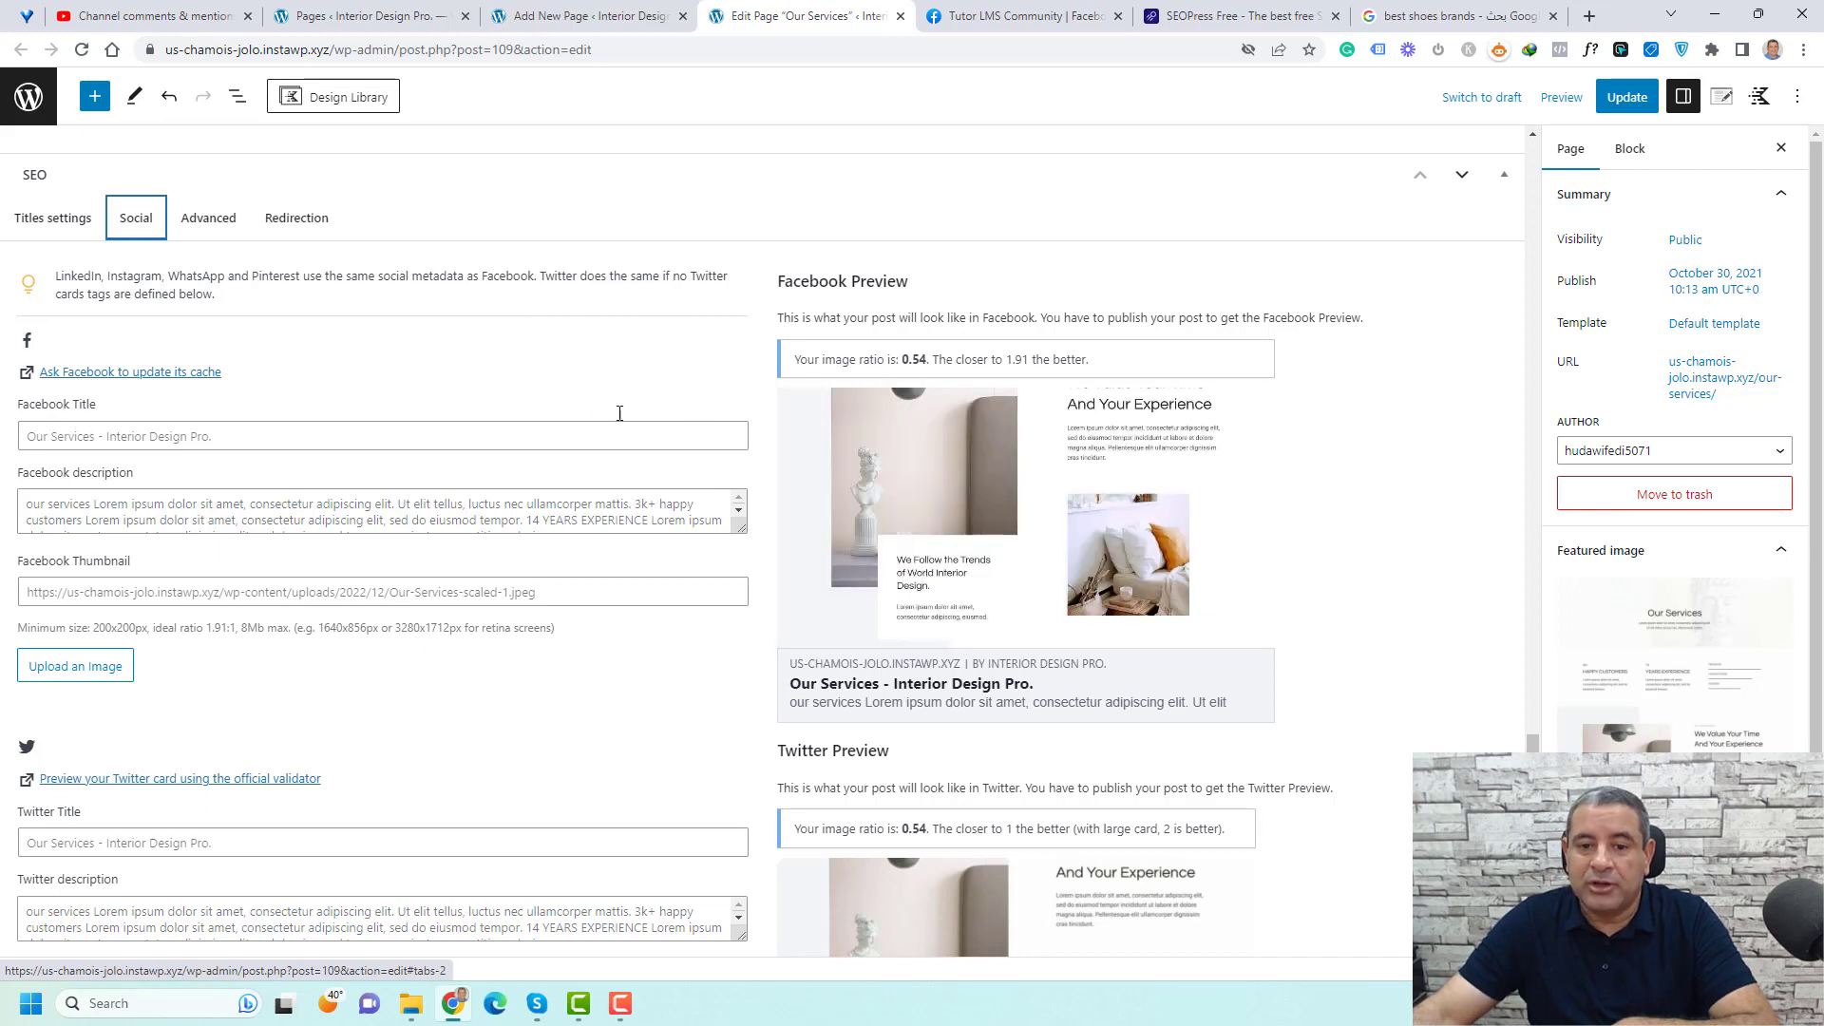
Enable the noindex meta robots option for the Our Services page in its advanced SEO settings
{"action": "left_click", "coordinate": [213, 219]}
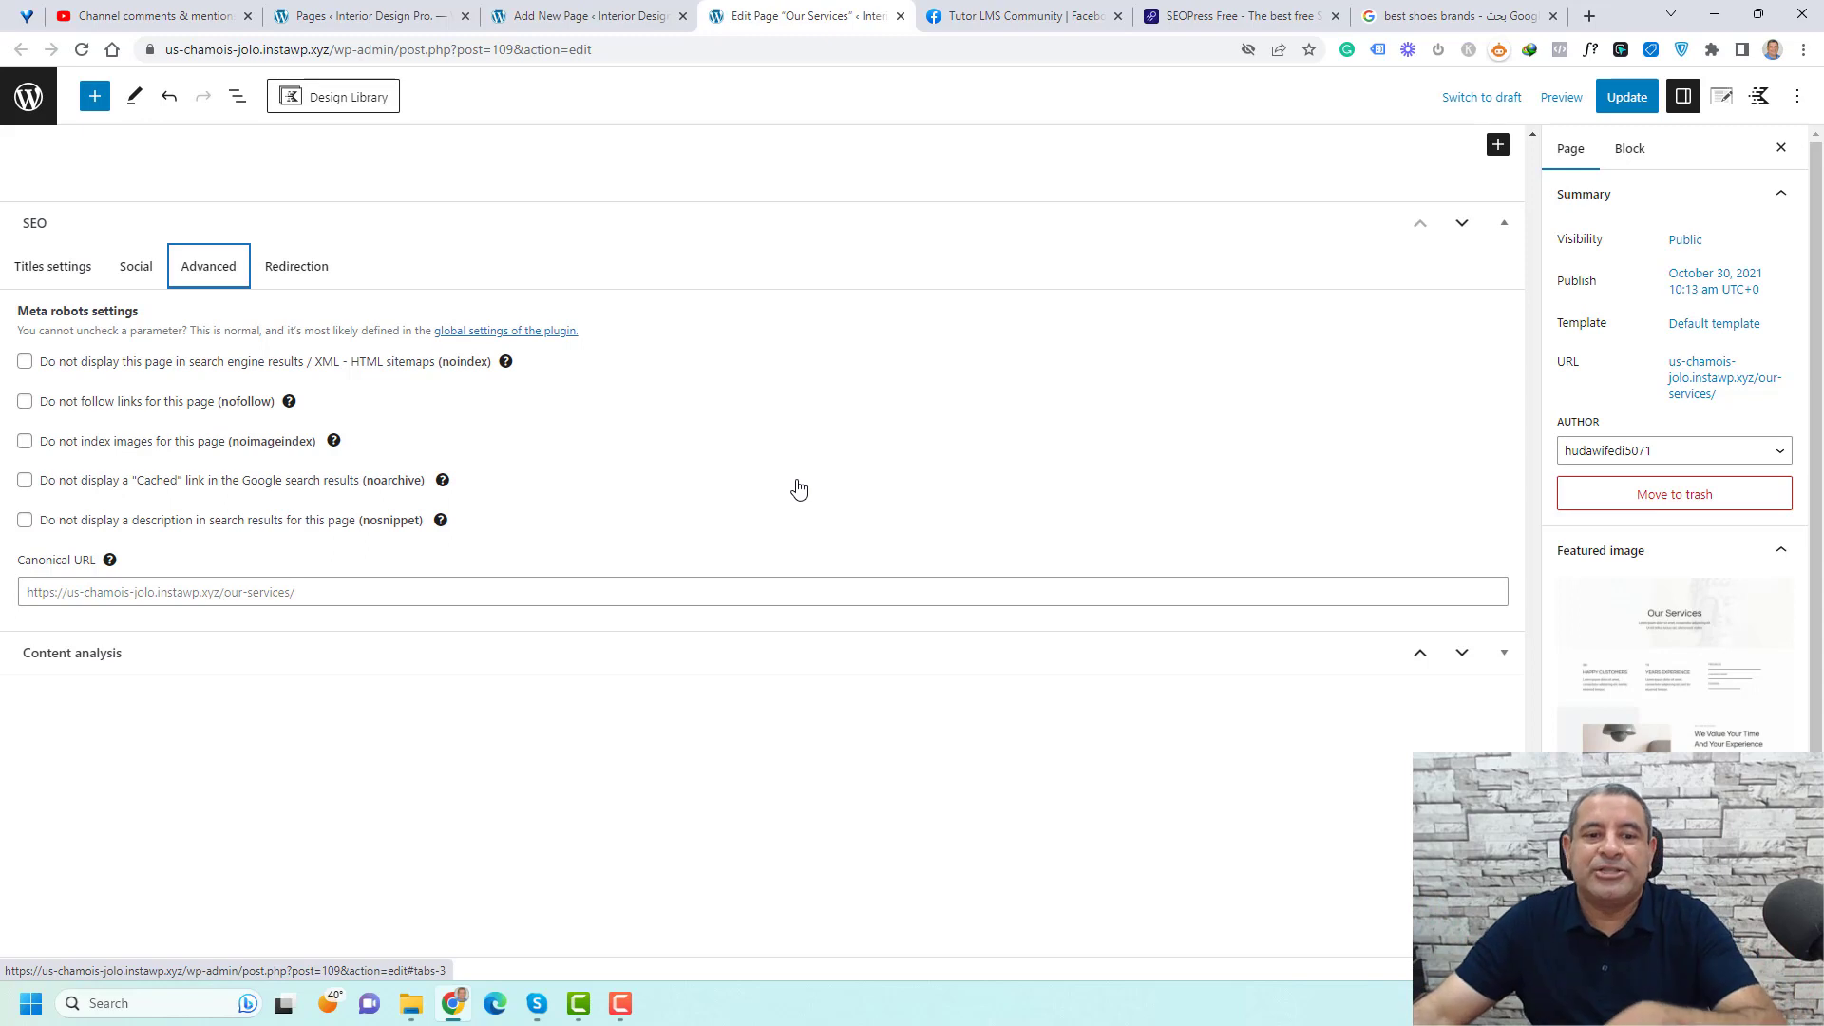
{"action": "left_click", "coordinate": [490, 371]}
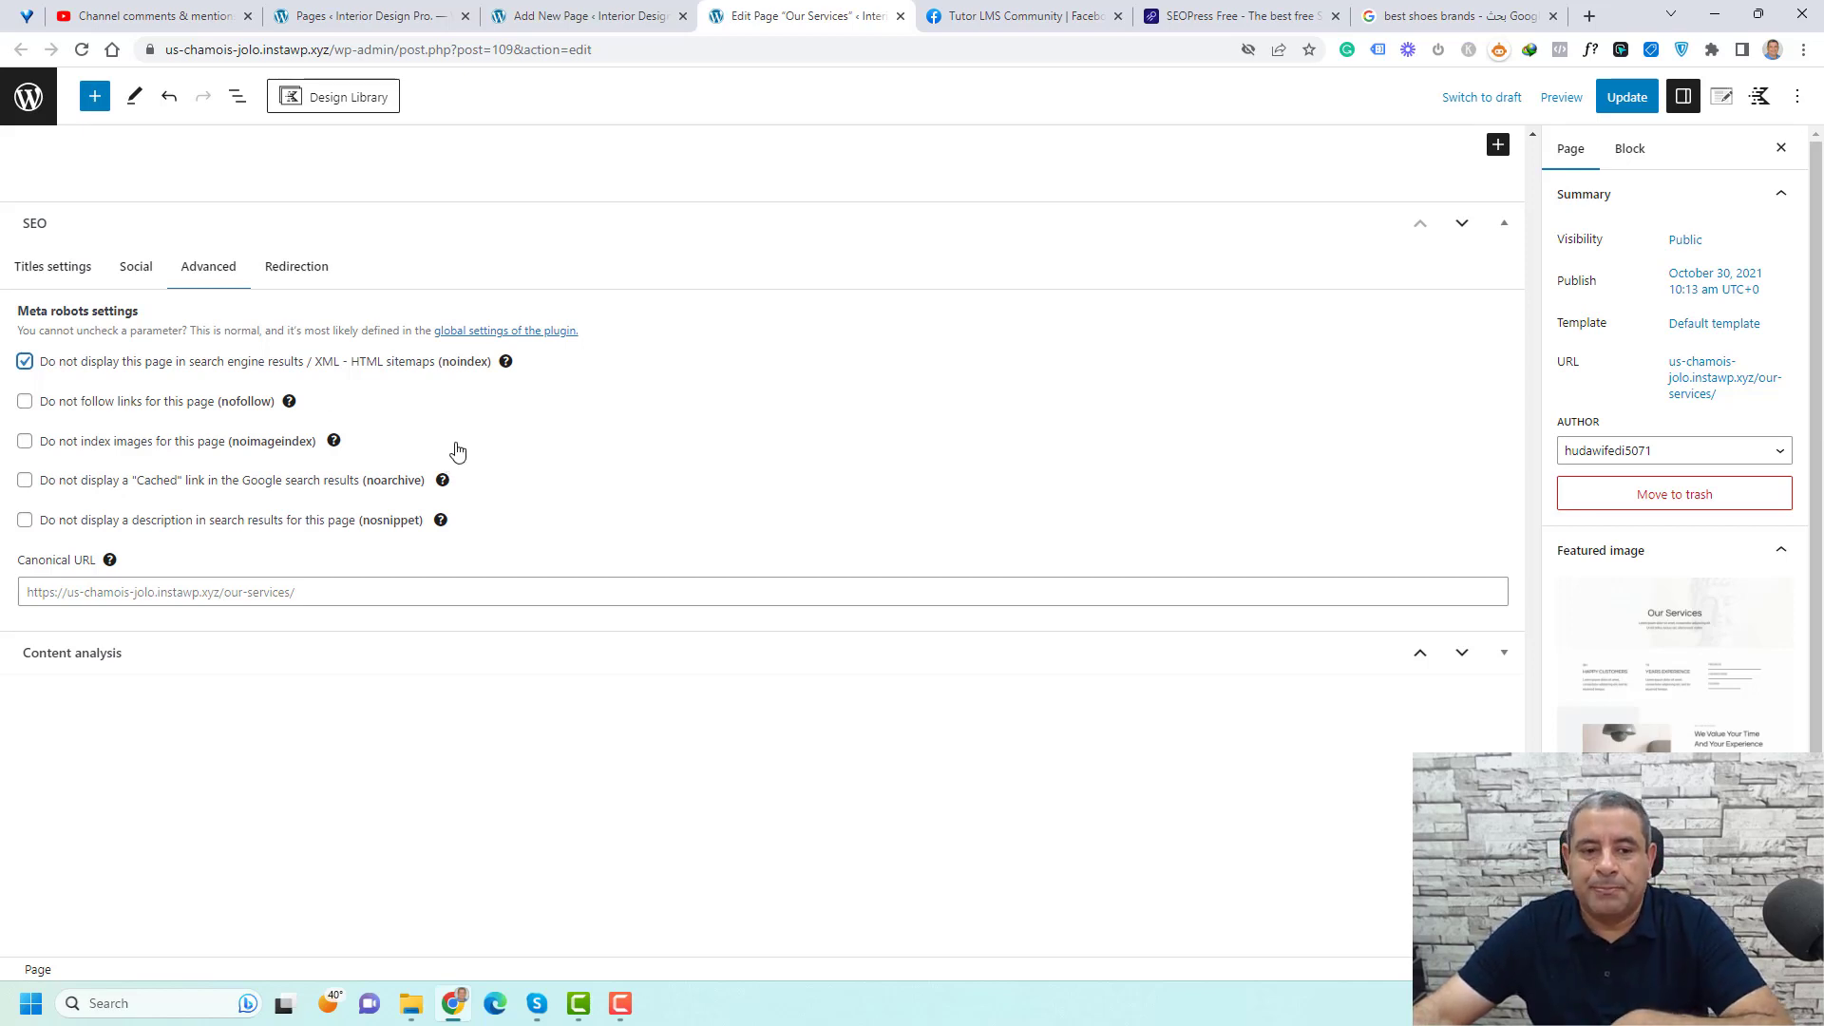
Review the page's redirection options, including login status, redirection type and URL redirection
{"action": "left_click", "coordinate": [321, 273]}
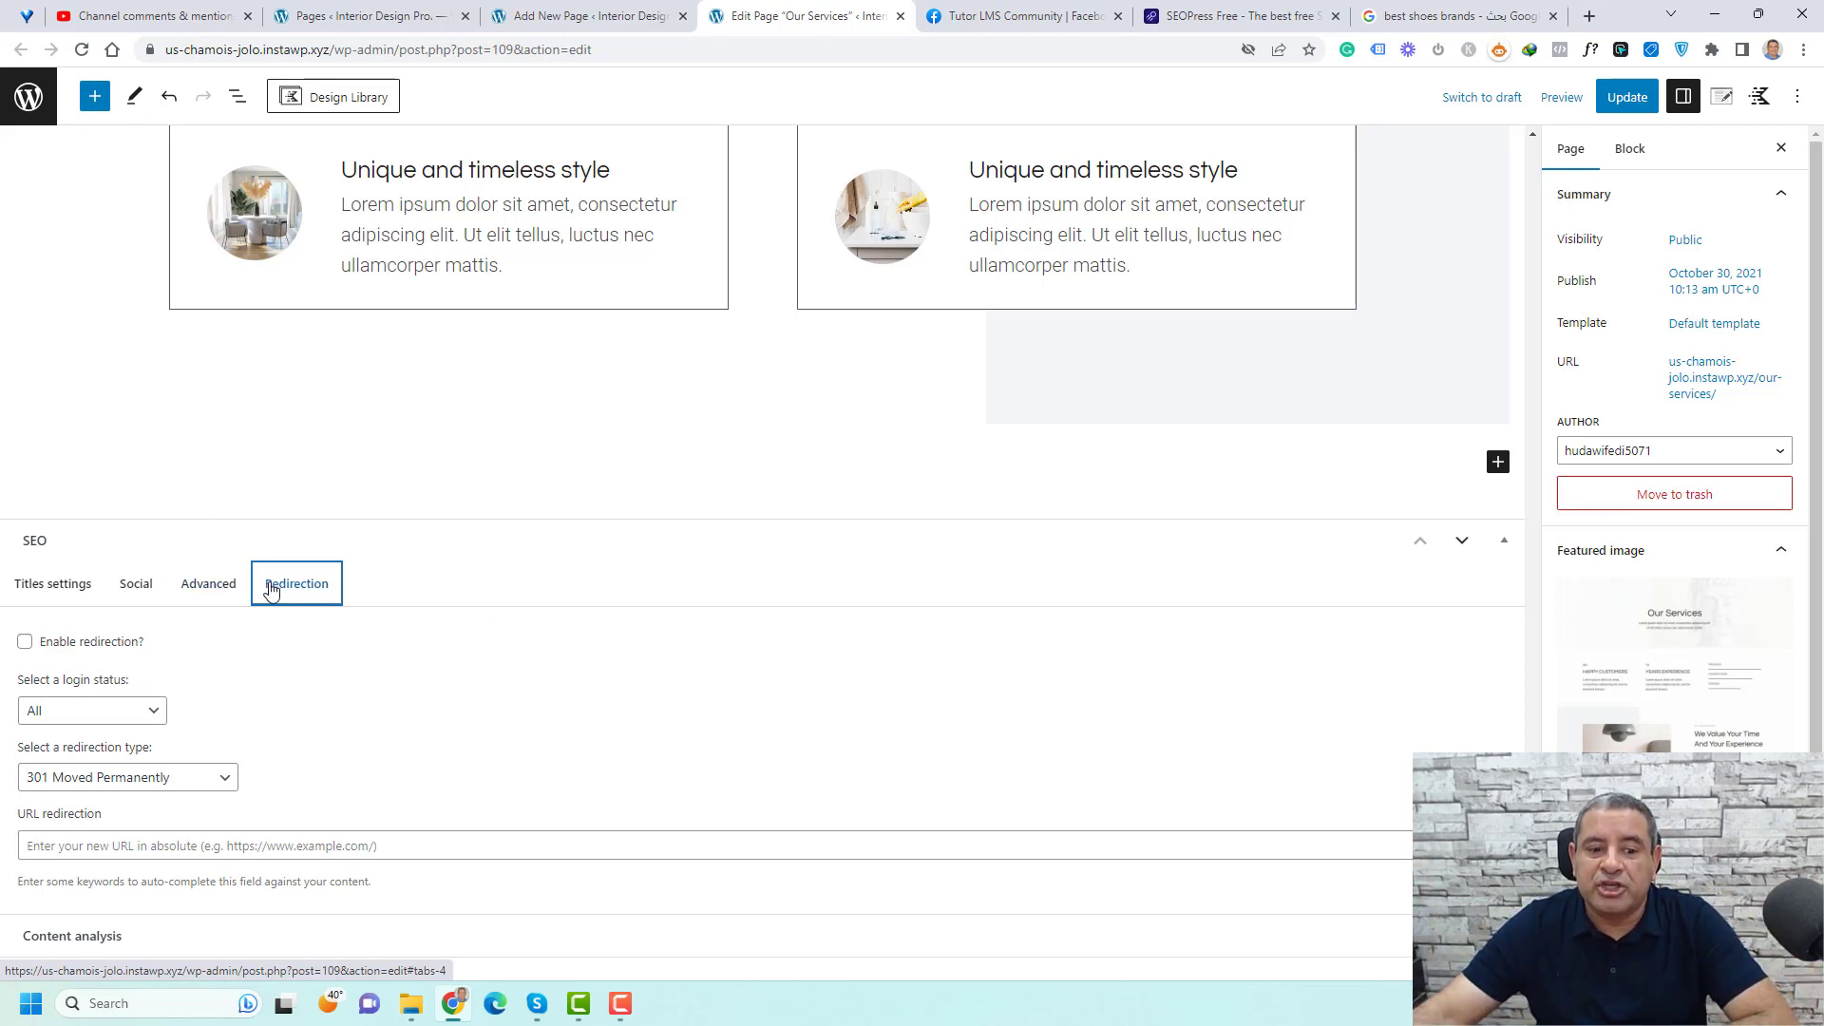
{"action": "left_click", "coordinate": [415, 845]}
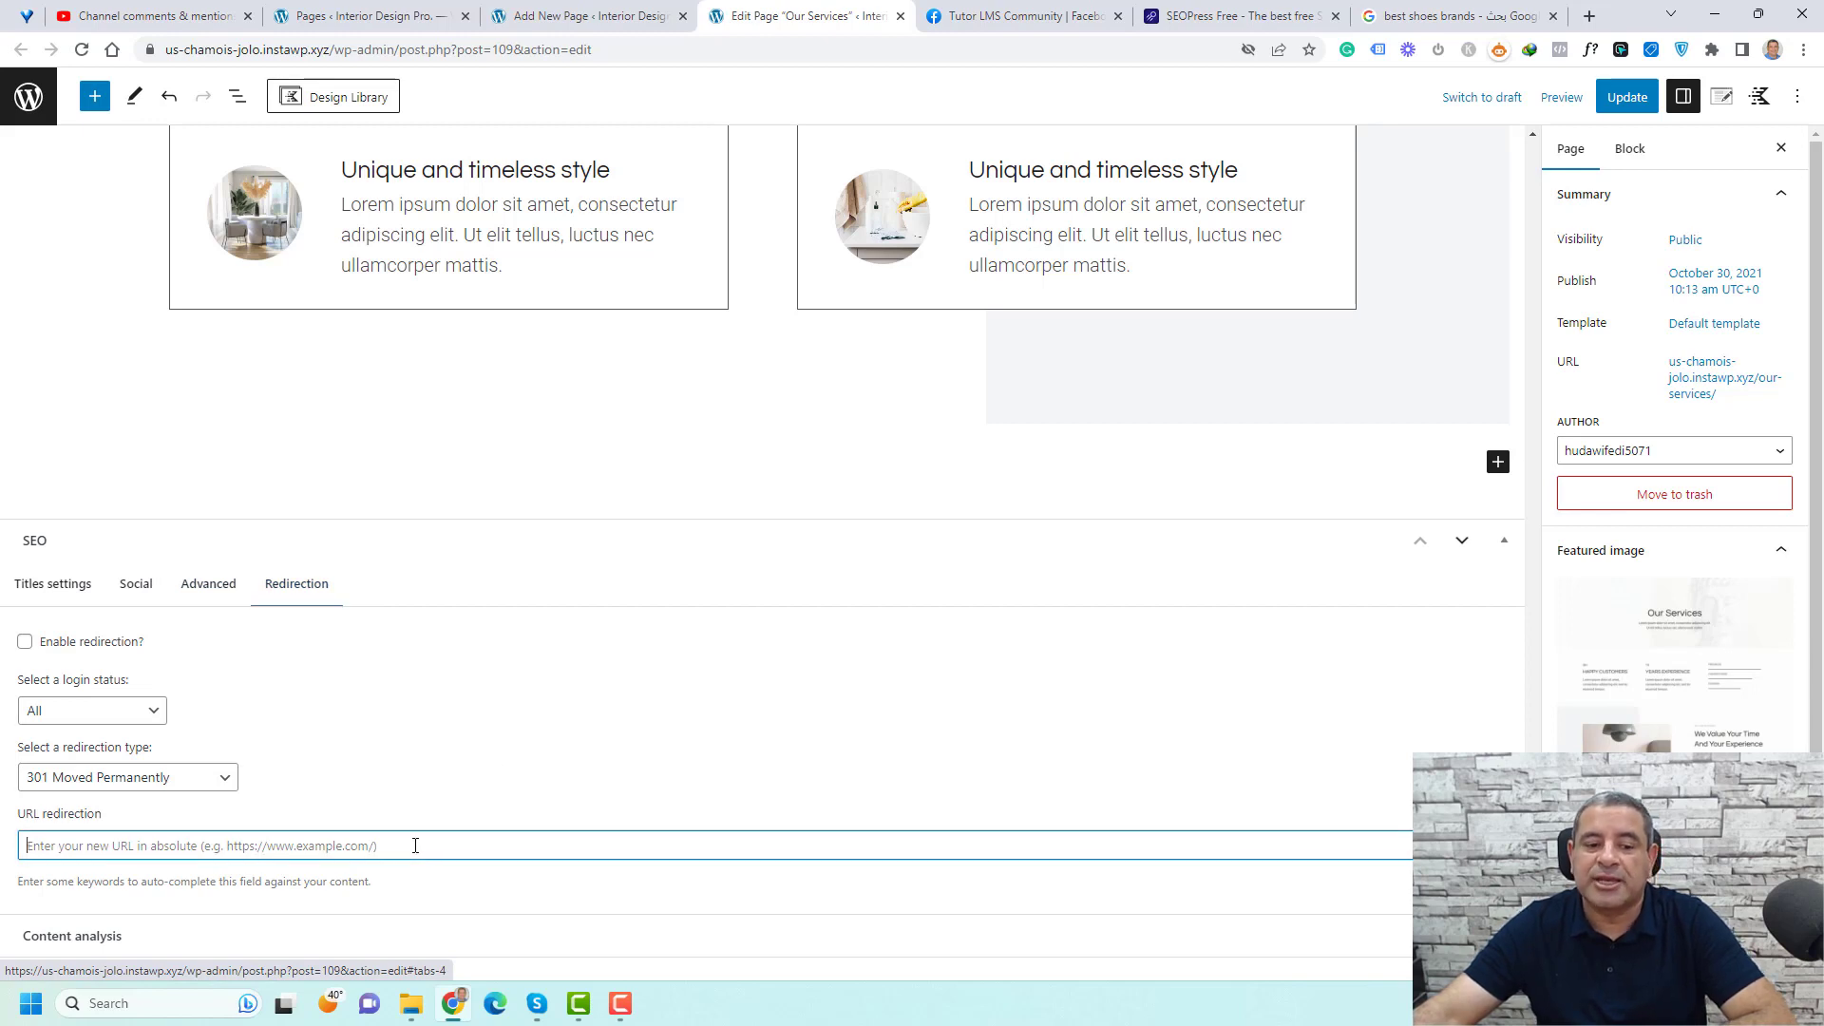
{"action": "left_click", "coordinate": [705, 768]}
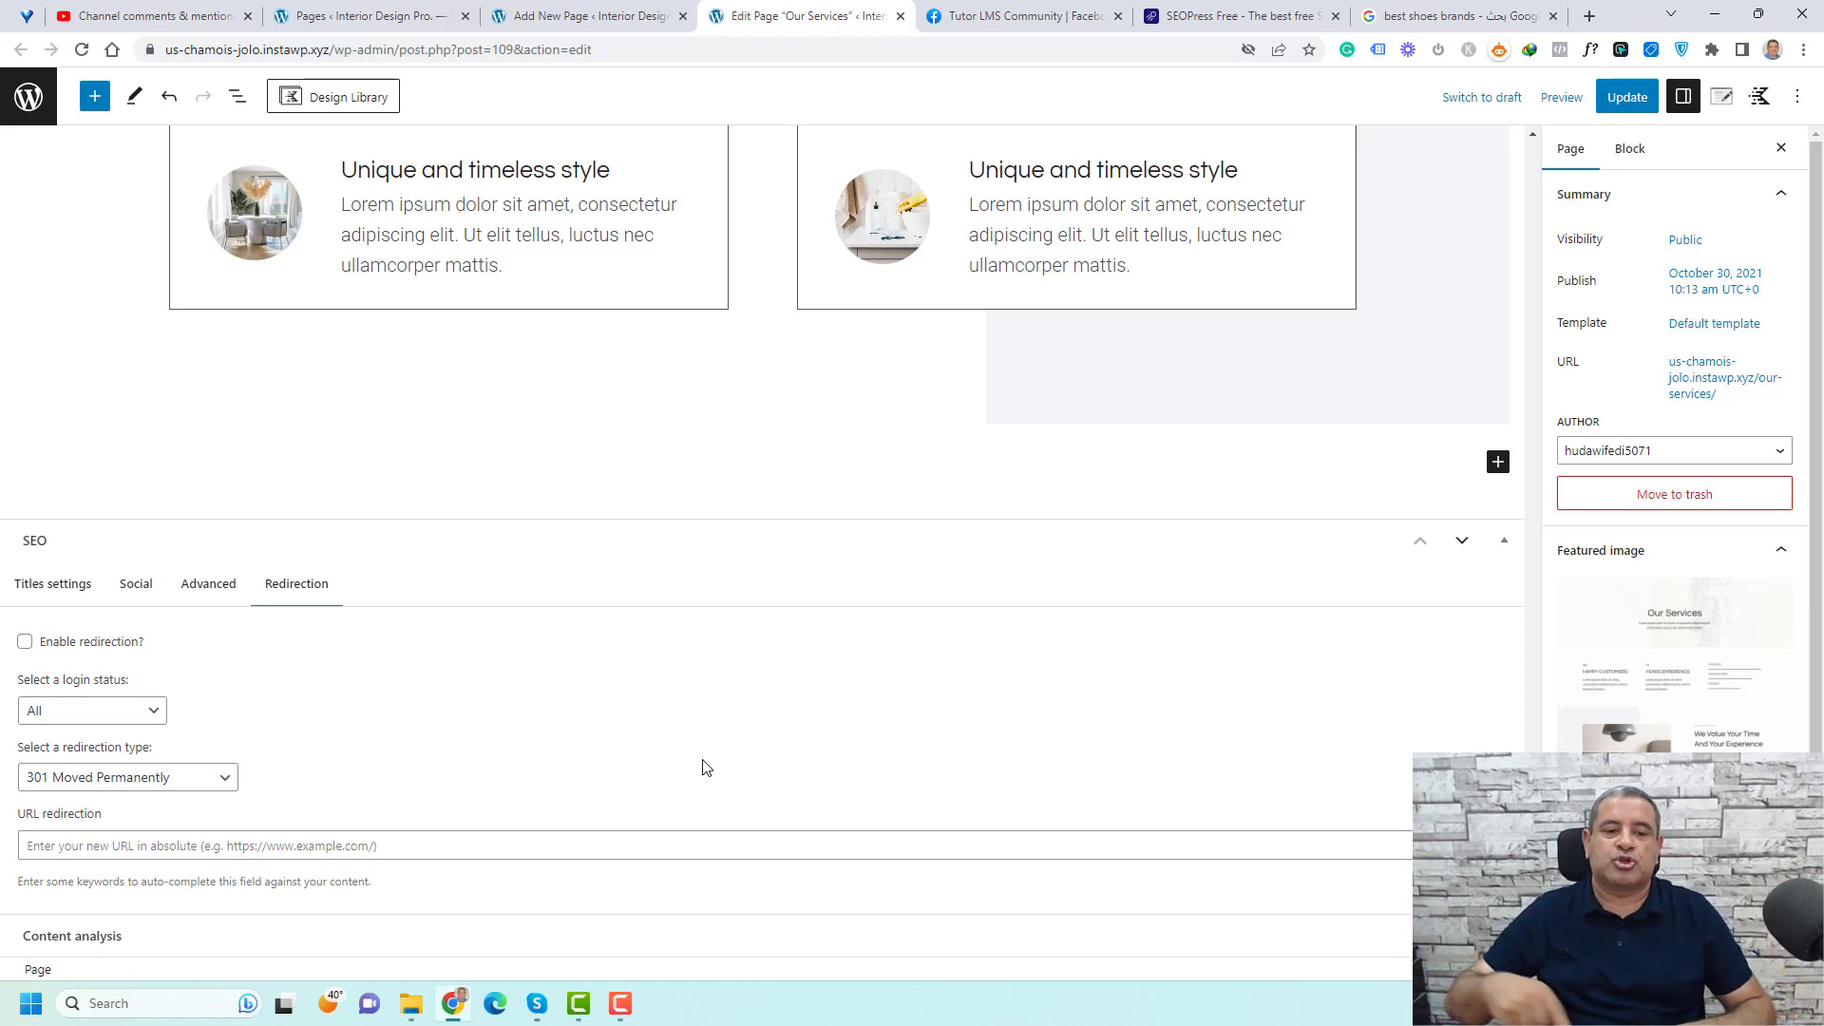
{"action": "scroll", "coordinate": [706, 767], "scroll_direction": "up", "scroll_amount": 7}
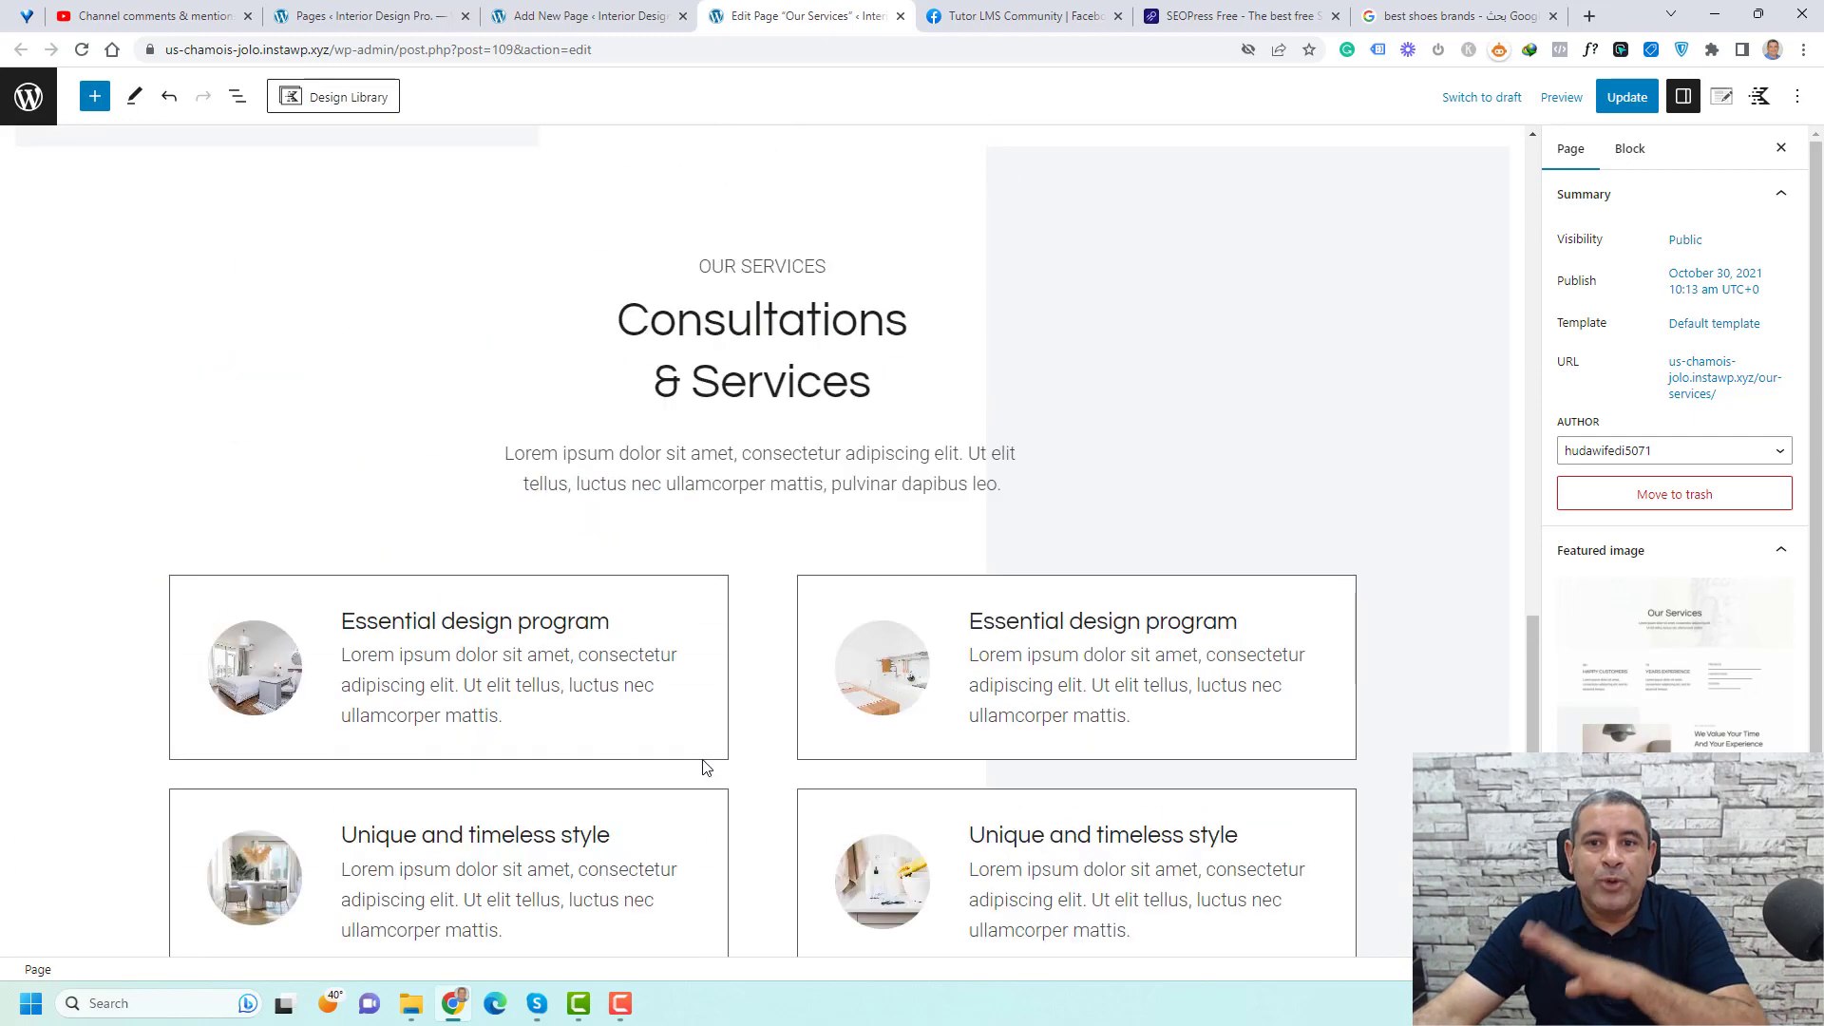
Switch to the already open SEOPress Free web page
{"action": "left_click", "coordinate": [1254, 16]}
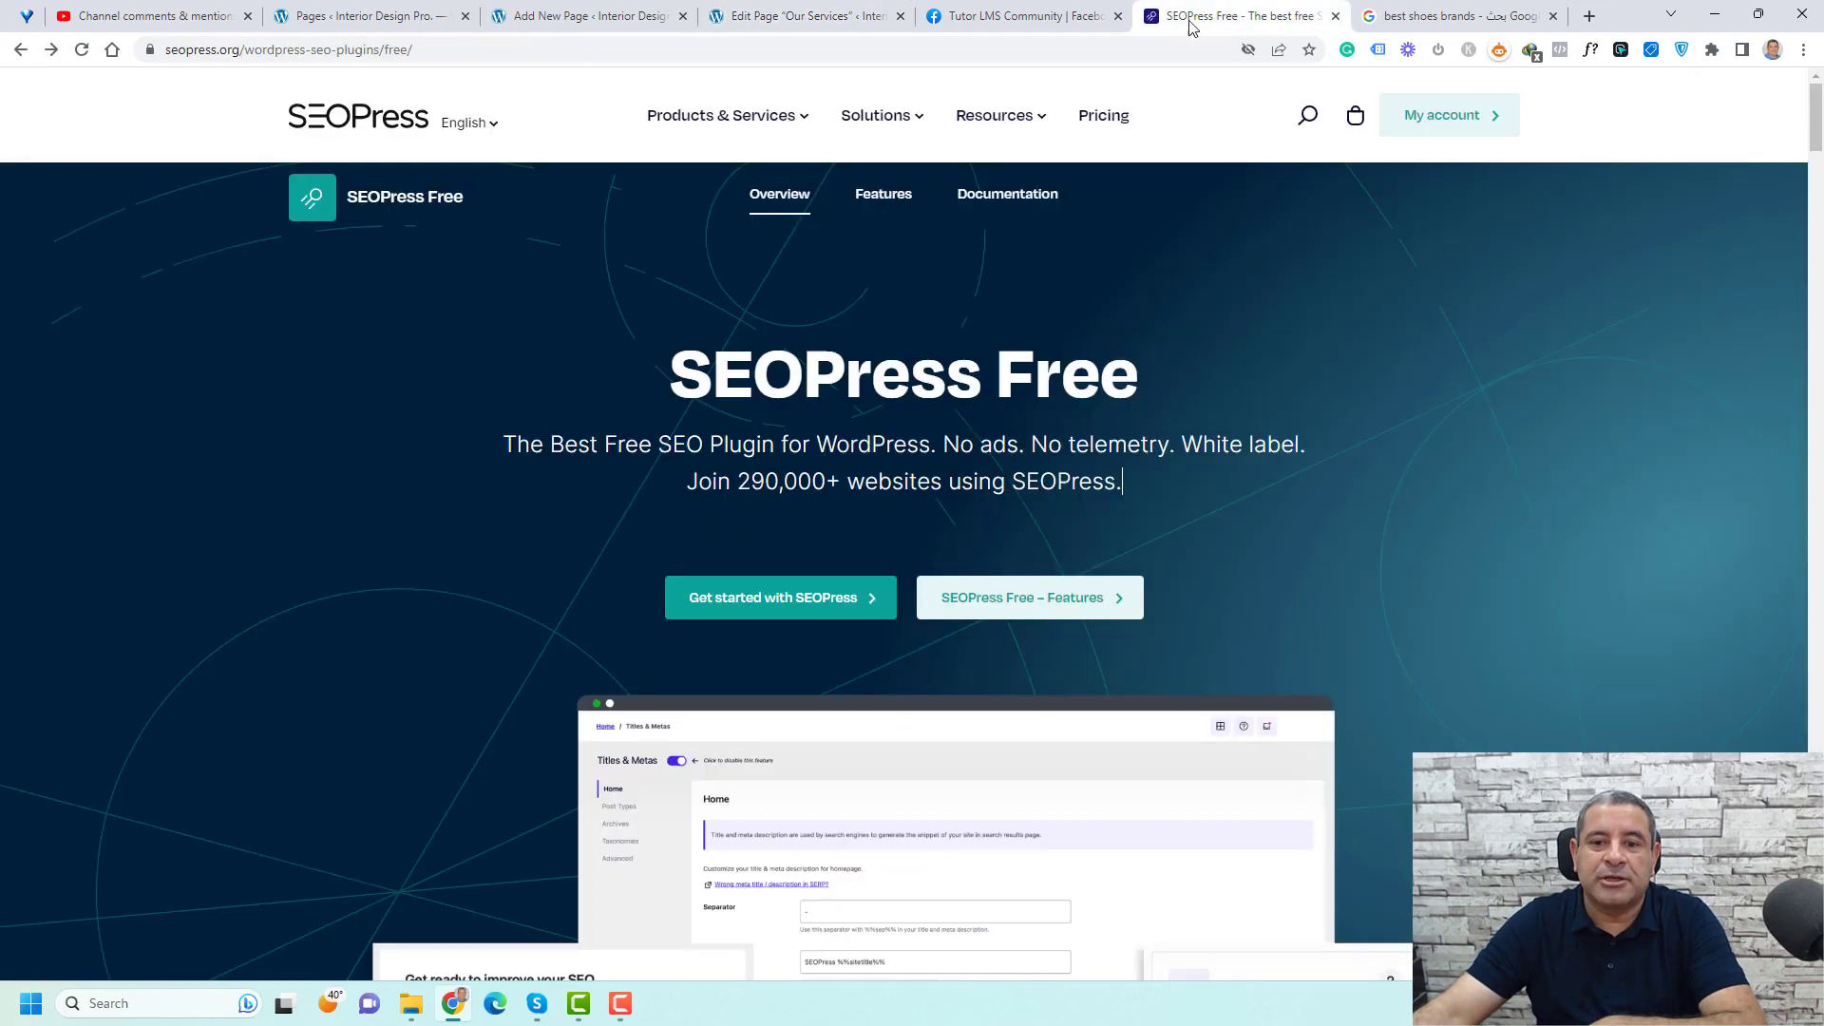